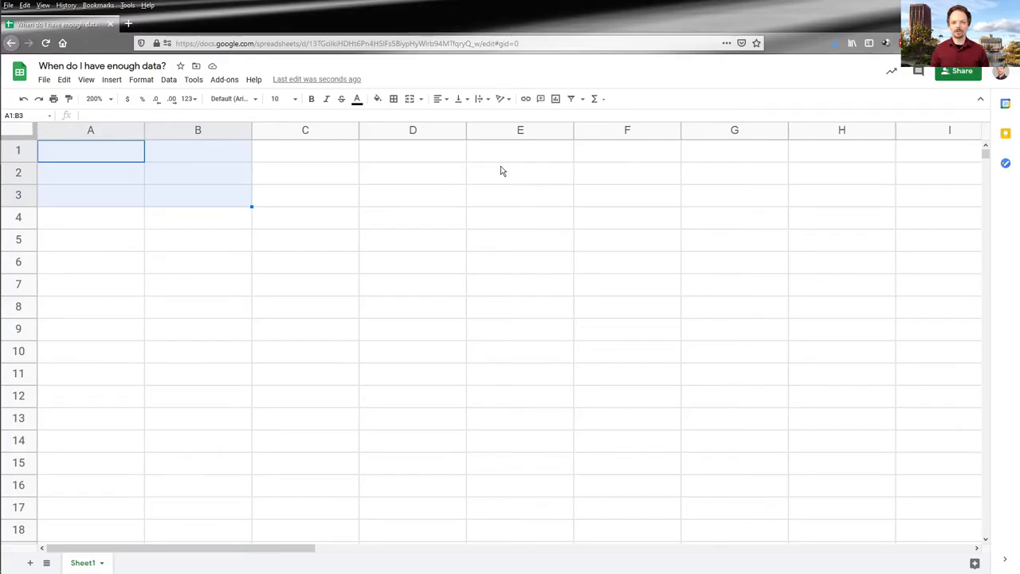
# Enter the column headers Trial in A1 and Value in B1
pyautogui.click(102, 152)
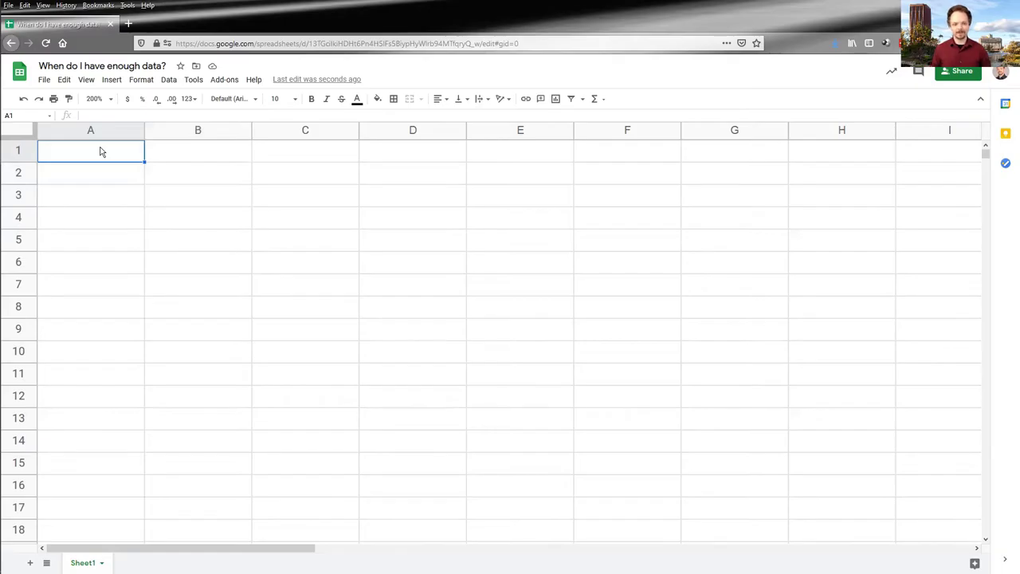
pyautogui.write('T')
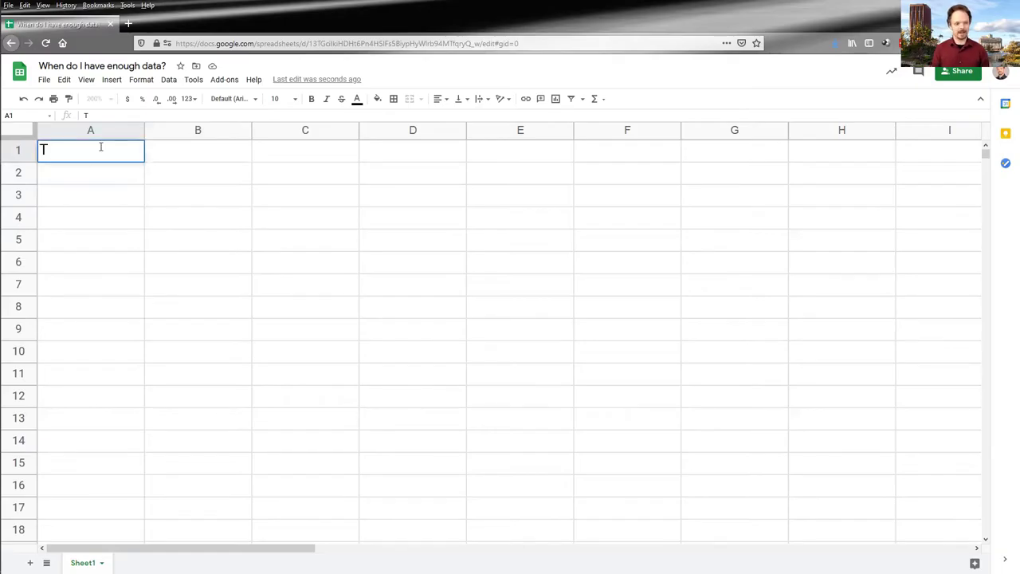
pyautogui.write('rial')
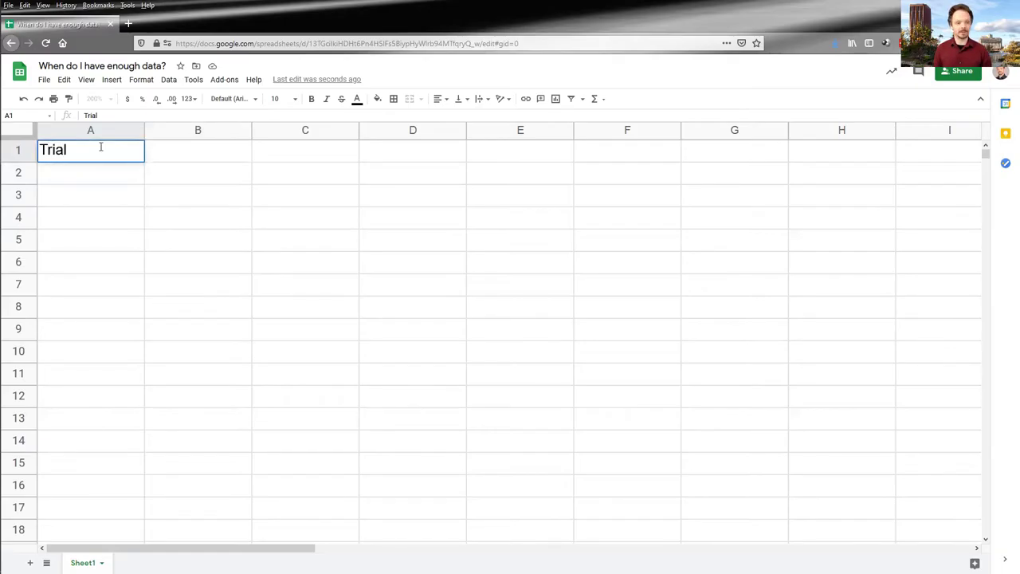
pyautogui.press('Tab')
pyautogui.write('Value')
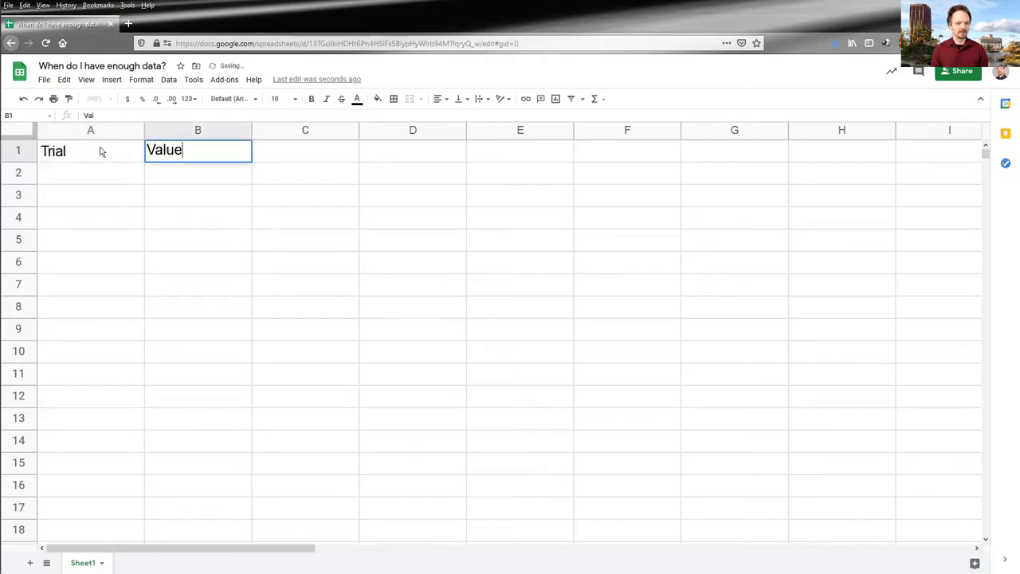
pyautogui.press('Return')
# Record trial 1 as 2.657 and trial 2 as 4.081 in rows 2 and 3
pyautogui.press('Left')
pyautogui.write('1')
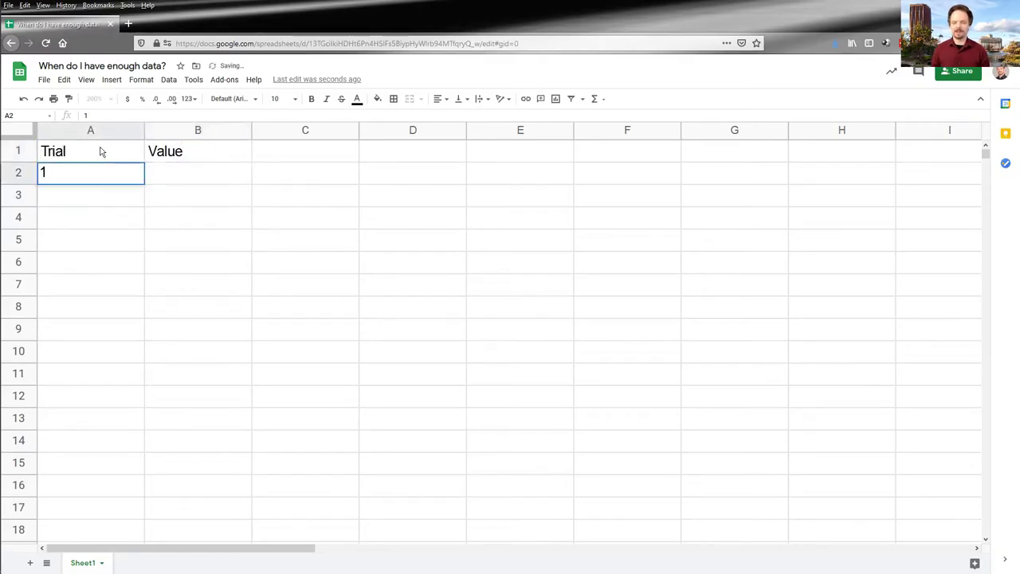
pyautogui.press('Tab')
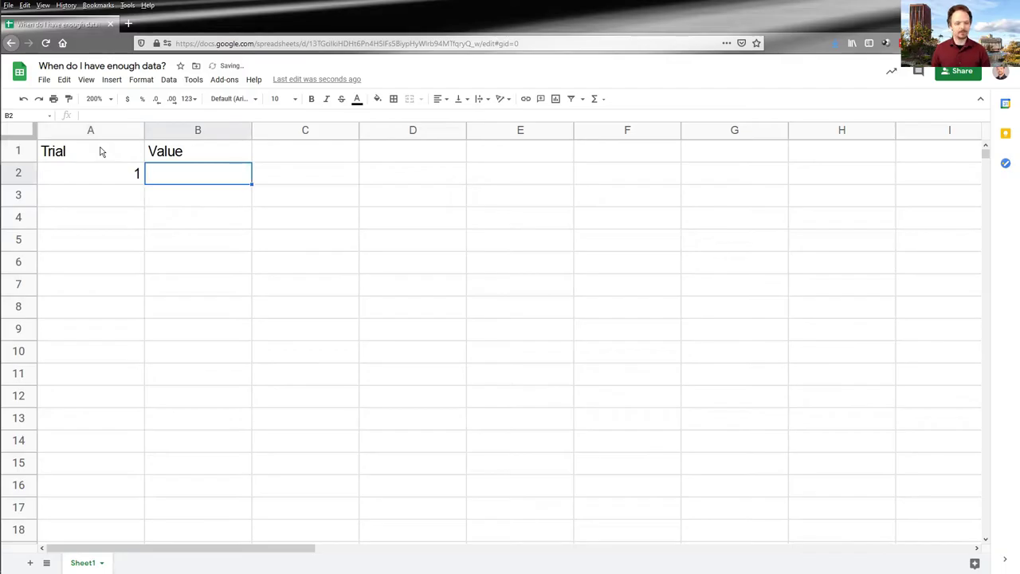
pyautogui.write('2.')
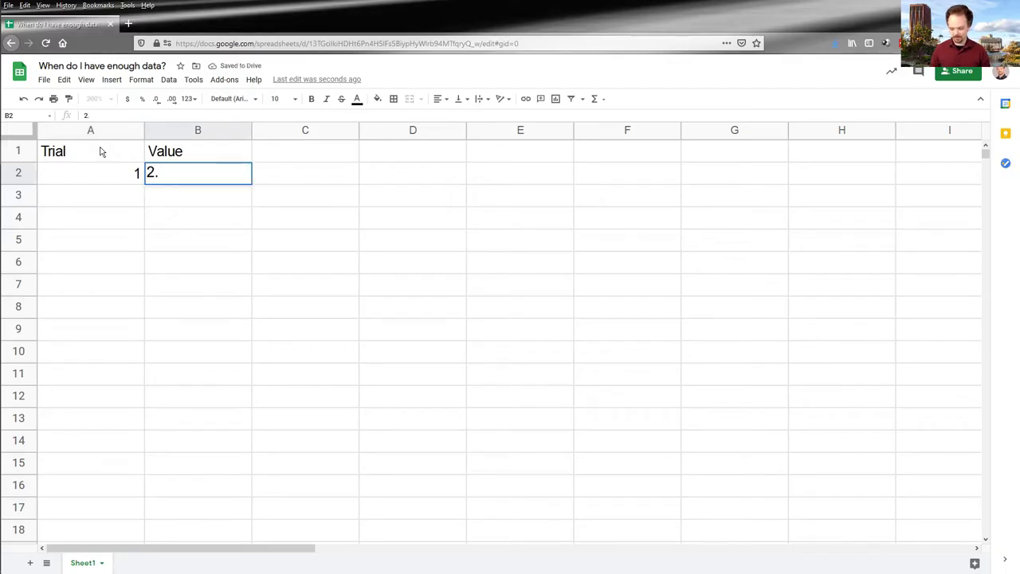
pyautogui.write('657')
pyautogui.press('Return')
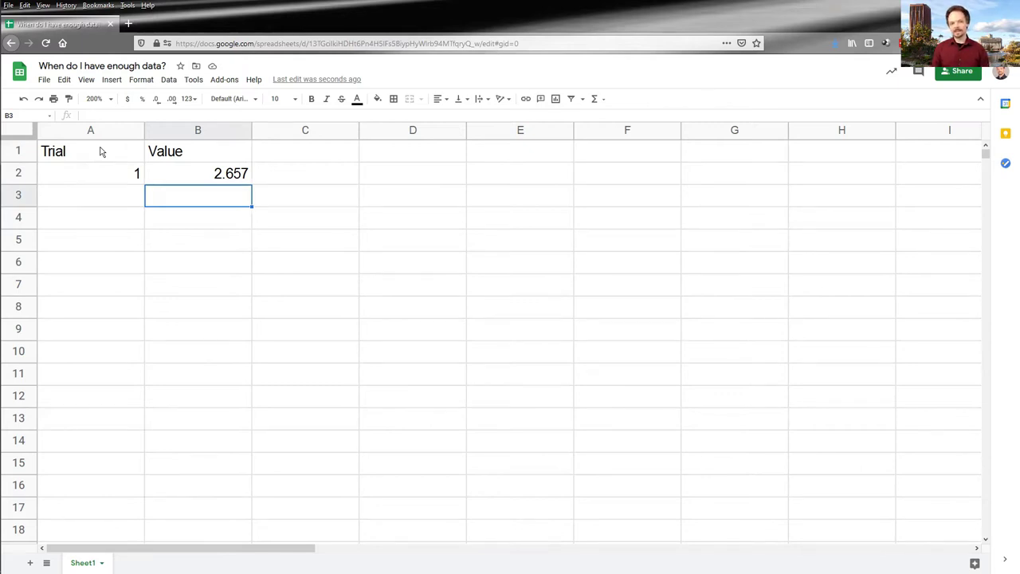
pyautogui.press('Left')
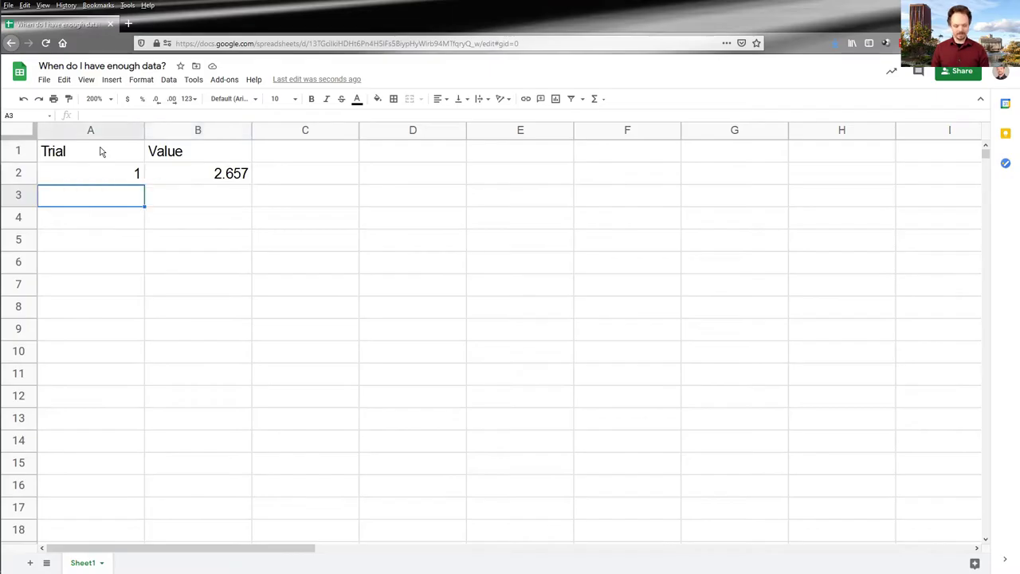
pyautogui.write('2')
pyautogui.press('Tab')
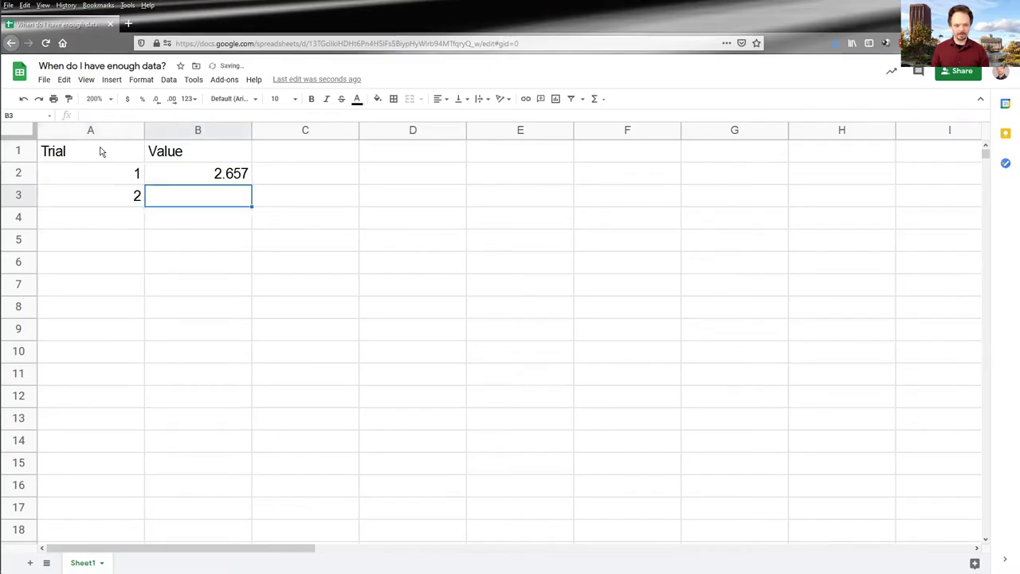
pyautogui.write('4.081')
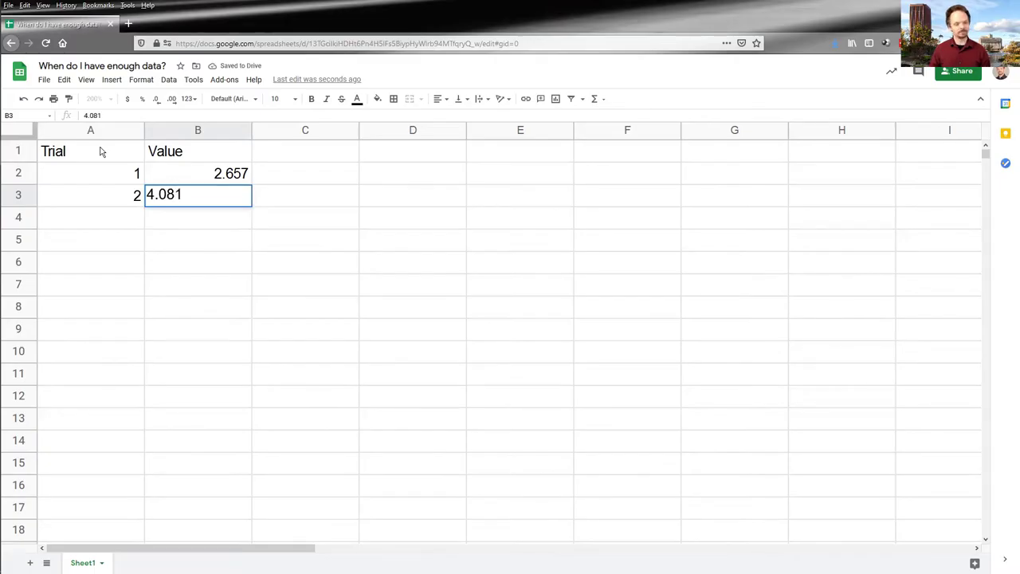
pyautogui.press('Tab')
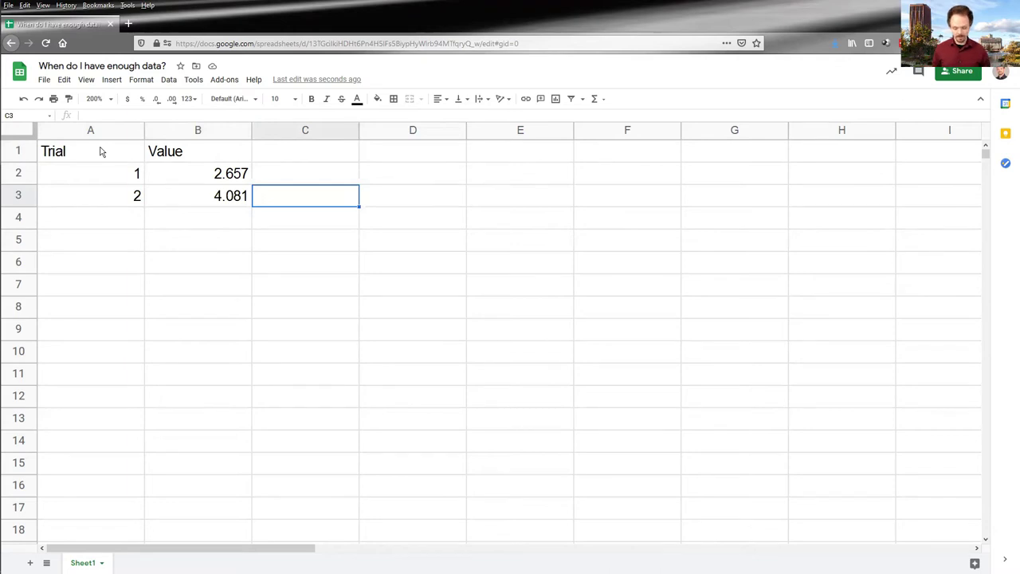
# Put =AVERAGE(B2:B3) in C3, giving 3.369
pyautogui.write('=')
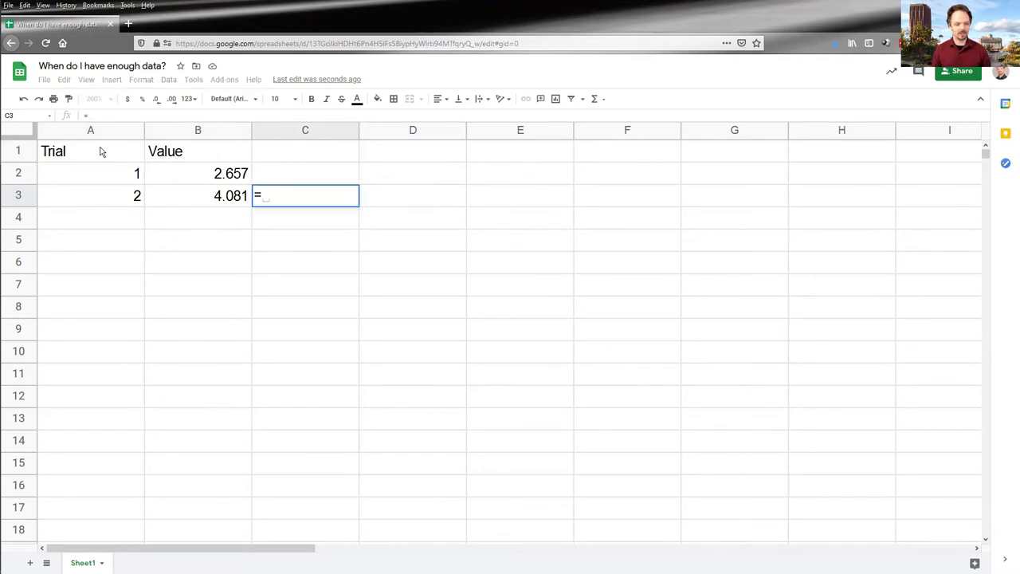
pyautogui.write('AVERAGE(')
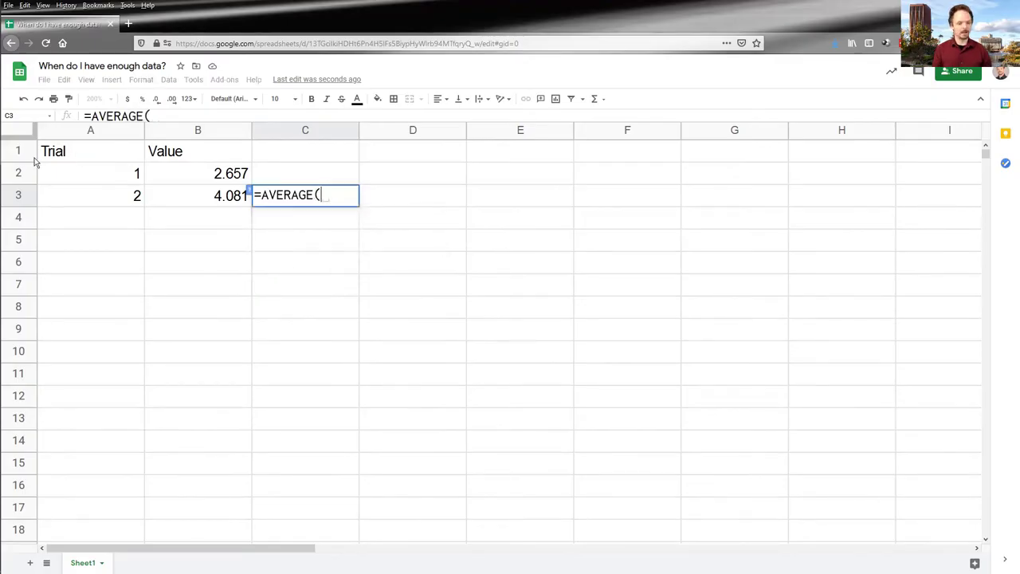
pyautogui.moveTo(194, 175); pyautogui.dragTo(189, 198)
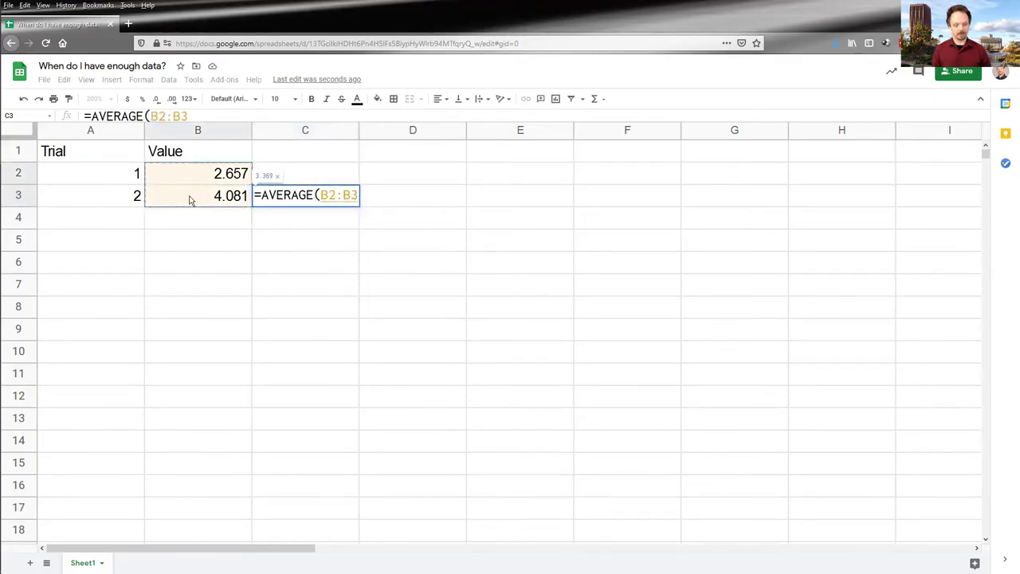
pyautogui.write(')')
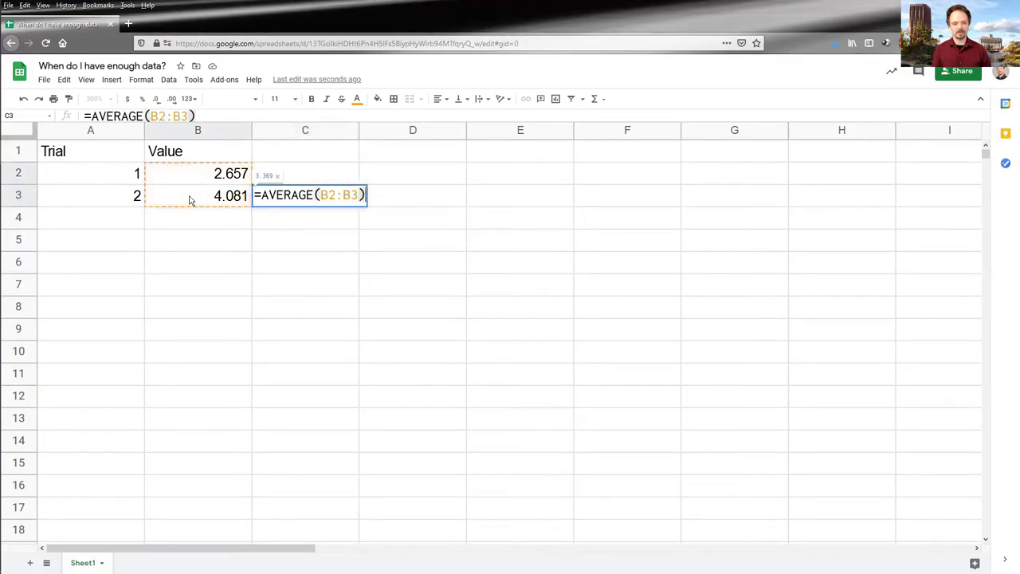
pyautogui.press('Return')
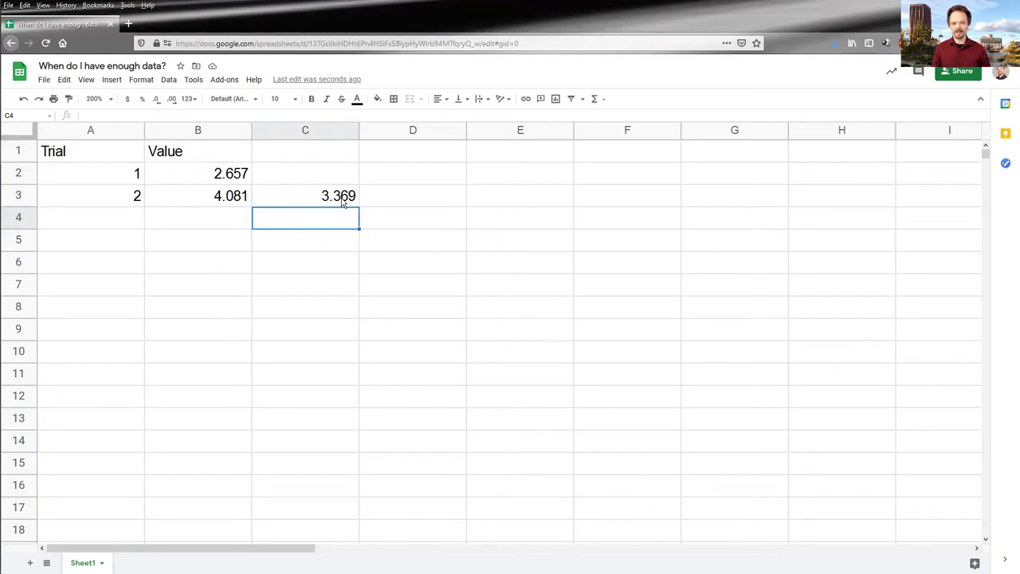
pyautogui.click(342, 199)
# Head column C 'Average' and column D 'Change in Average'
pyautogui.click(321, 150)
pyautogui.write('Ave')
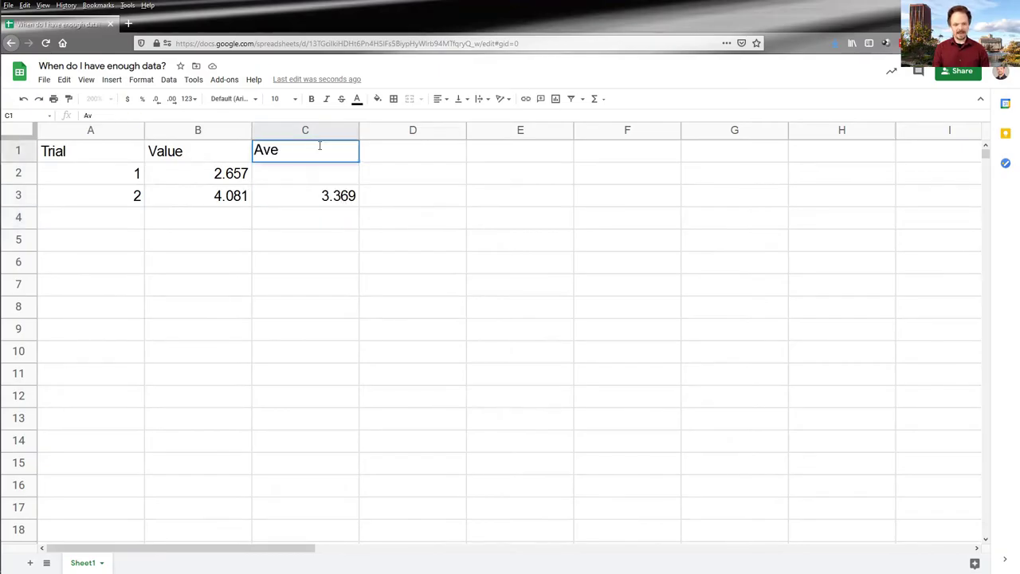
pyautogui.write('rage')
pyautogui.press('Return')
pyautogui.press('Up')
pyautogui.press('Right')
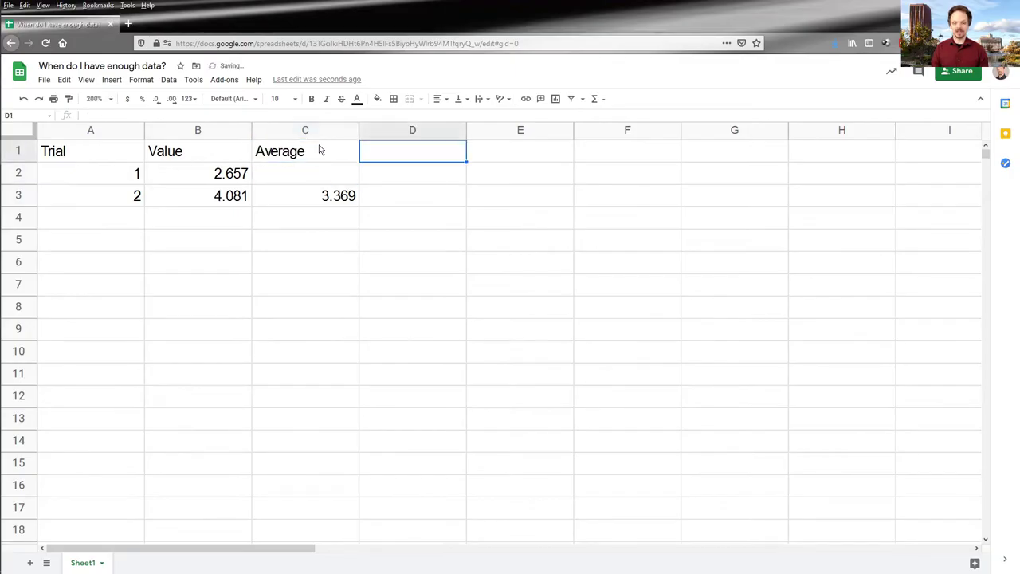
pyautogui.write('Chan')
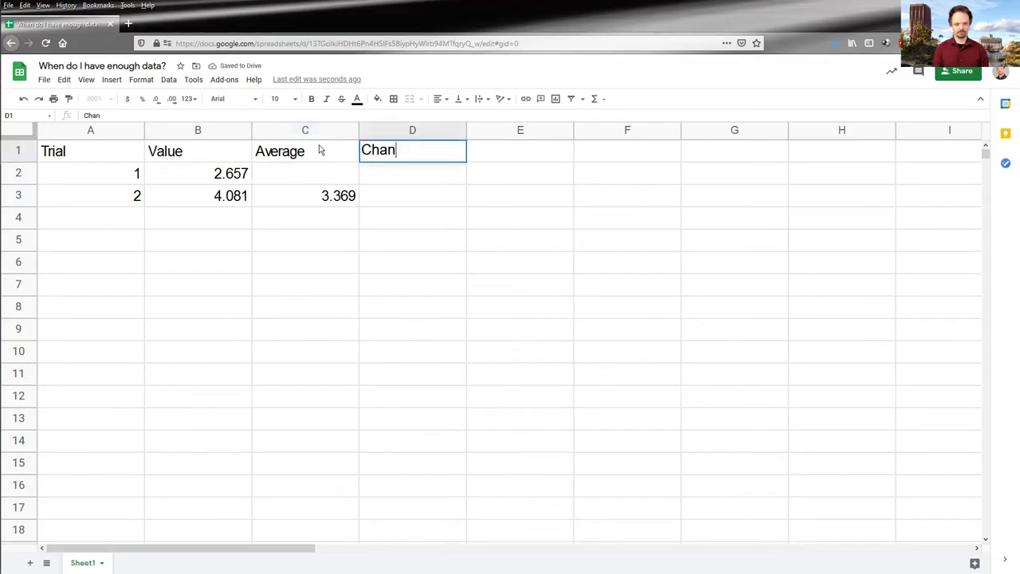
pyautogui.write('ge in Average')
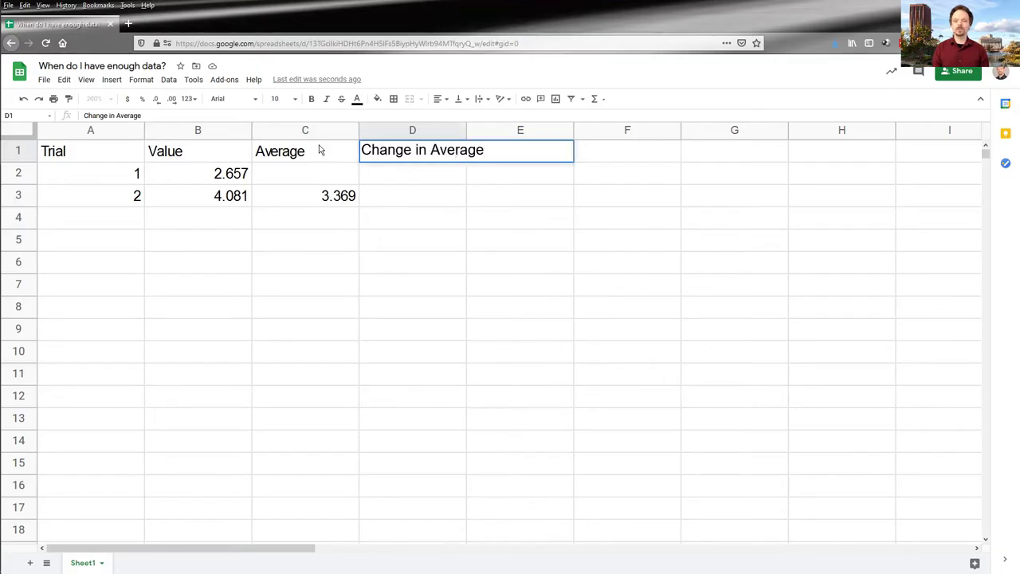
pyautogui.press('Return')
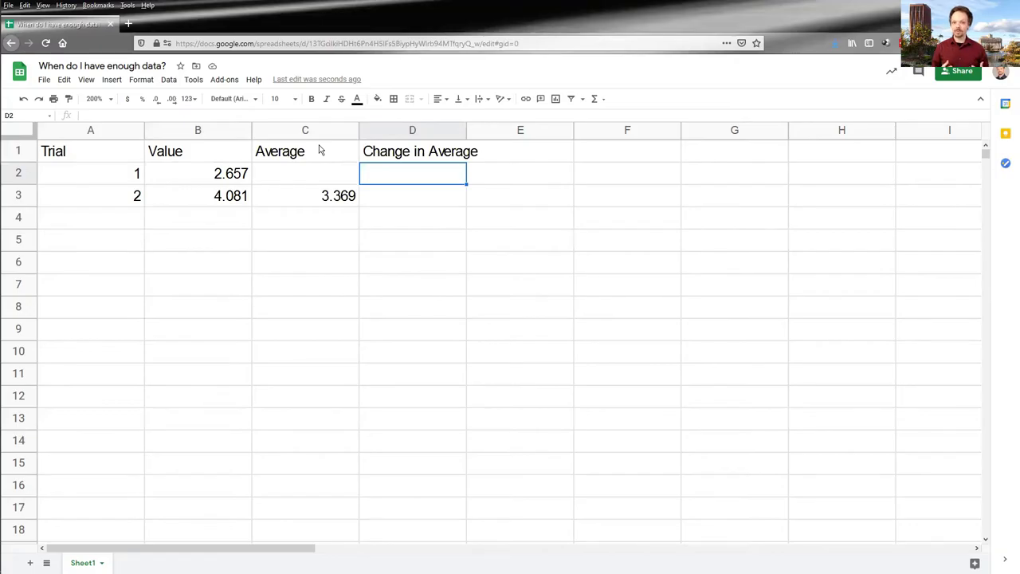
# Record trial 3 with value 2.925 in row 4
pyautogui.press('Down')
pyautogui.press('Down')
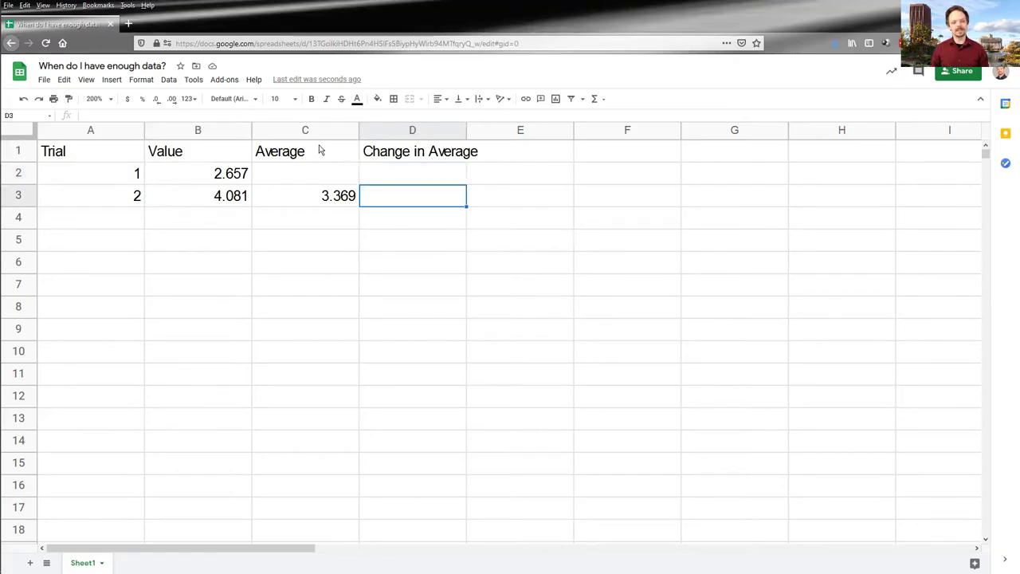
pyautogui.press('Left')
pyautogui.press('Left')
pyautogui.press('Left')
pyautogui.write('3')
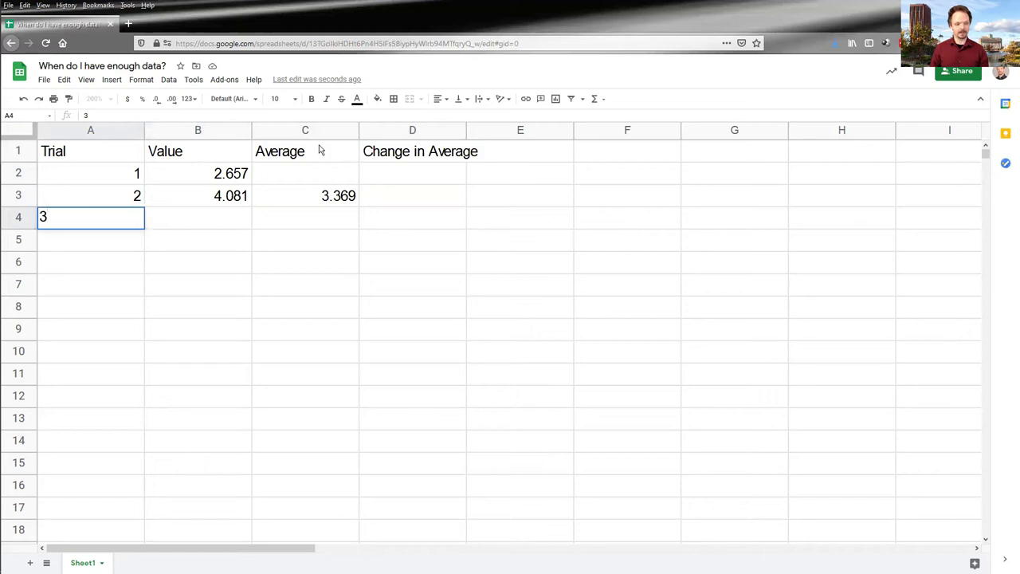
pyautogui.press('Tab')
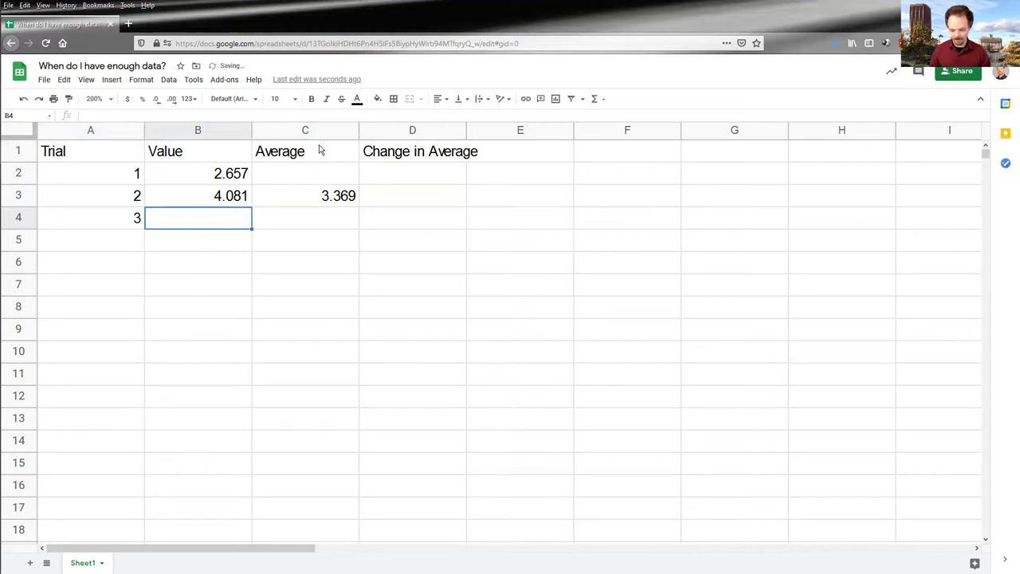
pyautogui.write('2.9')
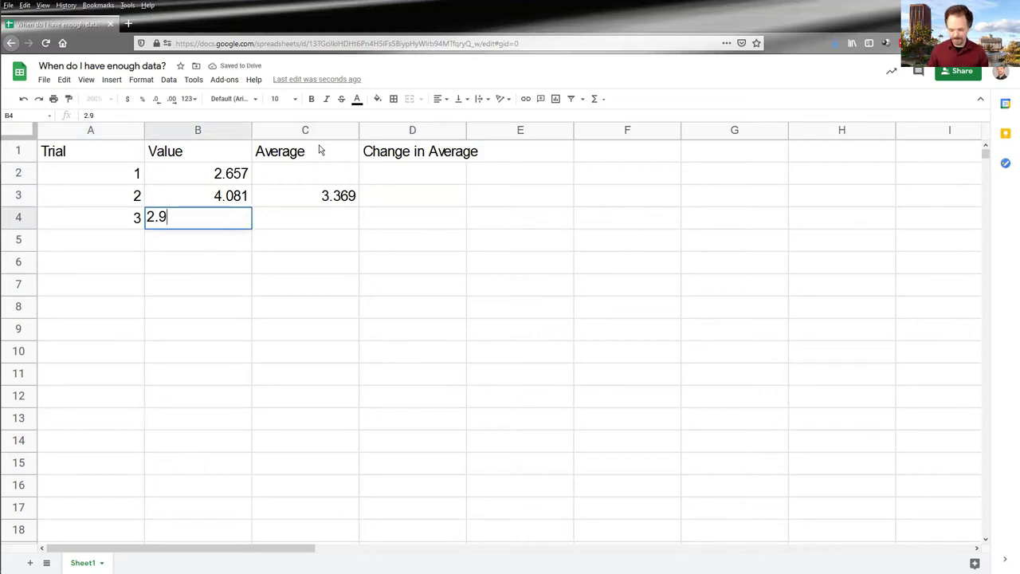
pyautogui.write('25')
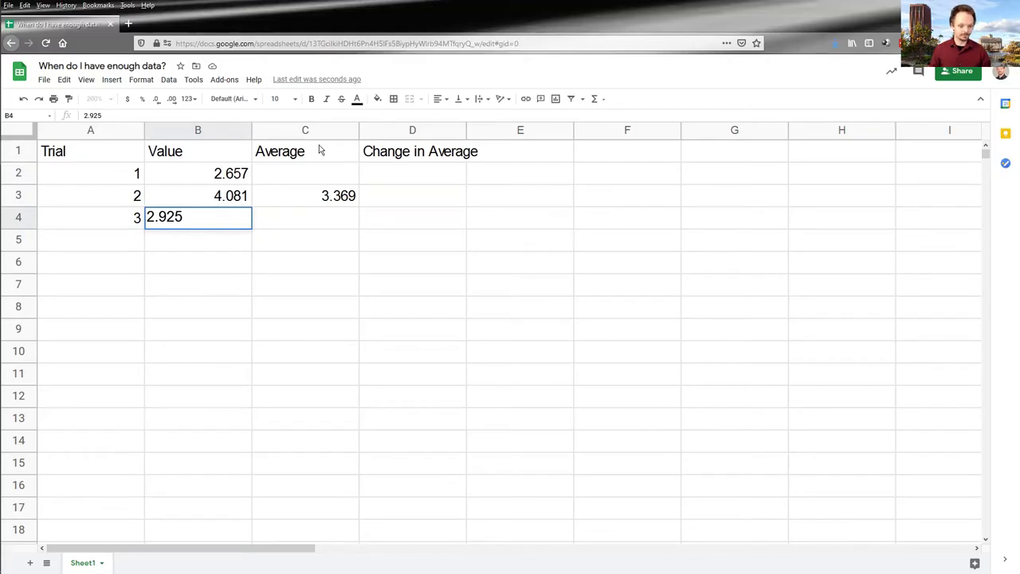
pyautogui.press('Tab')
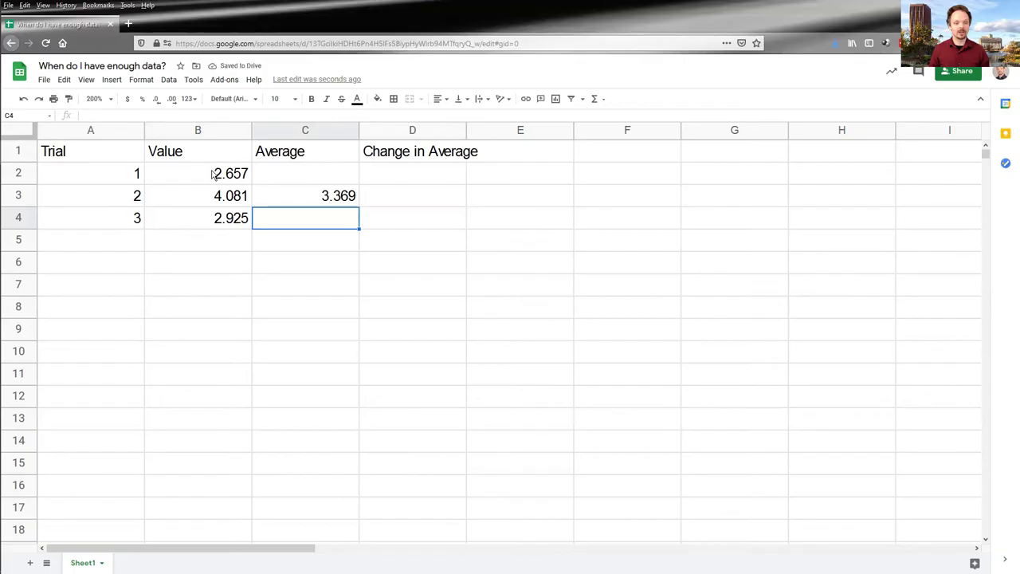
# Paste the C3 average into C4 and compare the formulas, showing it shifts to B3:B4
pyautogui.moveTo(212, 172); pyautogui.dragTo(213, 220)
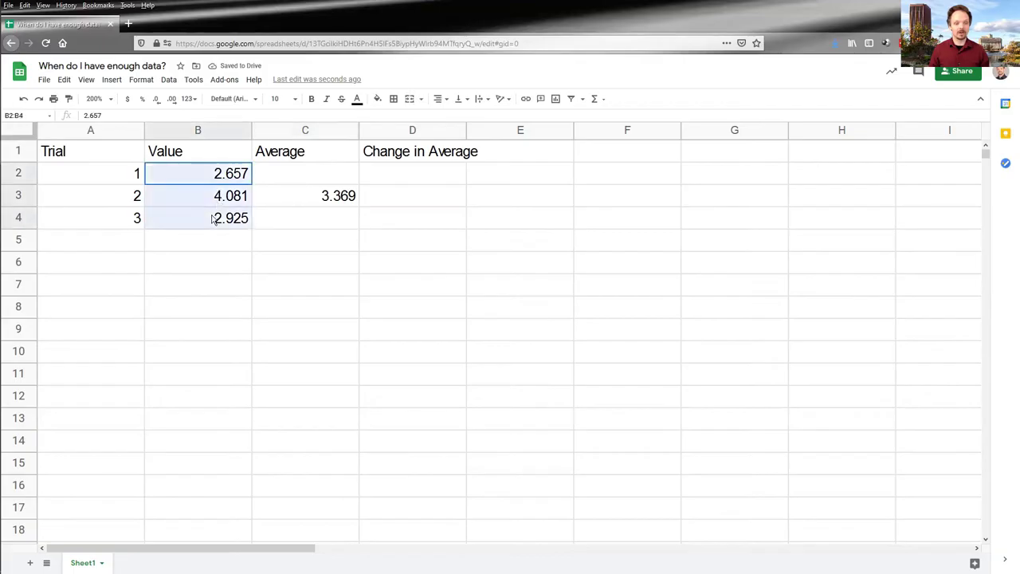
pyautogui.click(300, 198)
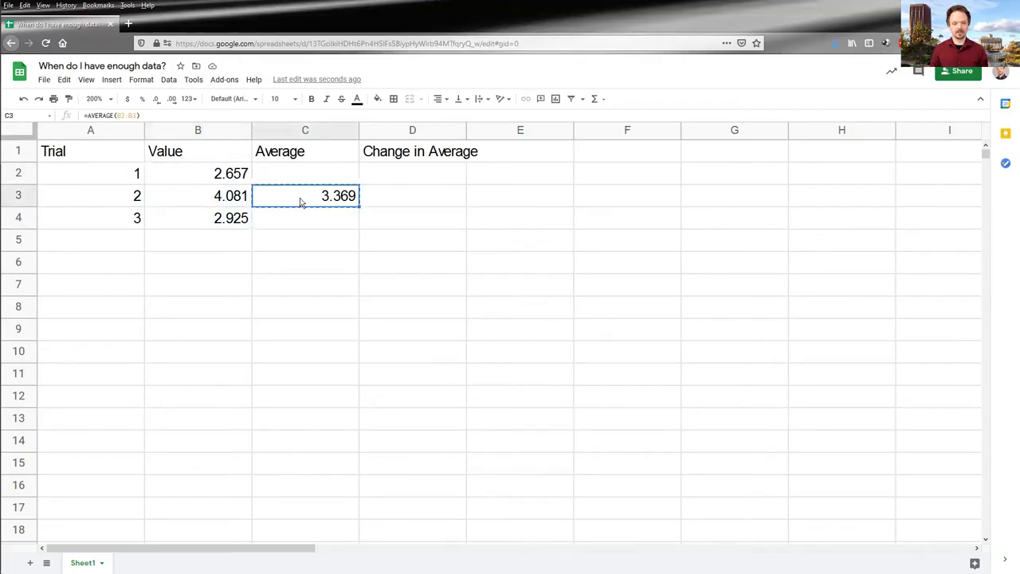
pyautogui.press('Down')
pyautogui.write('3.503')
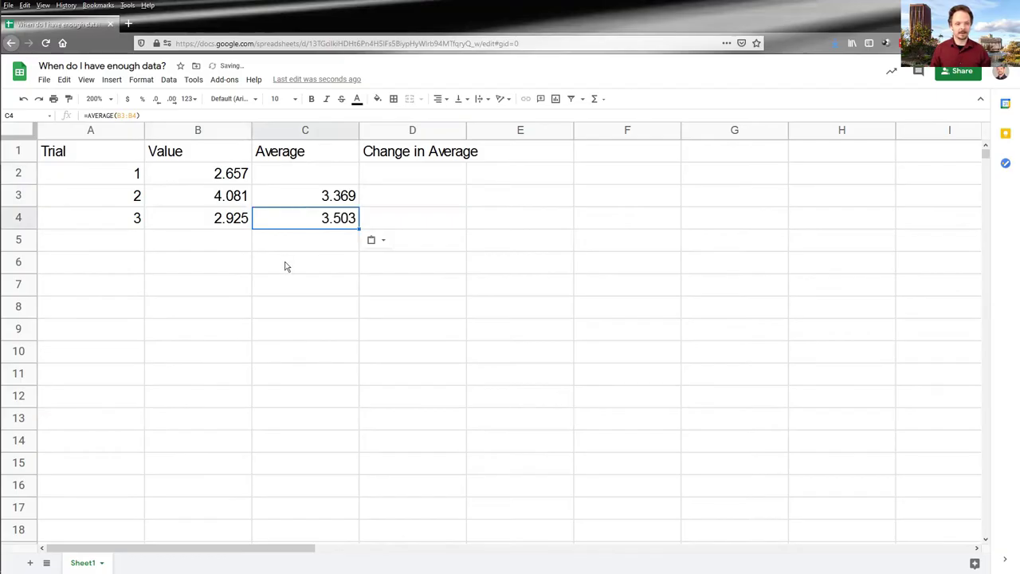
pyautogui.click(286, 266)
pyautogui.click(302, 227)
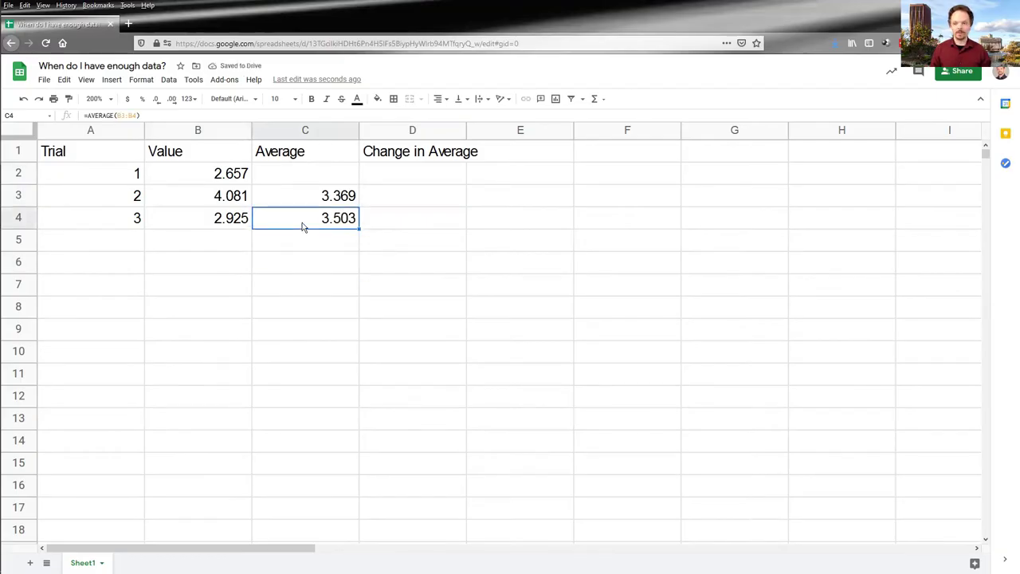
pyautogui.click(166, 115)
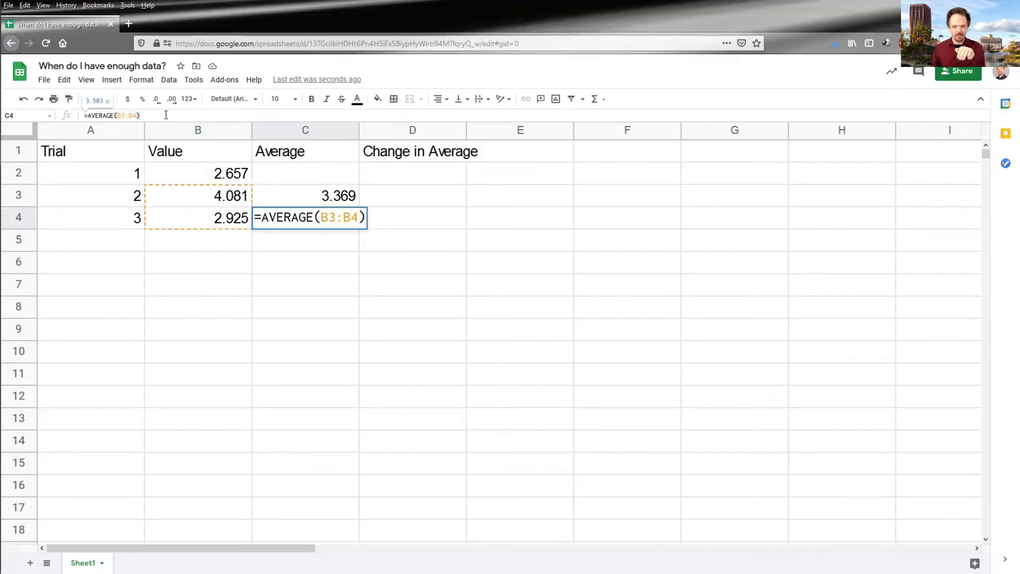
pyautogui.click(275, 192)
pyautogui.click(159, 116)
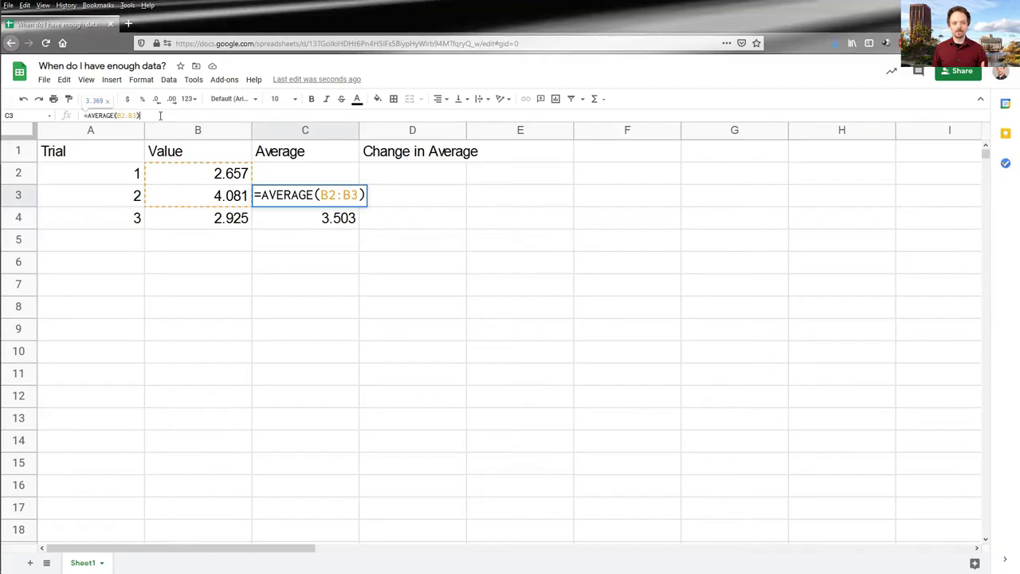
pyautogui.click(278, 219)
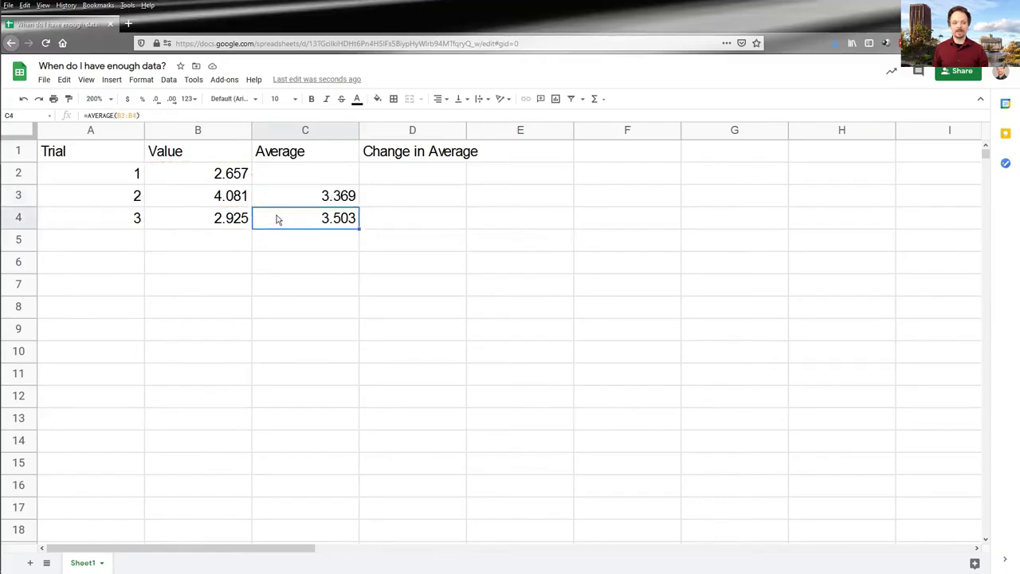
pyautogui.click(247, 115)
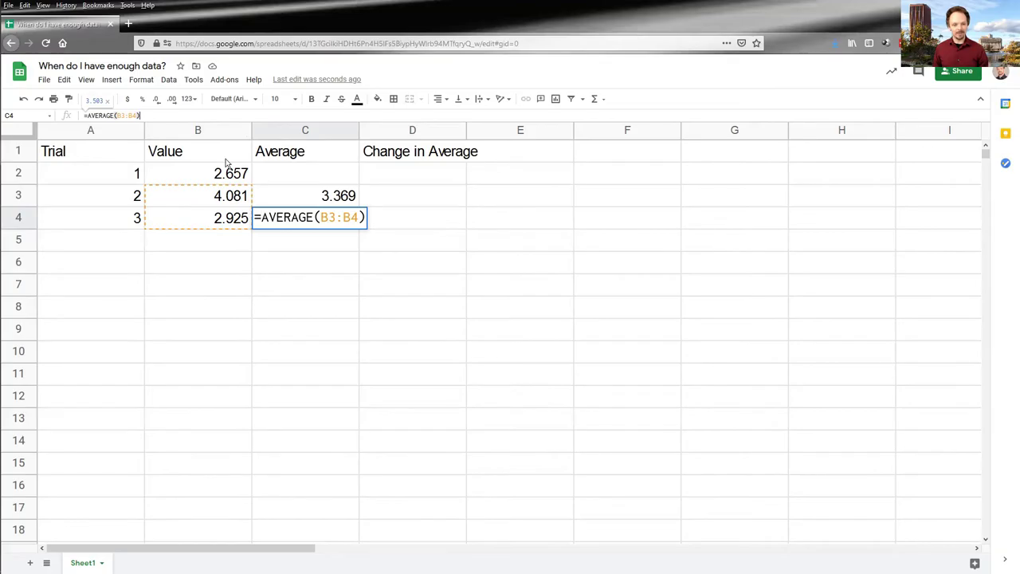
# Clear the copied average from C4
pyautogui.moveTo(216, 177); pyautogui.dragTo(212, 217)
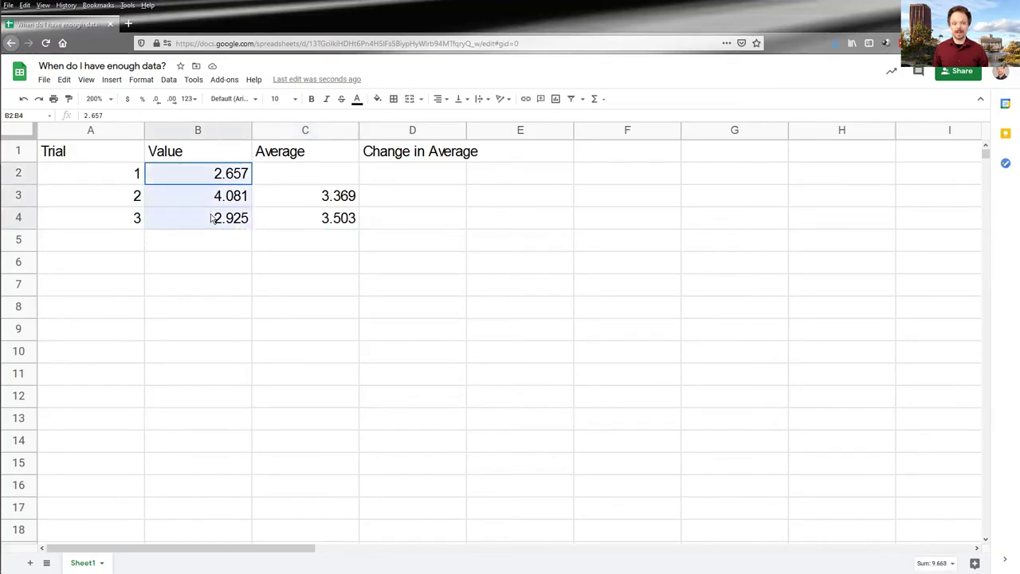
pyautogui.click(282, 218)
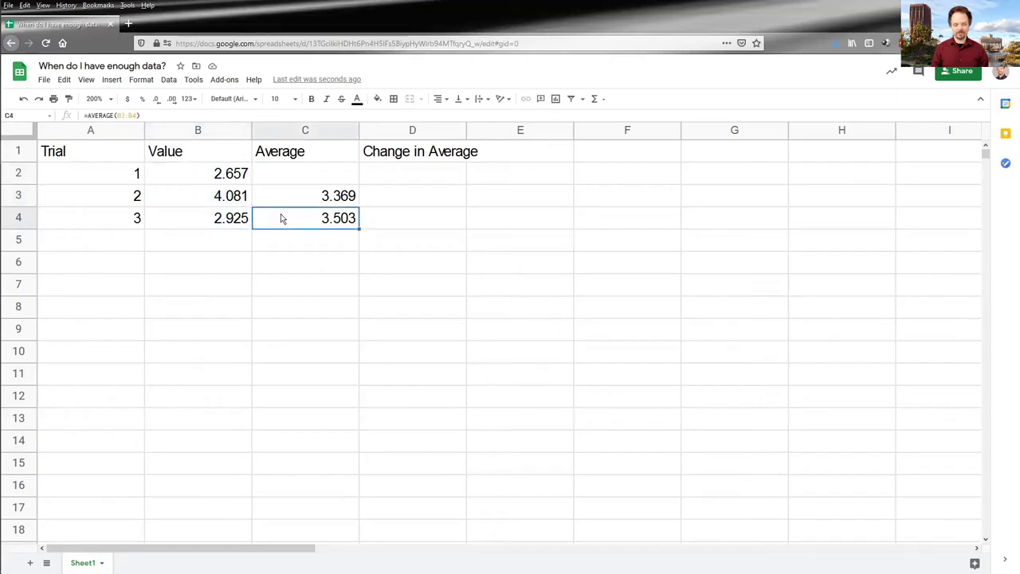
pyautogui.press('Delete')
pyautogui.click(286, 204)
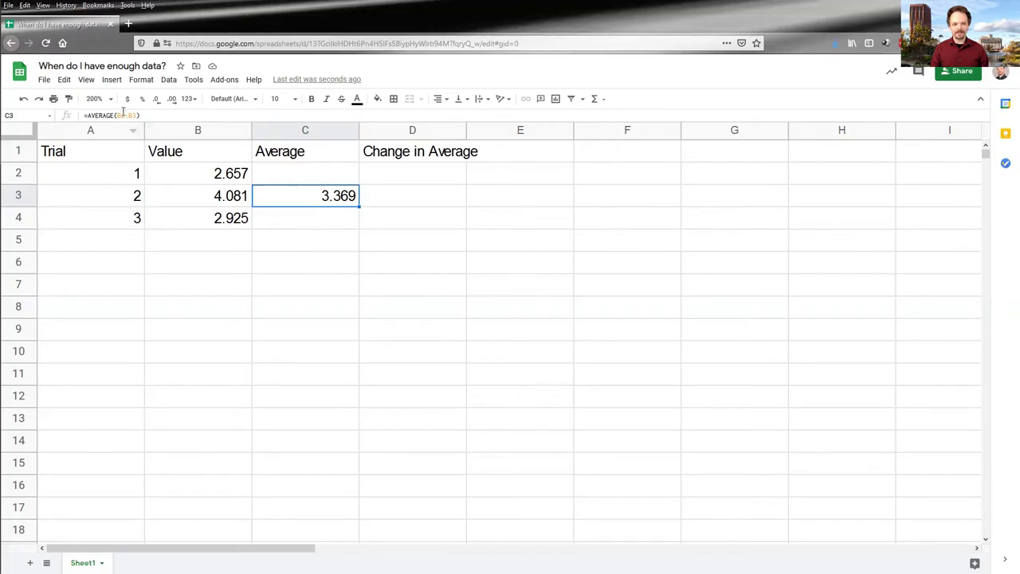
# Anchor C3 as =AVERAGE(B$2:B3) and paste it into C4, which averages B$2:B4 to 3.221
pyautogui.click(131, 115)
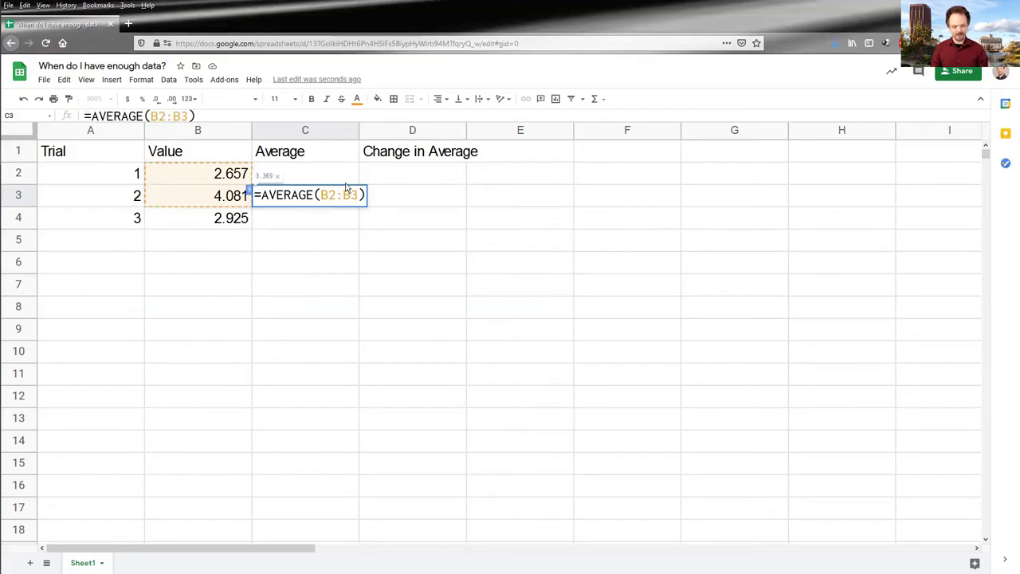
pyautogui.write('$')
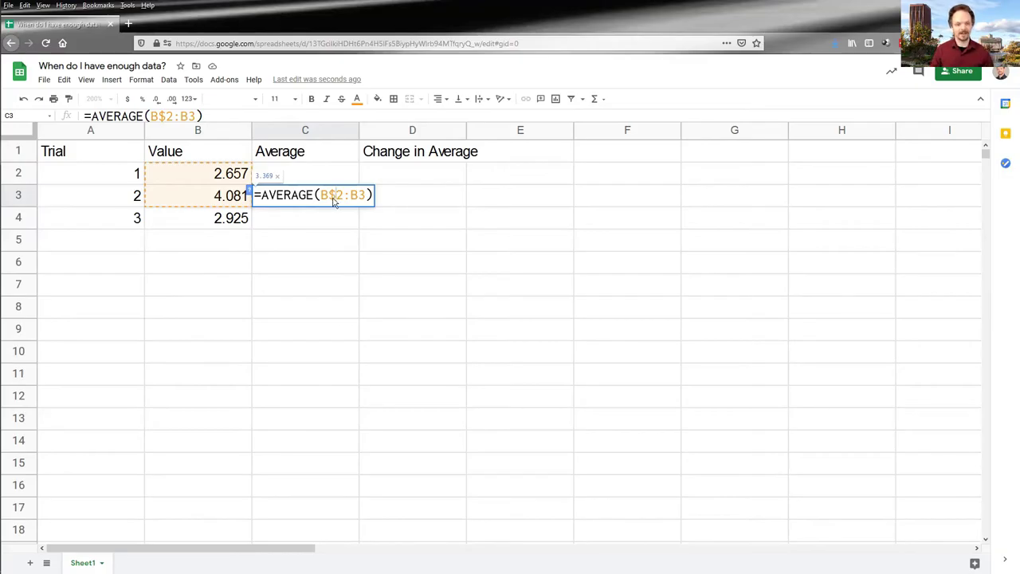
pyautogui.press('Return')
pyautogui.click(335, 201)
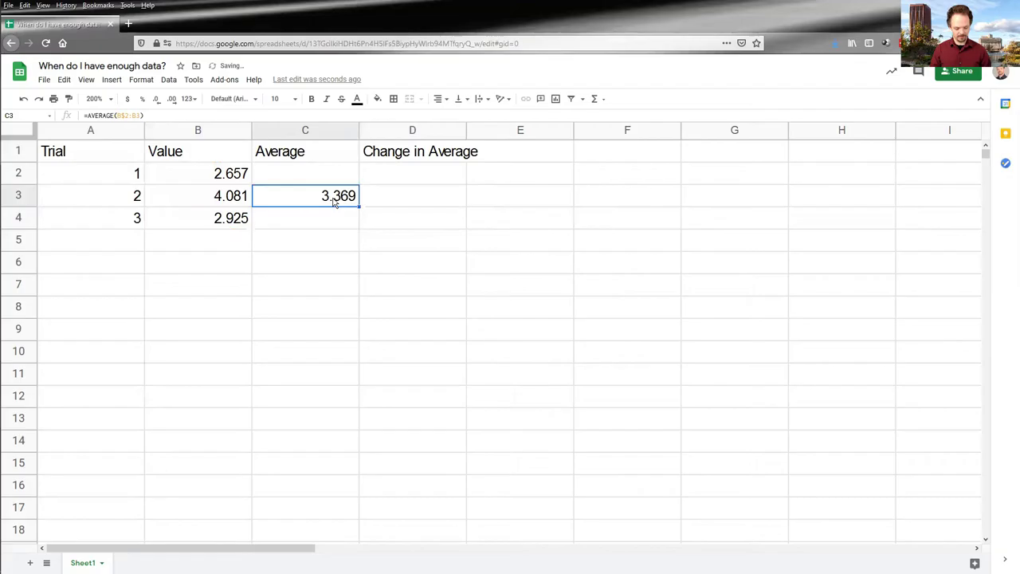
pyautogui.press('Down')
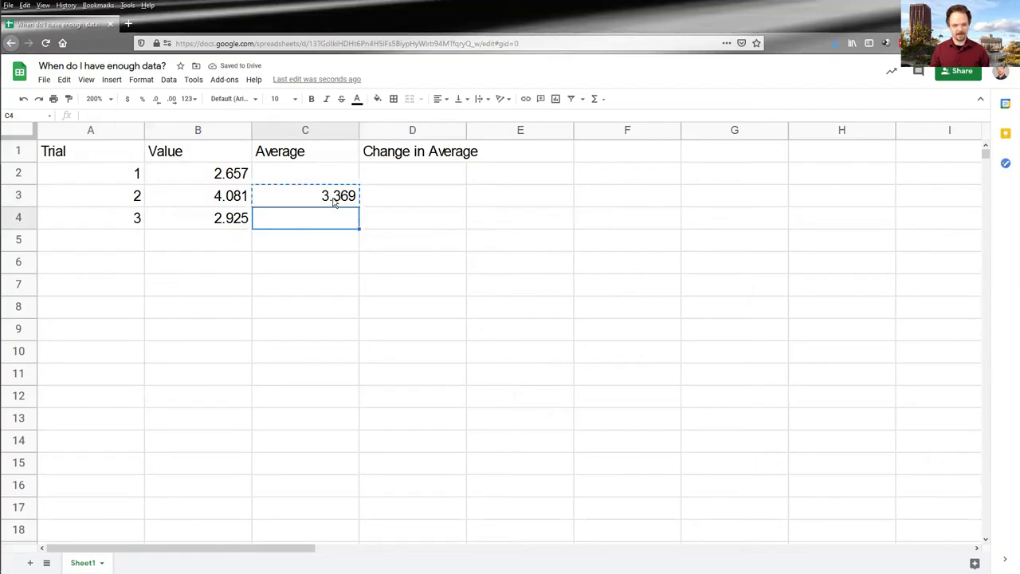
pyautogui.hotkey('ctrl', 'v')
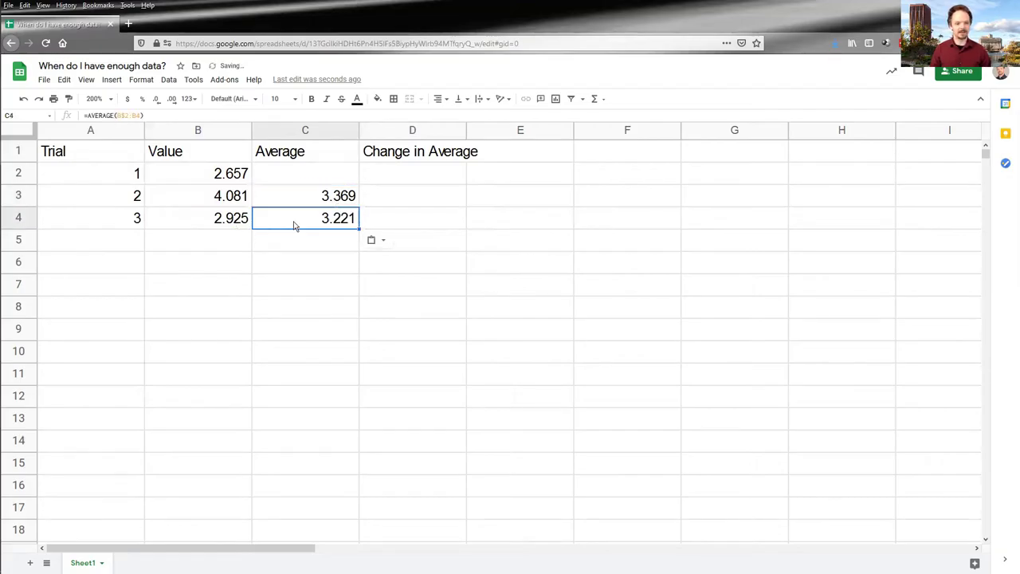
pyautogui.press('F2')
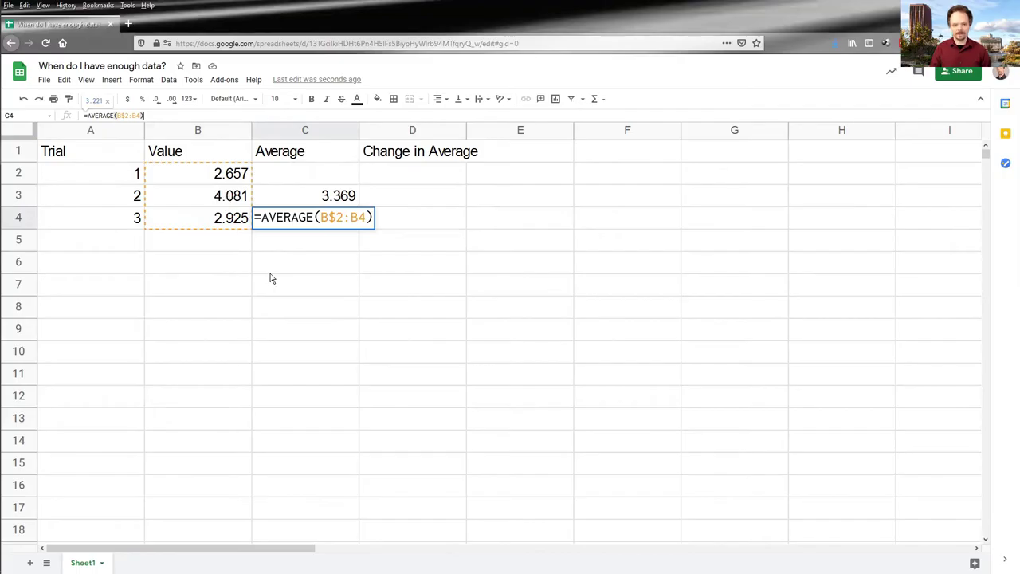
pyautogui.press('Escape')
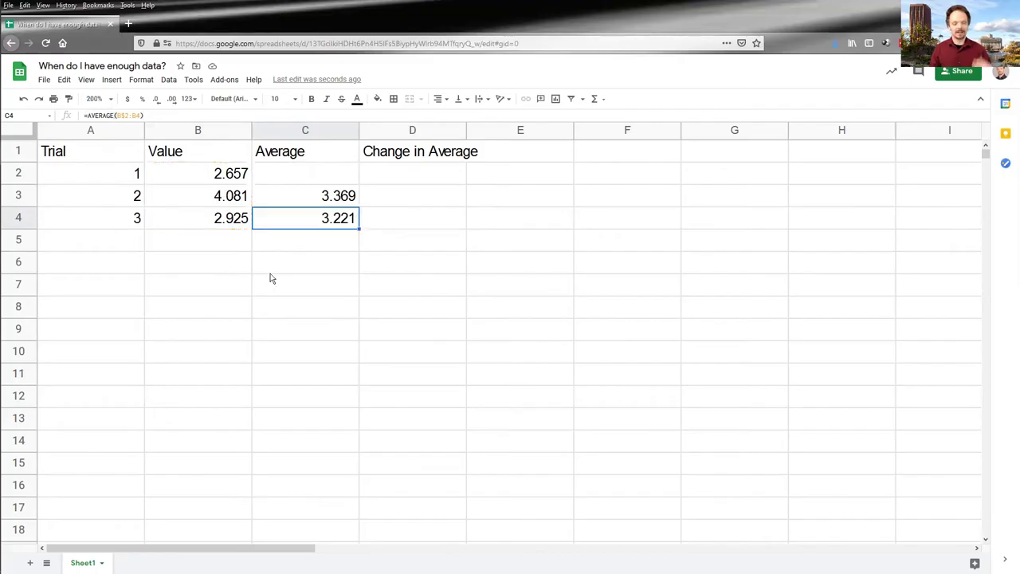
# Rename the C1 heading to Running Average
pyautogui.press('Up')
pyautogui.press('Up')
pyautogui.press('Up')
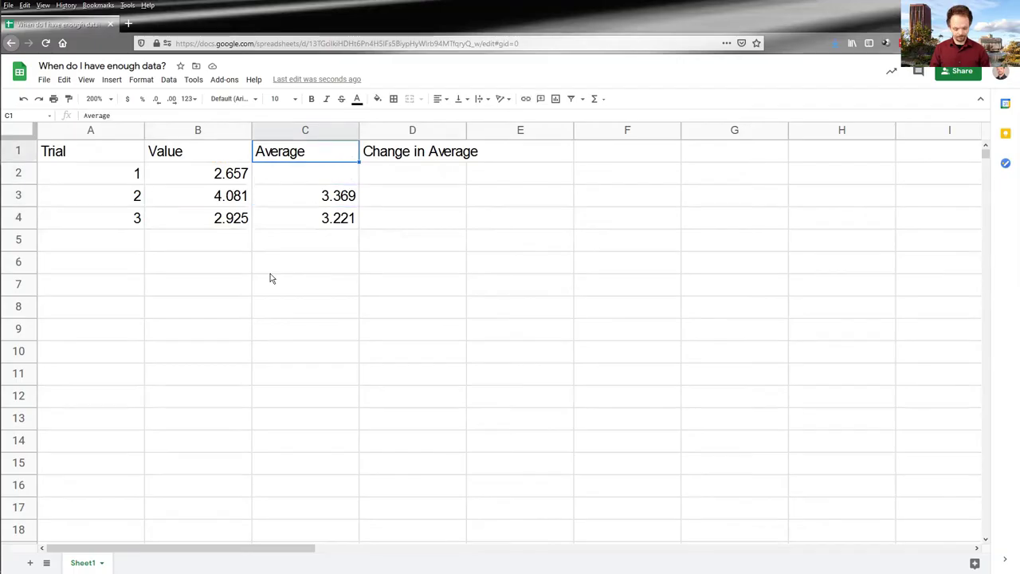
pyautogui.write('Running Average')
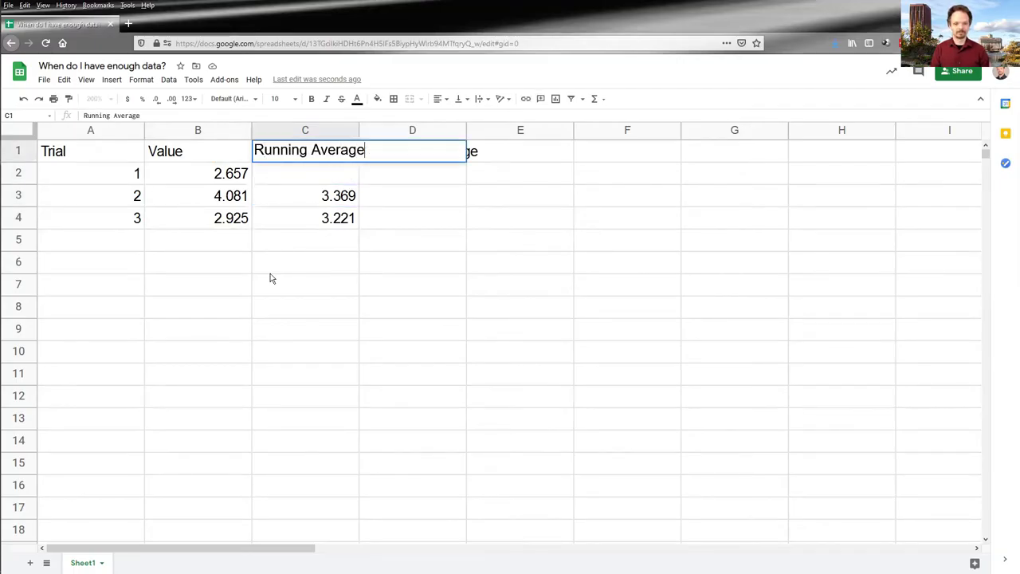
pyautogui.press('Return')
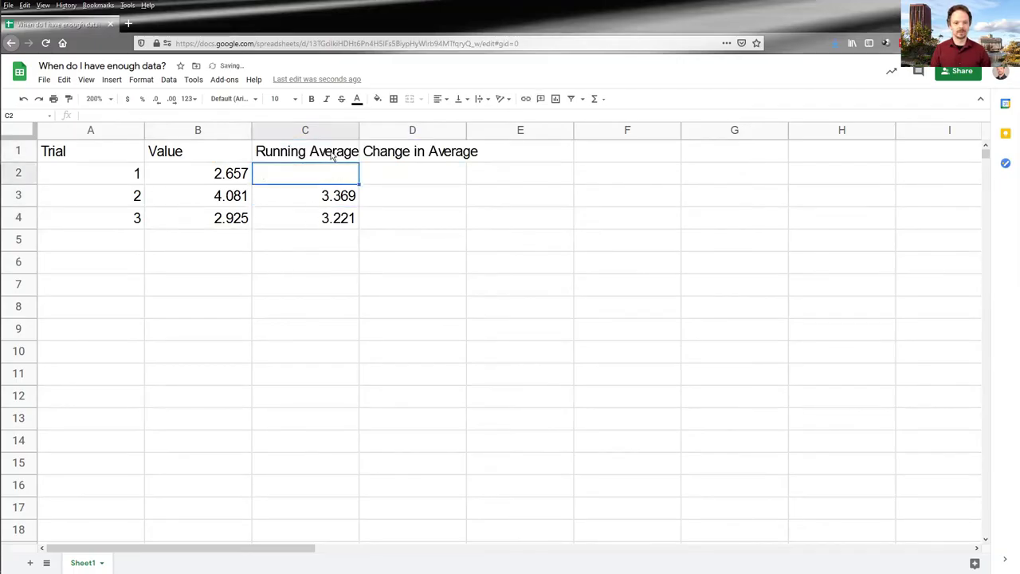
# Autofit columns C and D to their Running Average and Change in Average headings
pyautogui.click(336, 130)
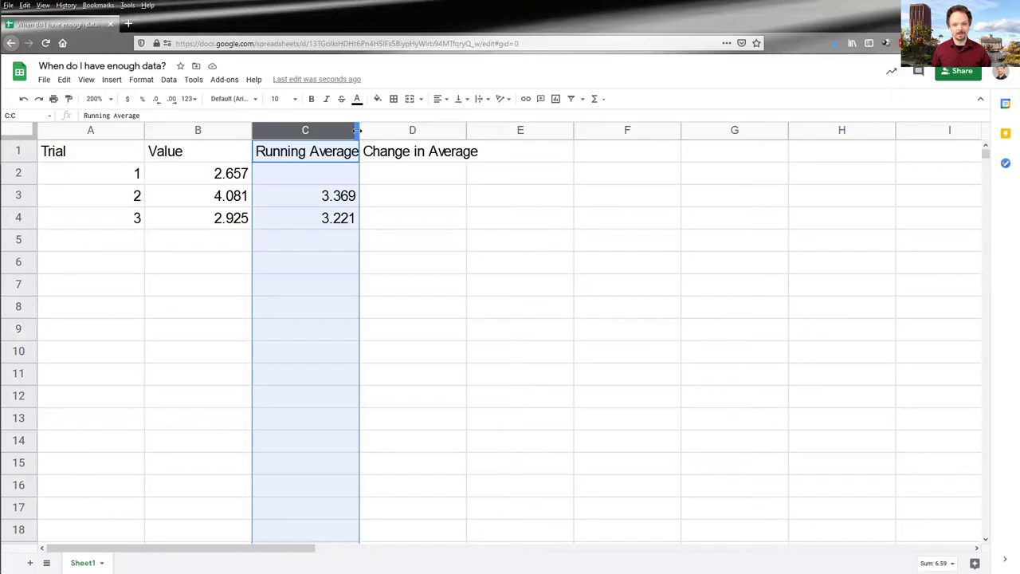
pyautogui.doubleClick(360, 133)
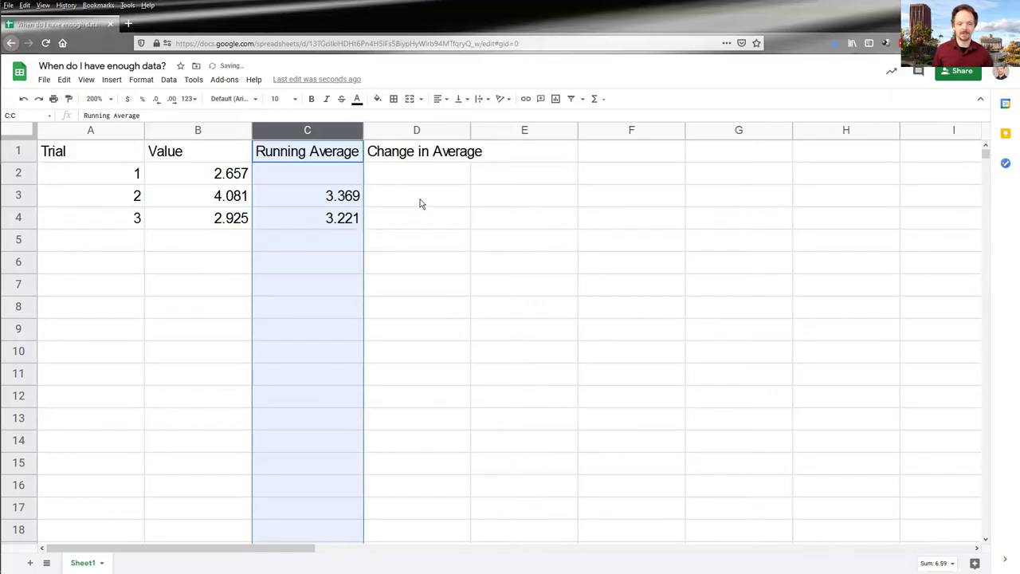
pyautogui.click(418, 225)
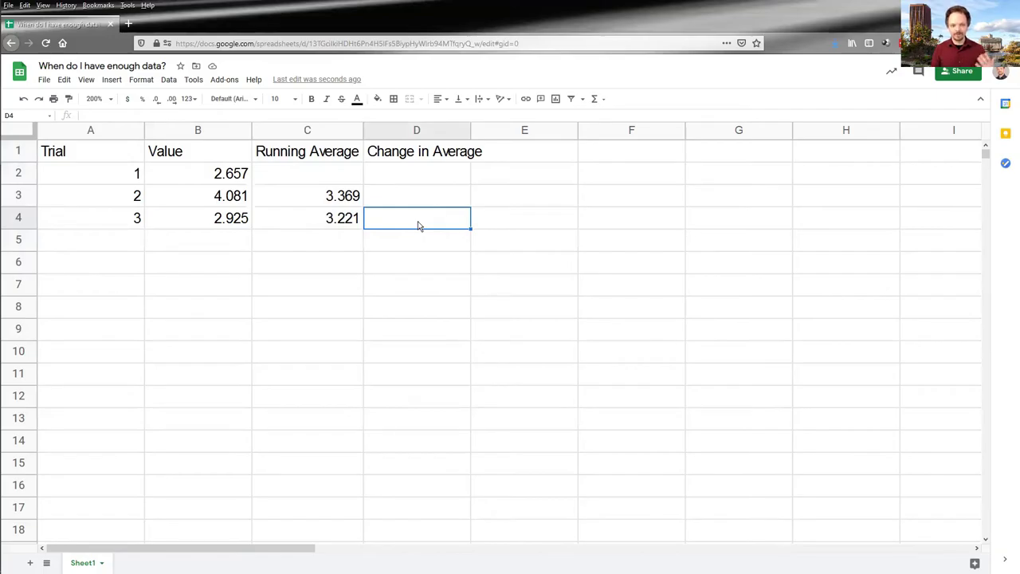
pyautogui.click(419, 131)
pyautogui.doubleClick(469, 131)
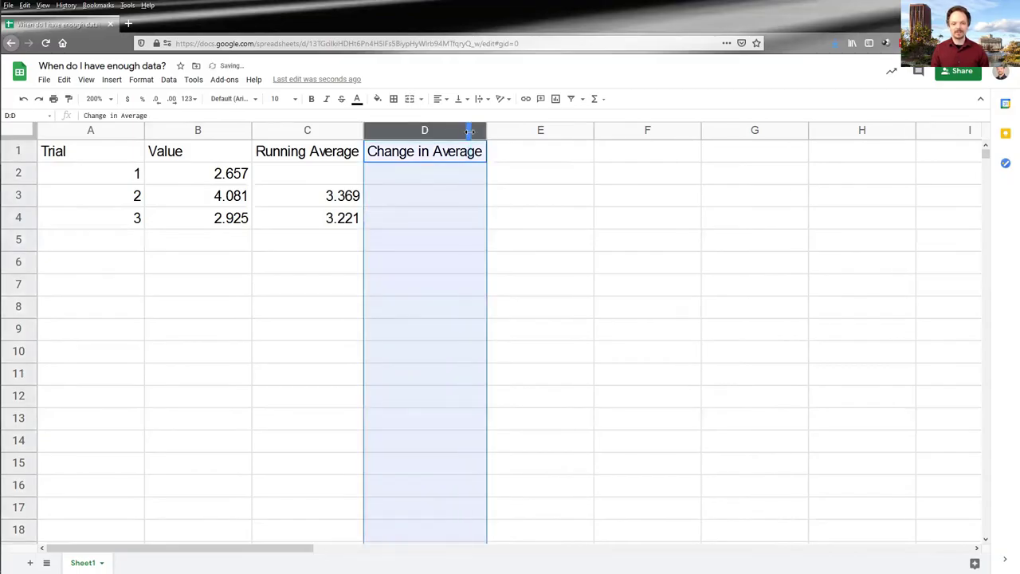
pyautogui.click(418, 223)
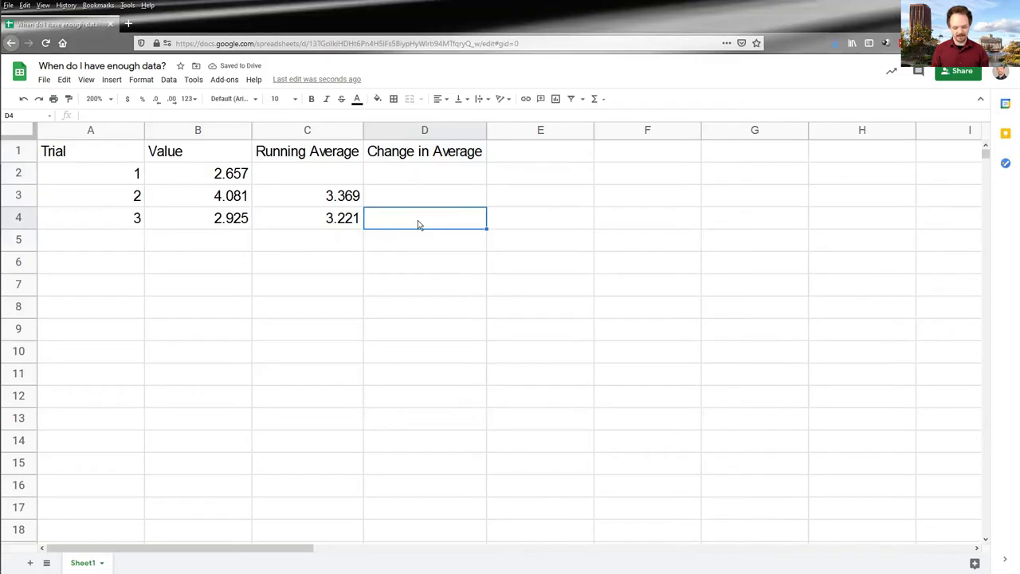
# Enter =100*(C4-C3)/C3 in D4, giving a percent change of -4.392994954
pyautogui.write('=')
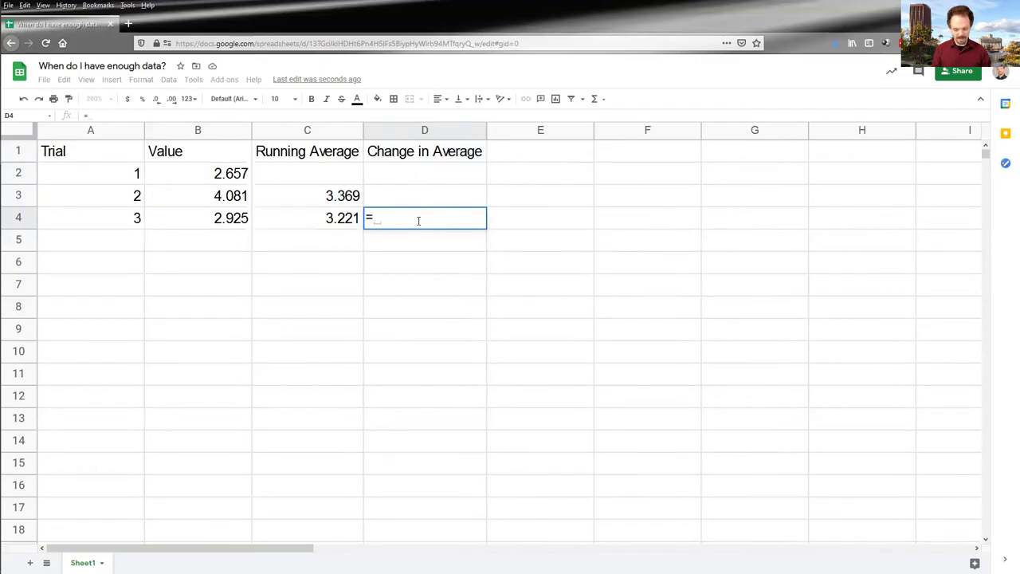
pyautogui.write('100*(')
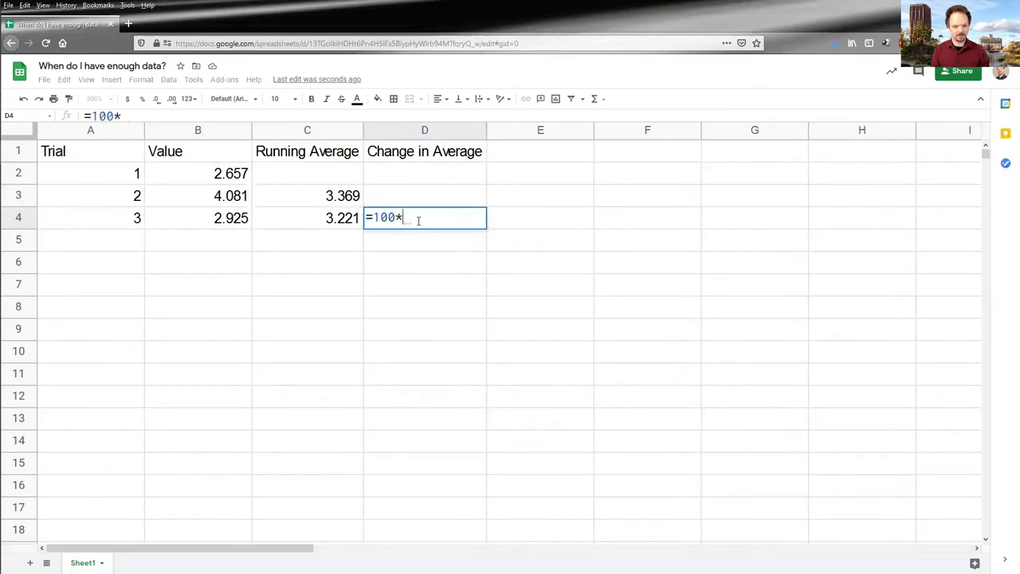
pyautogui.click(340, 219)
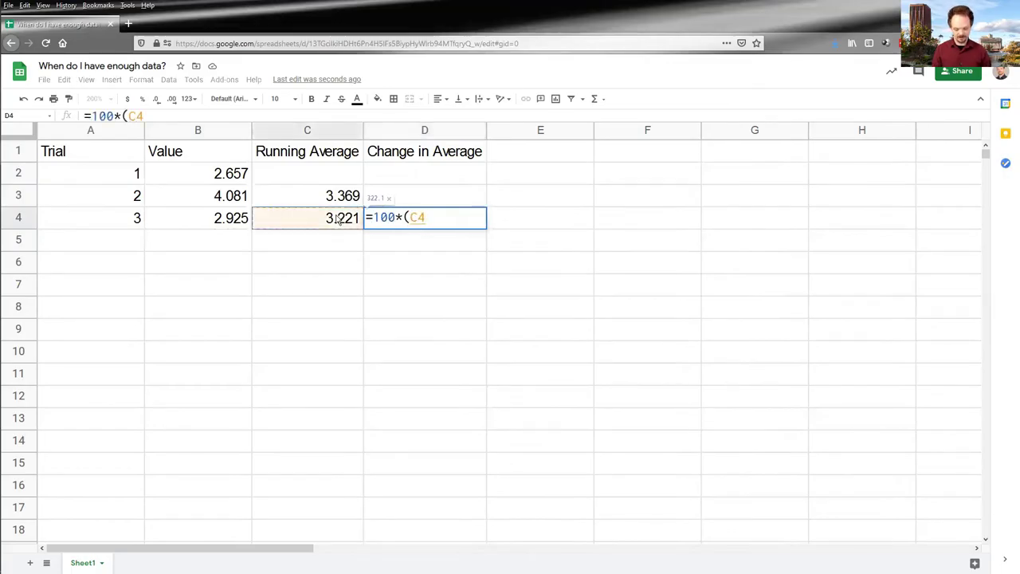
pyautogui.write('-')
pyautogui.click(329, 196)
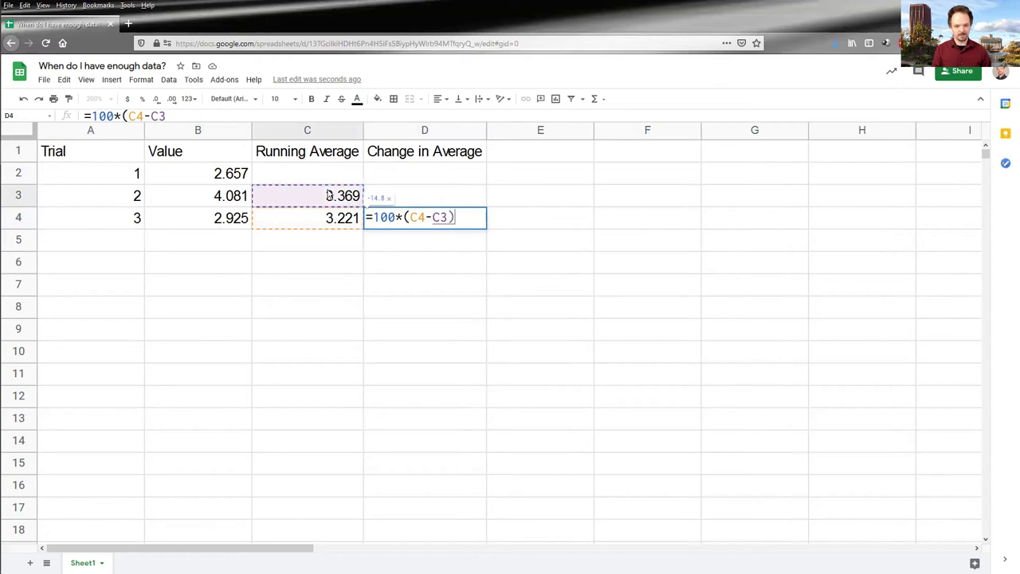
pyautogui.write(')')
pyautogui.click(329, 196)
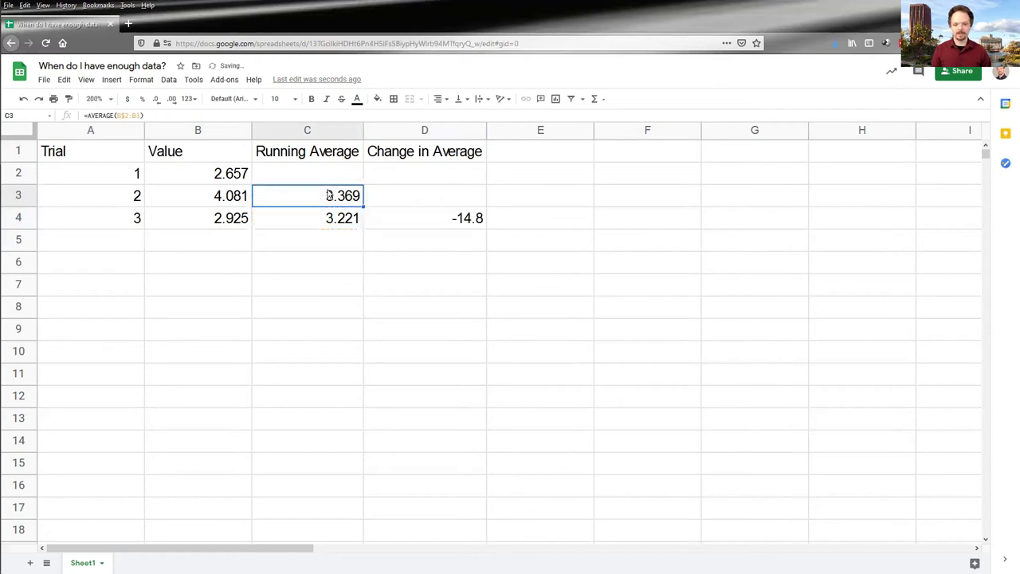
pyautogui.click(467, 224)
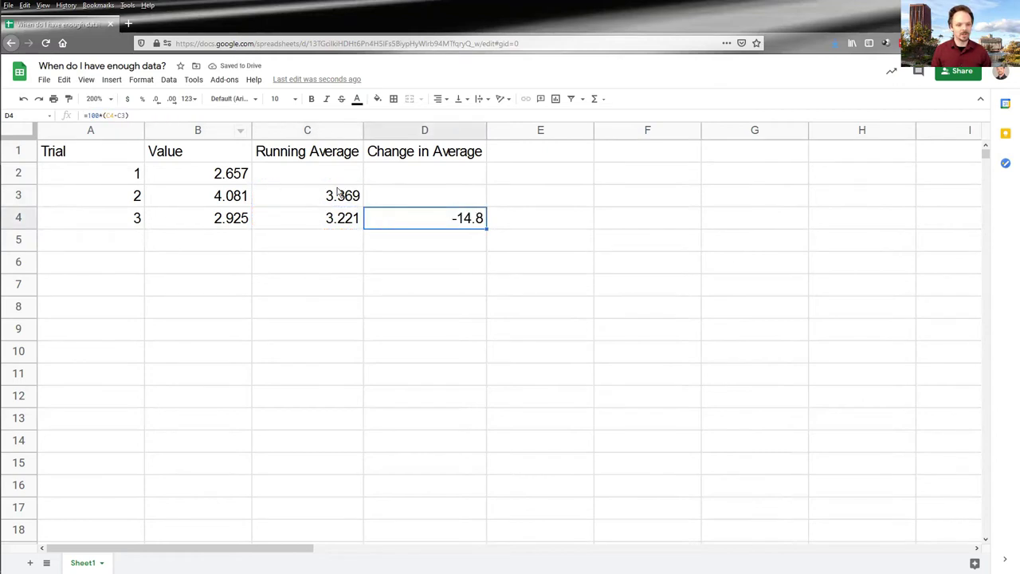
pyautogui.press('F2')
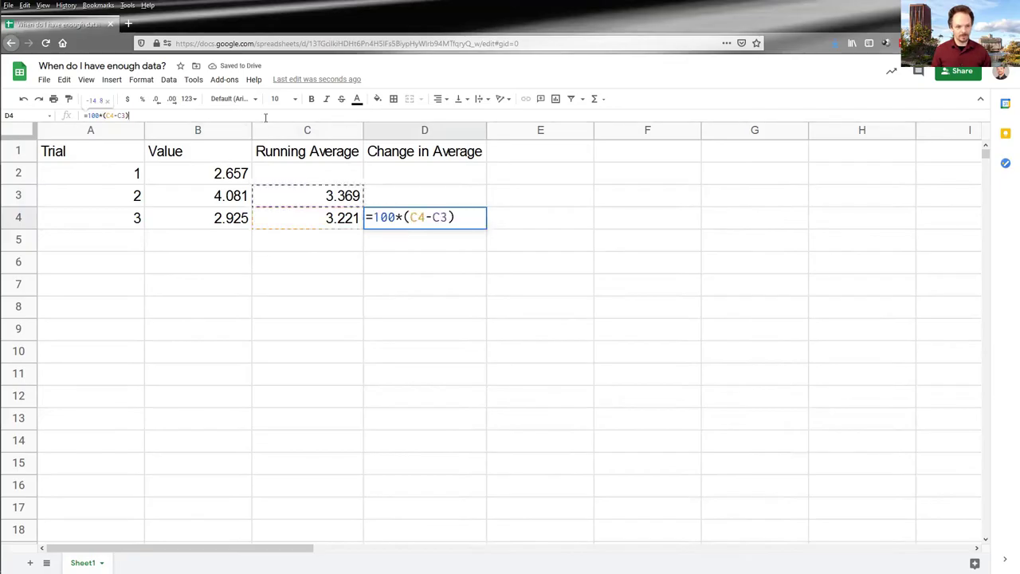
pyautogui.write('/')
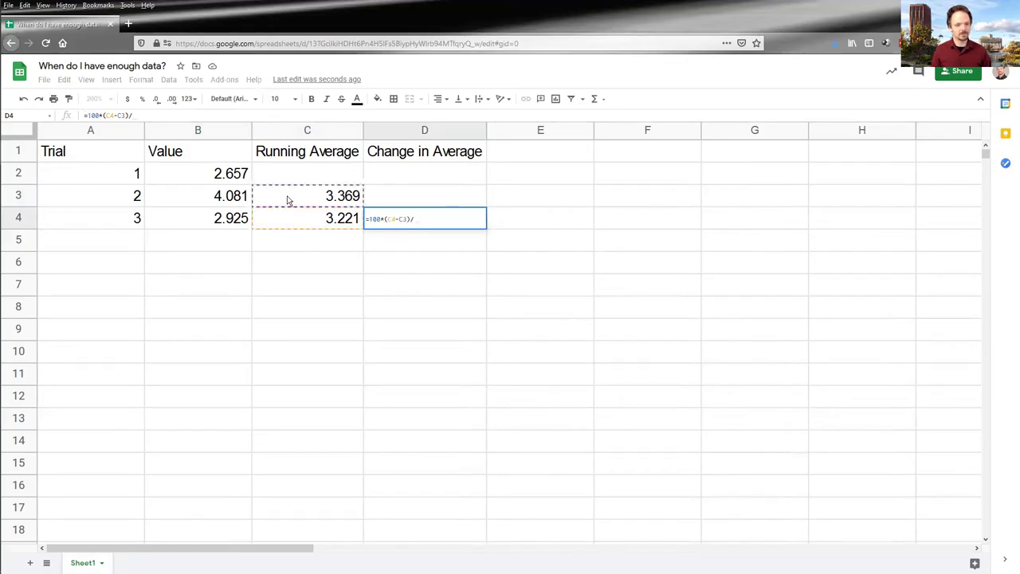
pyautogui.click(289, 200)
pyautogui.press('Return')
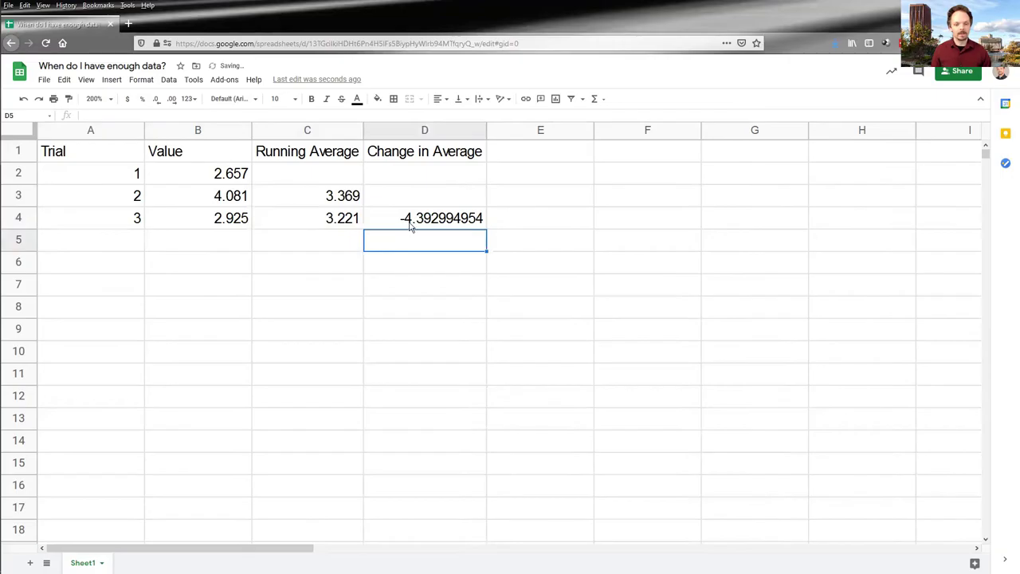
pyautogui.click(410, 223)
# Relabel D1 as Change in Average [%] and widen column D to fit it
pyautogui.click(437, 153)
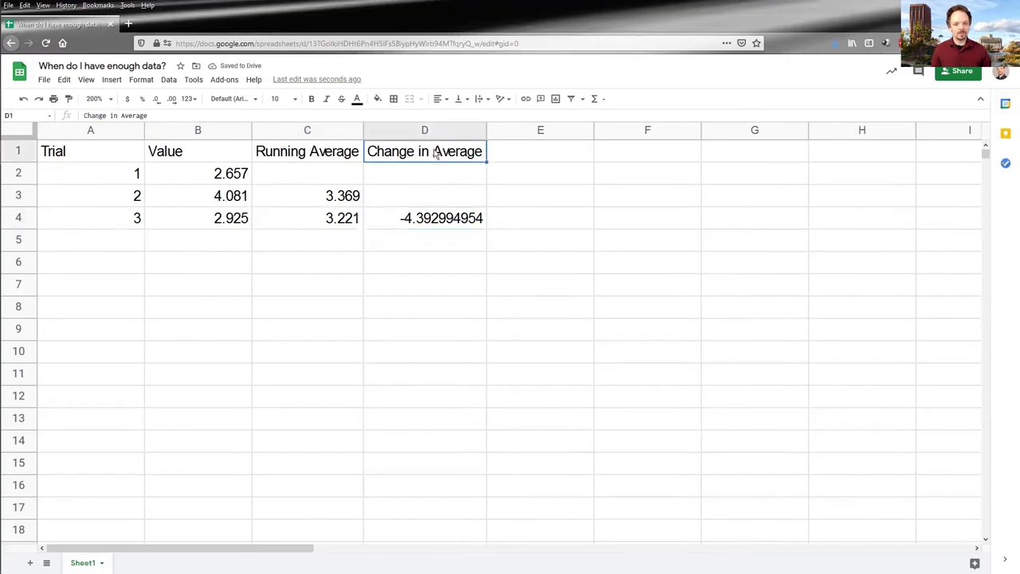
pyautogui.click(242, 116)
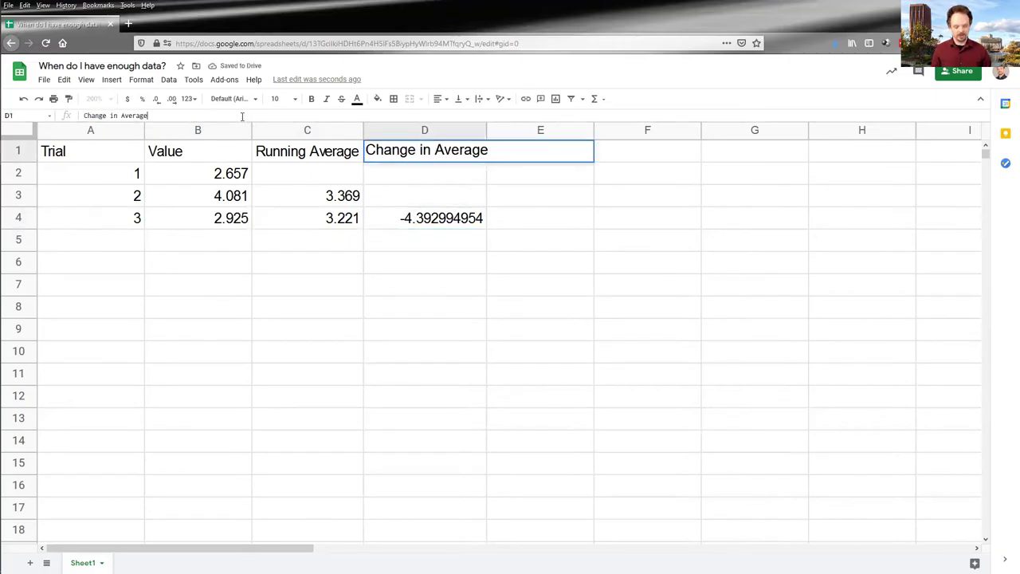
pyautogui.write('[%]')
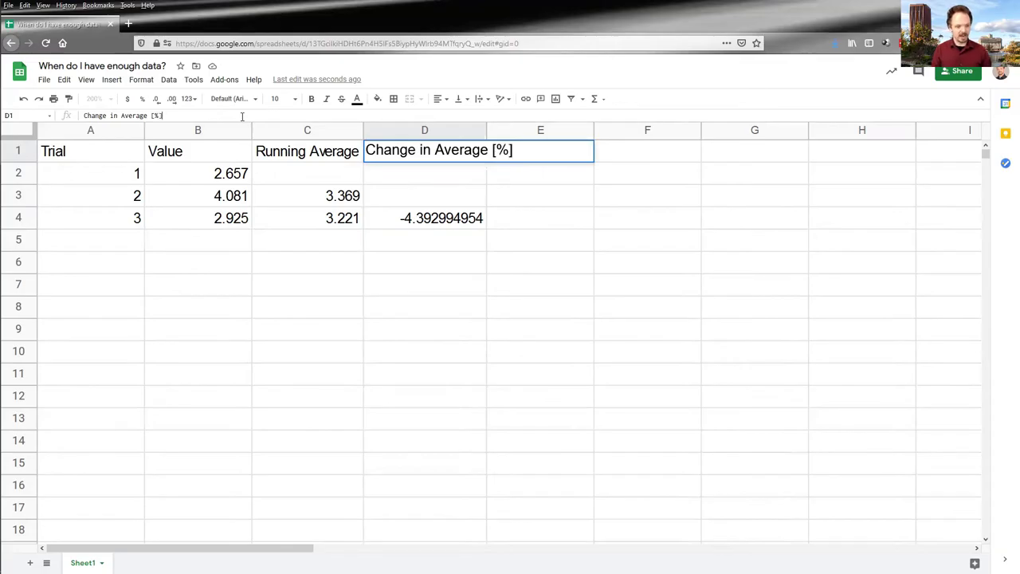
pyautogui.press('Return')
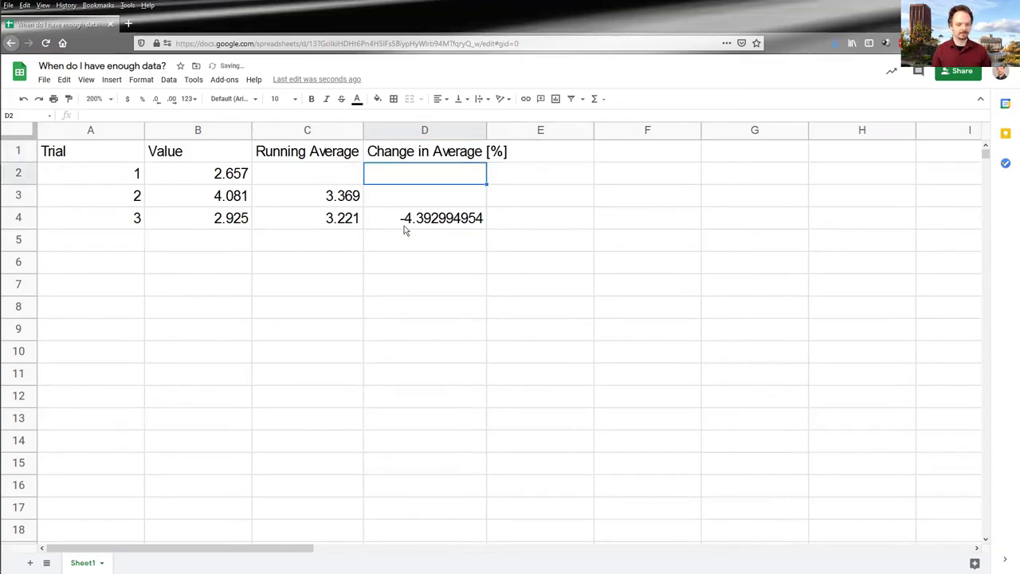
pyautogui.click(470, 132)
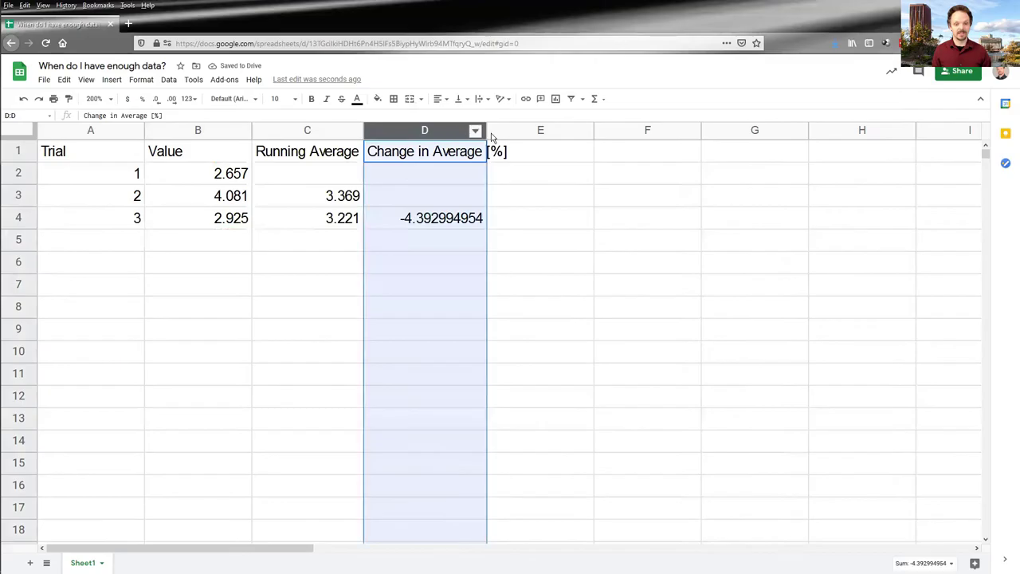
pyautogui.moveTo(486, 130); pyautogui.dragTo(512, 130)
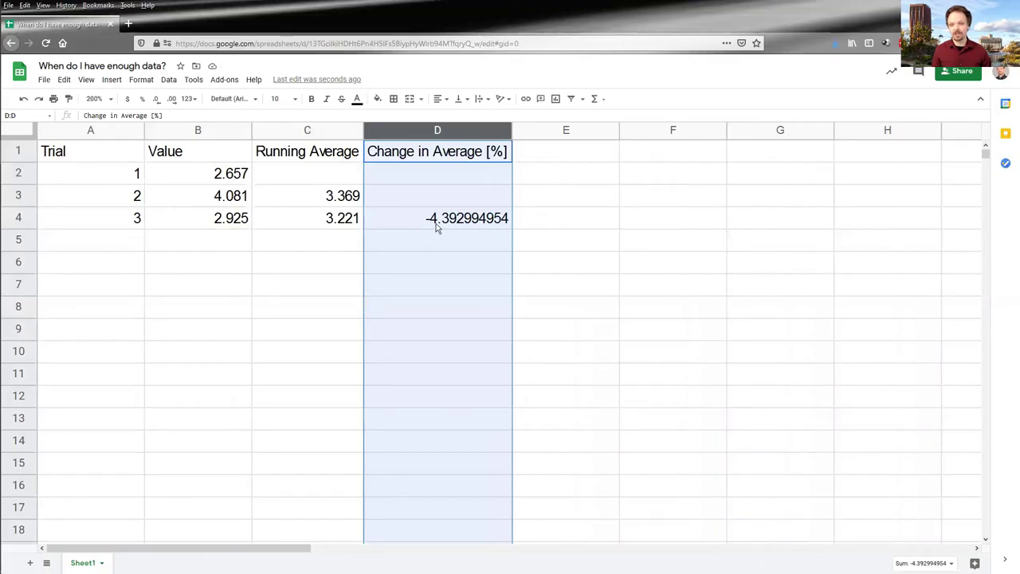
# Record trial 4 with value 3.61 in row 5
pyautogui.click(111, 243)
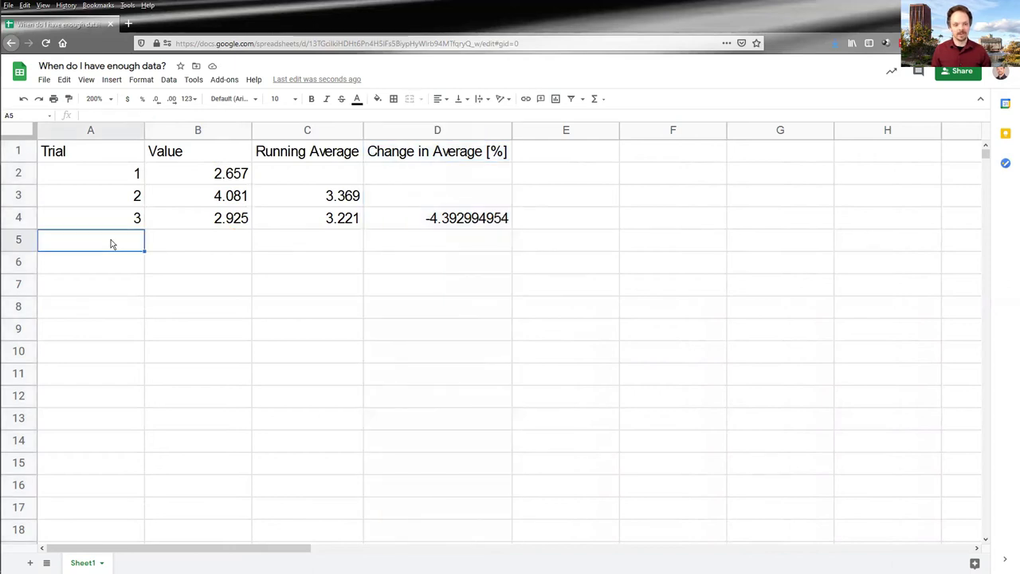
pyautogui.write('4')
pyautogui.press('Tab')
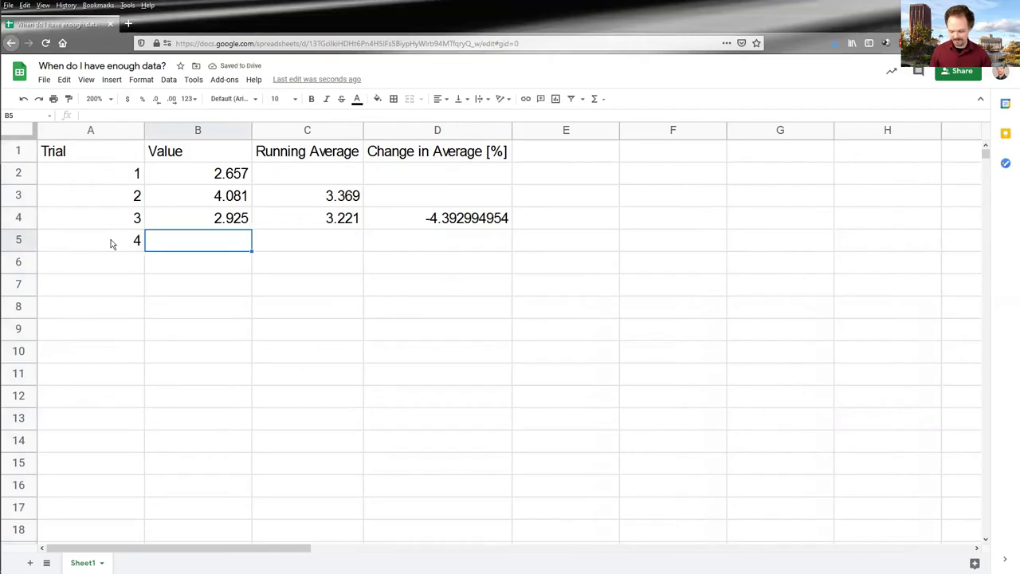
pyautogui.write('6')
pyautogui.press('BackSpace')
pyautogui.write('3.610')
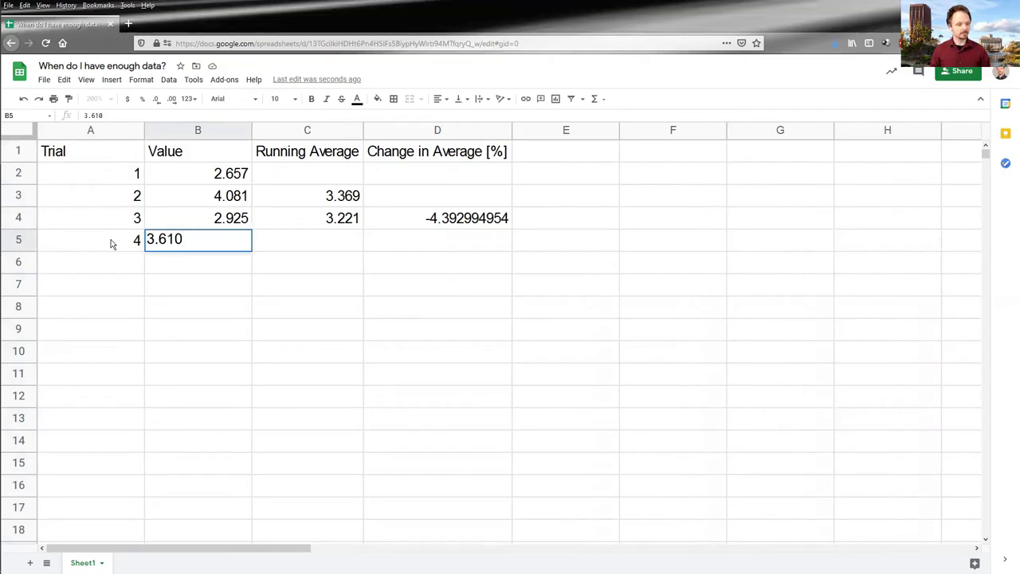
pyautogui.press('Tab')
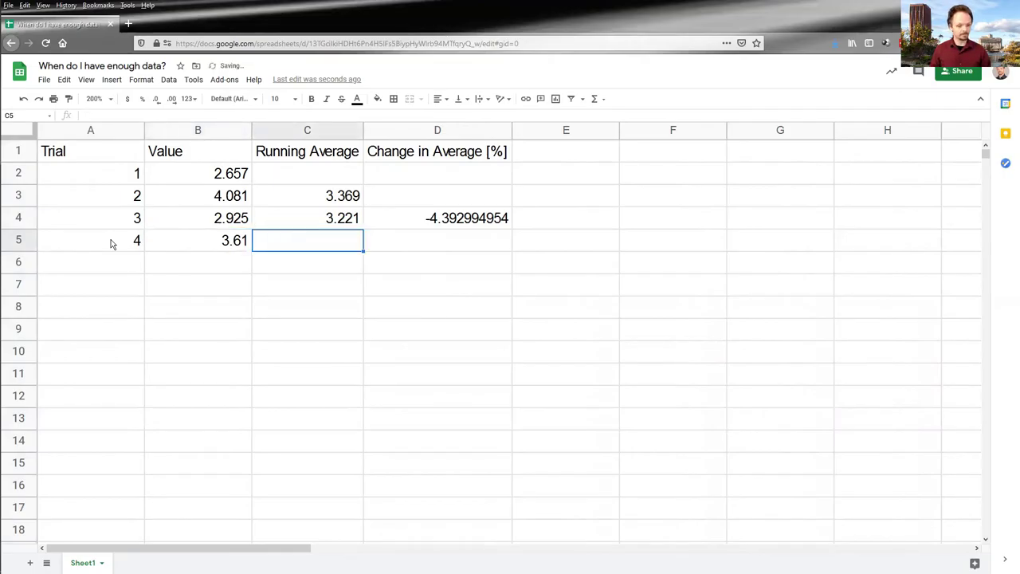
# Copy the C4 and D4 formulas into row 5, giving 3.31825 and 3.019248681
pyautogui.click(301, 225)
pyautogui.press('Down')
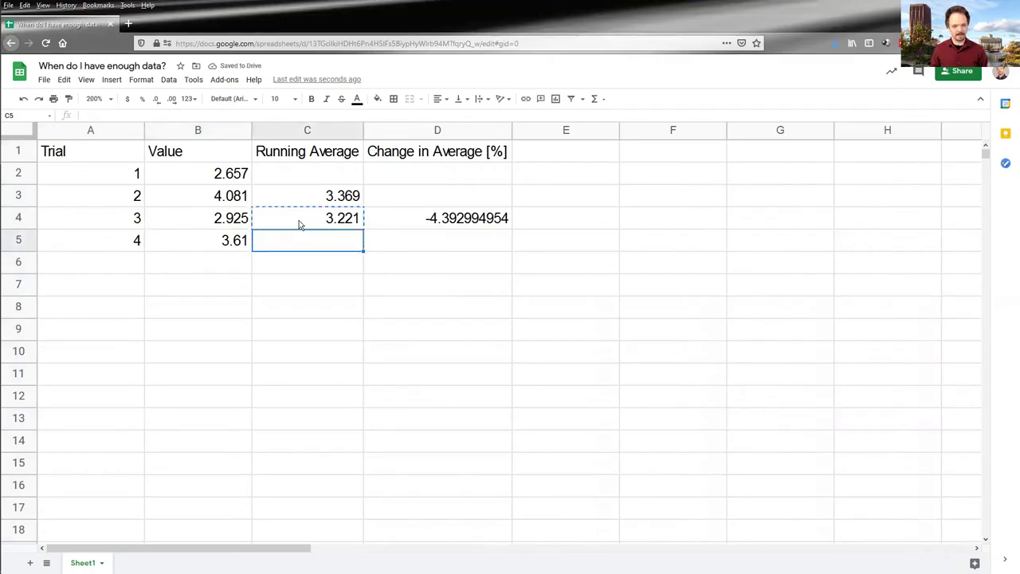
pyautogui.write('3.31825')
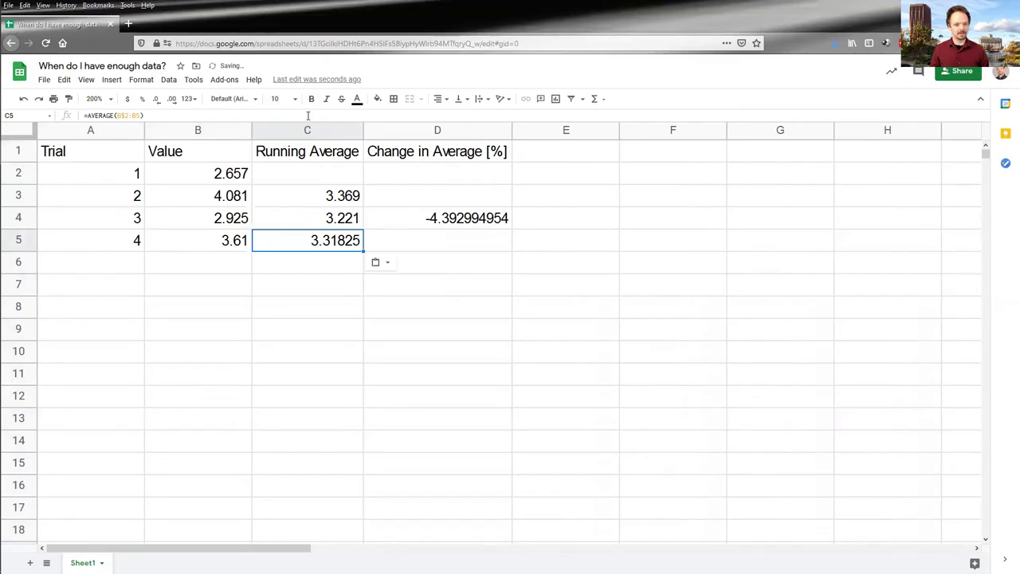
pyautogui.press('F2')
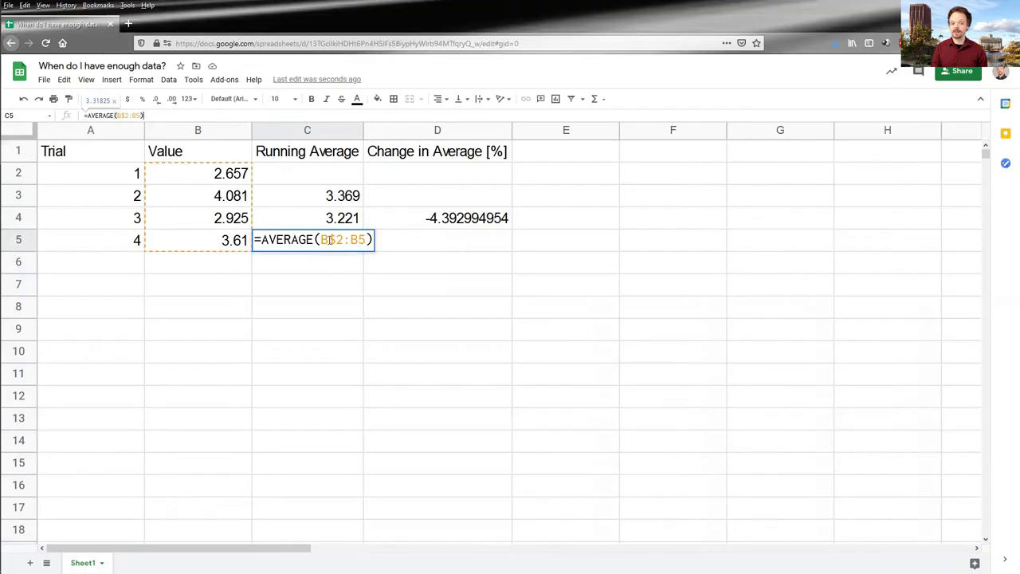
pyautogui.click(433, 228)
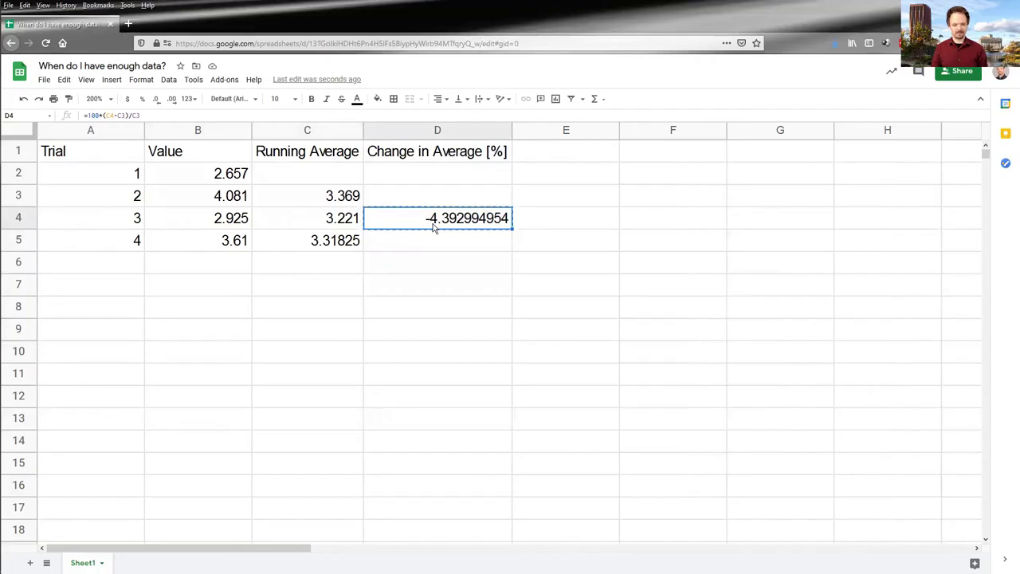
pyautogui.hotkey('ctrl', 'c')
pyautogui.press('Down')
pyautogui.hotkey('ctrl', 'v')
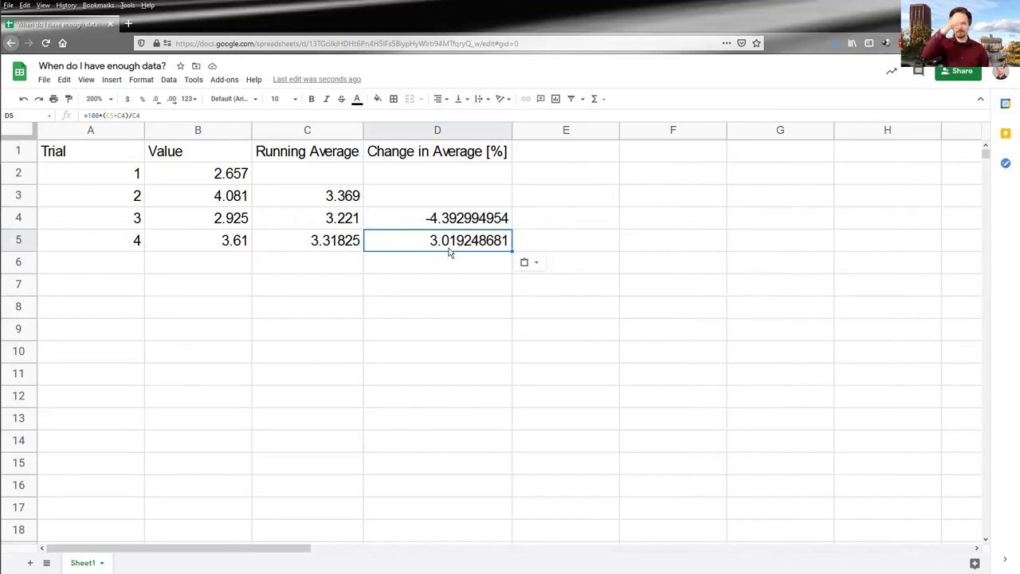
# Record trial 5 with value 2.656 in row 6
pyautogui.click(114, 269)
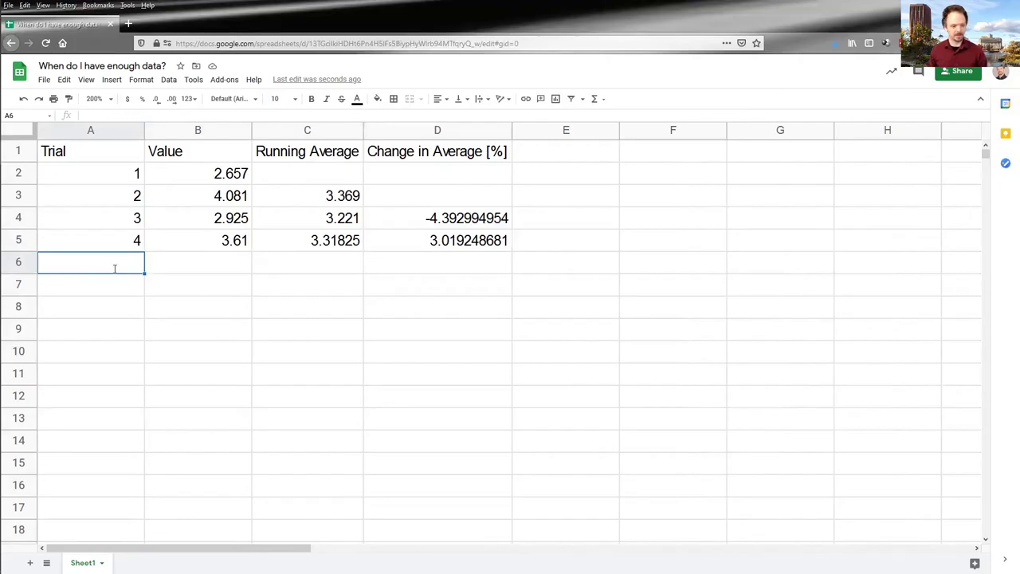
pyautogui.write('5')
pyautogui.press('Tab')
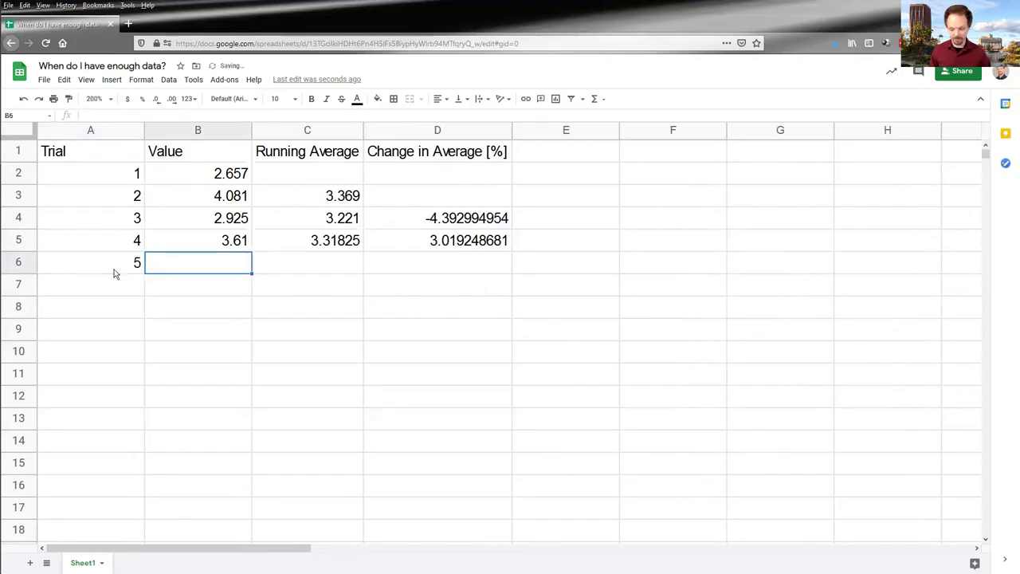
pyautogui.write('2.')
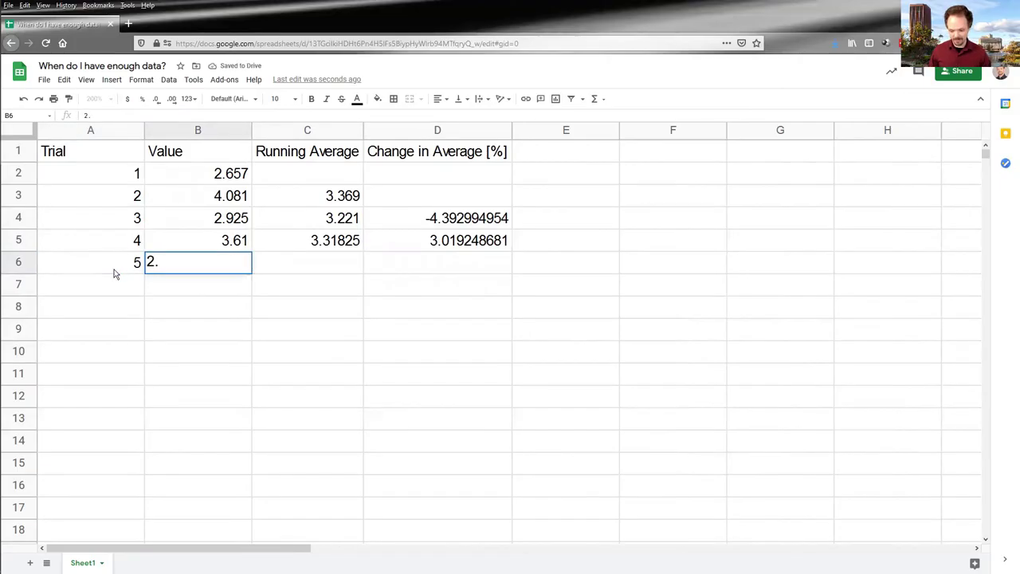
pyautogui.write('6')
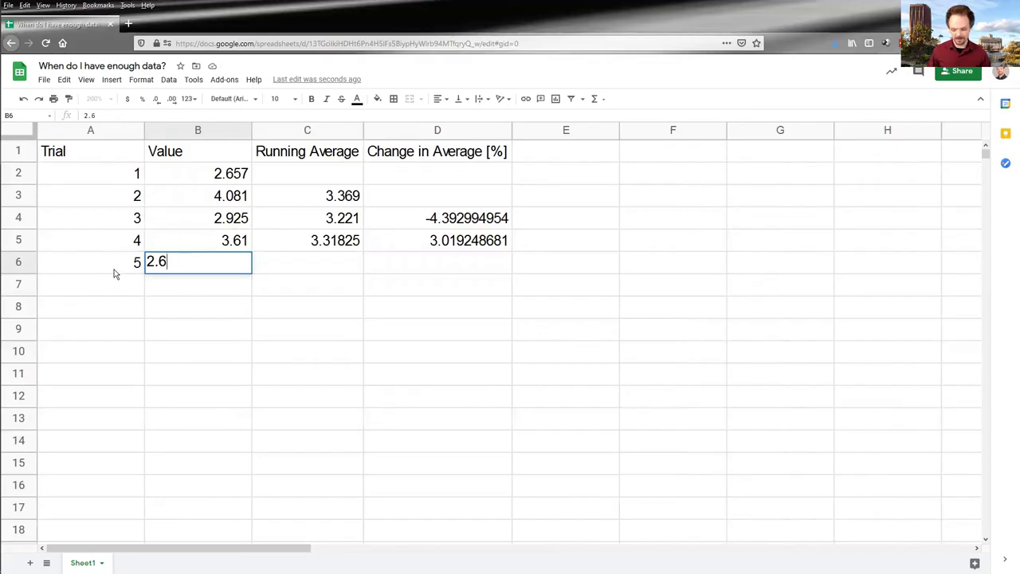
pyautogui.write('56')
pyautogui.press('Return')
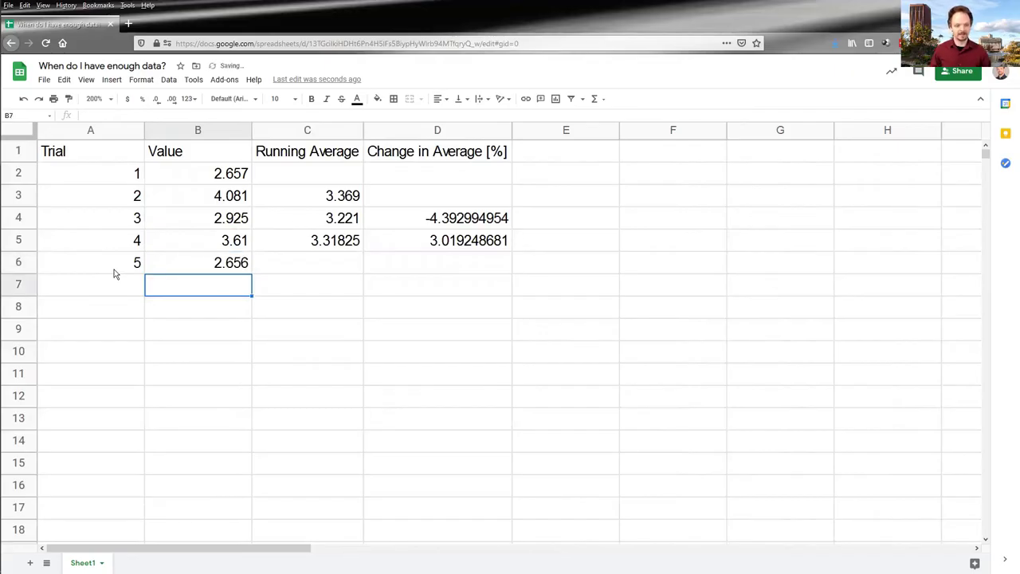
# Copy the C5:D5 formulas into row 6, giving 3.1858 and -3.991561817
pyautogui.press('Up')
pyautogui.press('Right')
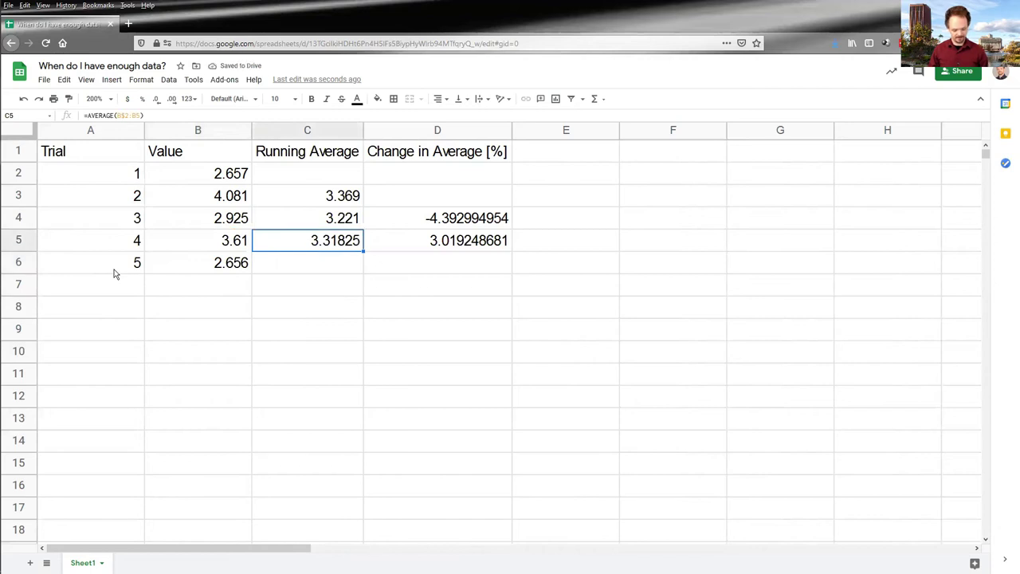
pyautogui.hotkey('shift', 'Right')
pyautogui.hotkey('ctrl', 'c')
pyautogui.press('Down')
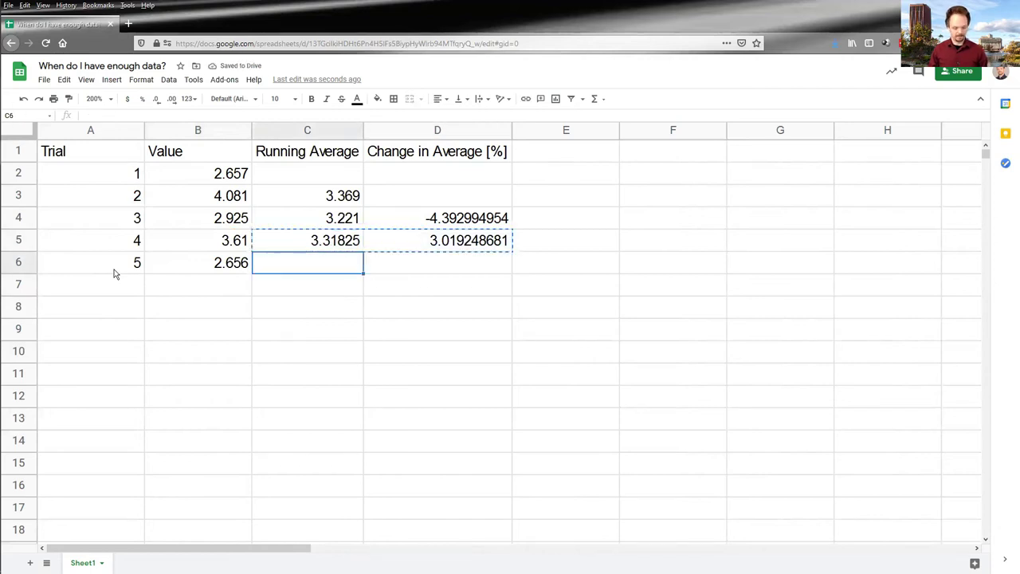
pyautogui.hotkey('ctrl', 'v')
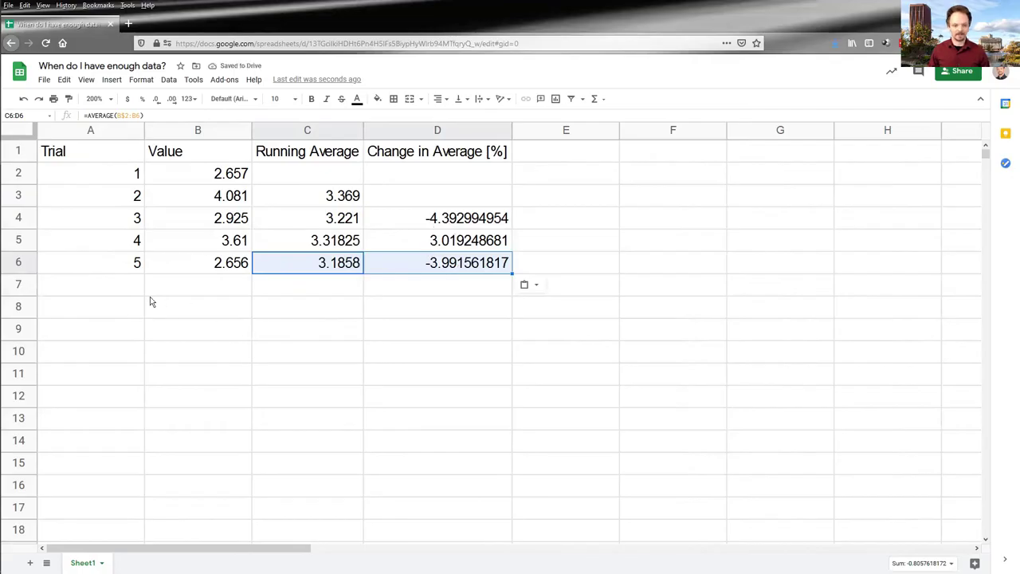
# Record trial 6 with value 2.972 in row 7
pyautogui.click(110, 288)
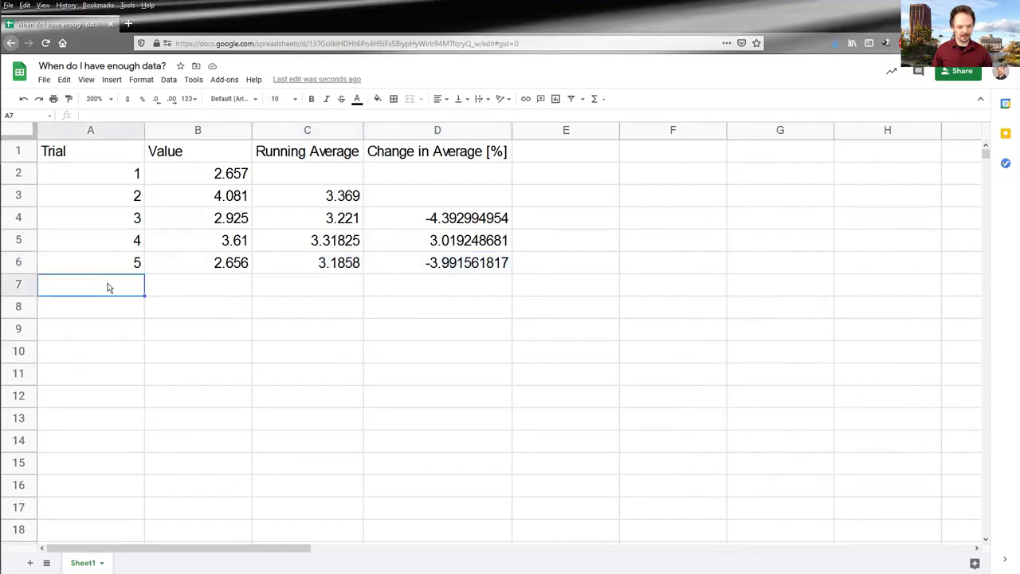
pyautogui.write('6')
pyautogui.press('Tab')
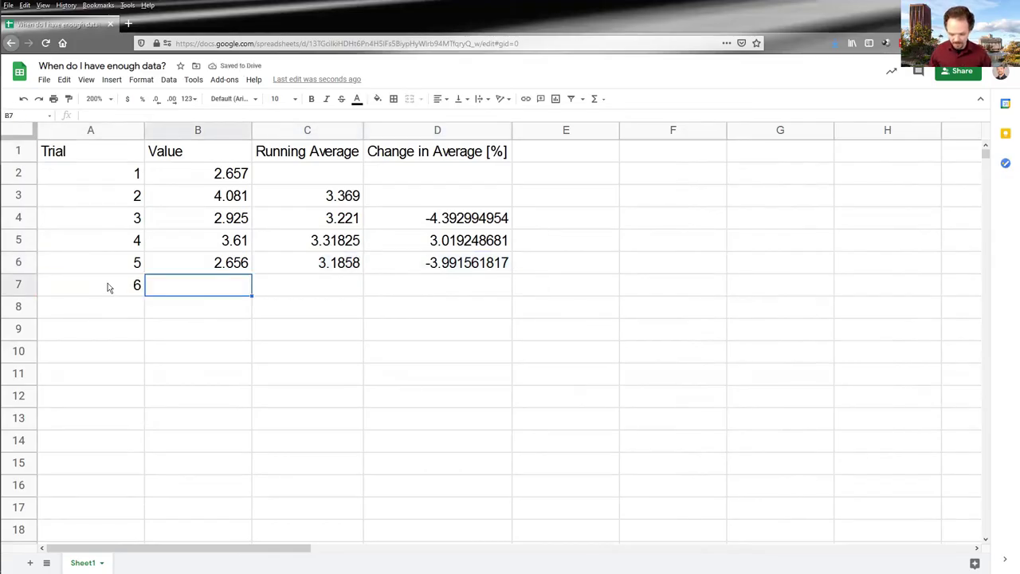
pyautogui.write('2.97')
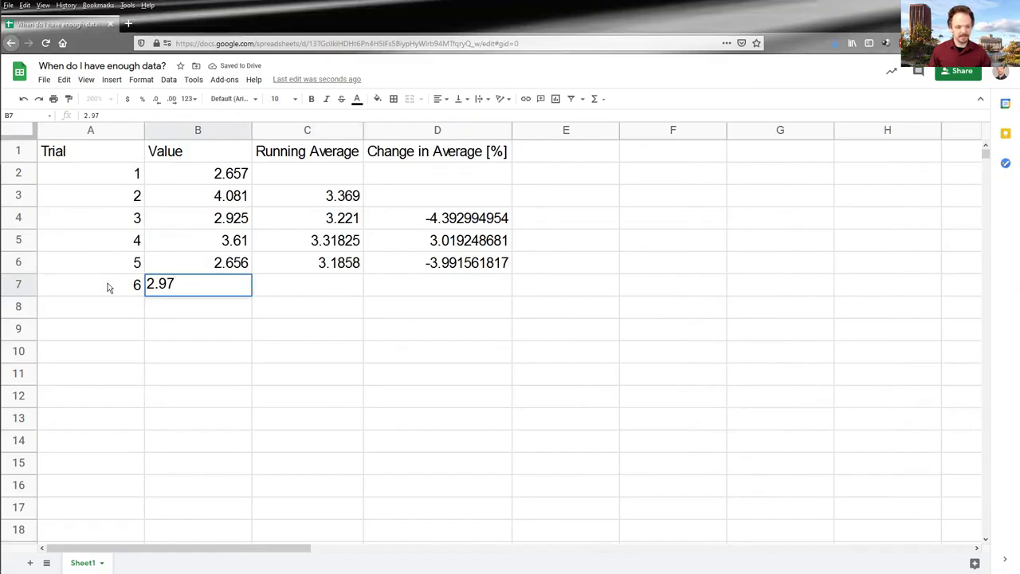
pyautogui.write('2')
pyautogui.press('Tab')
# Copy the C6:D6 formulas into row 7 and compare the row 6 and row 7 formulas
pyautogui.press('Up')
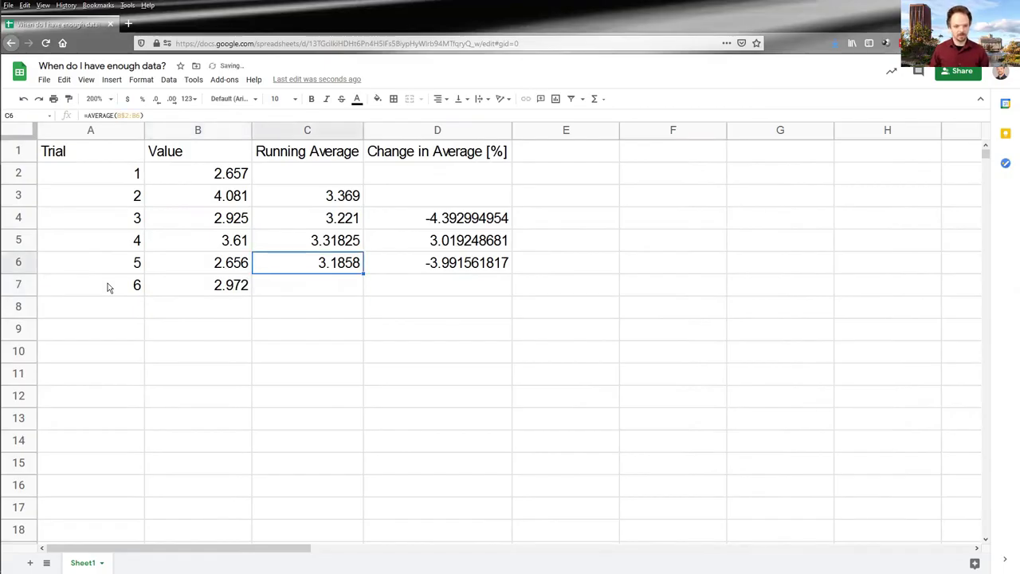
pyautogui.hotkey('shift', 'Right')
pyautogui.hotkey('ctrl', 'c')
pyautogui.press('Down')
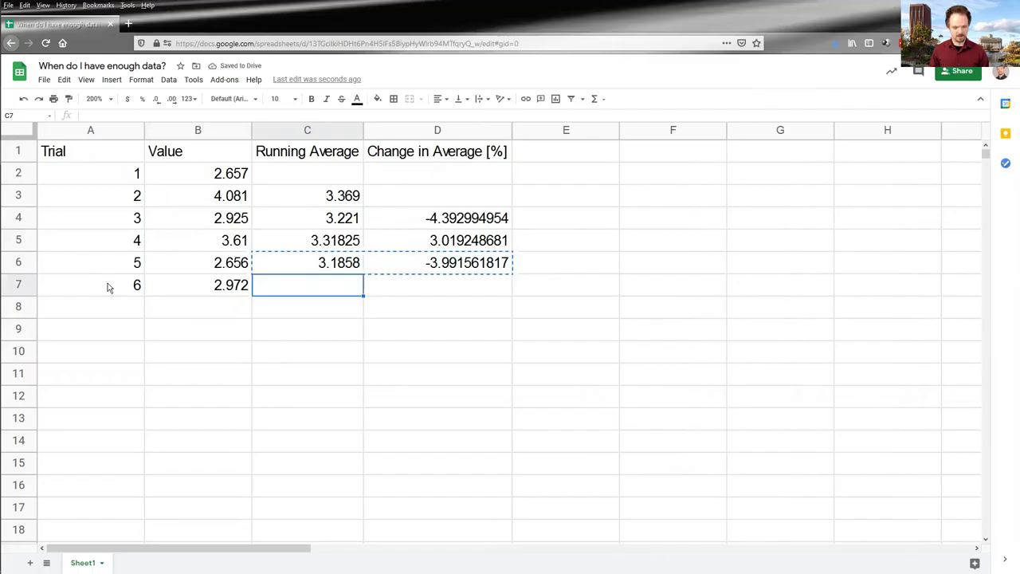
pyautogui.hotkey('ctrl', 'v')
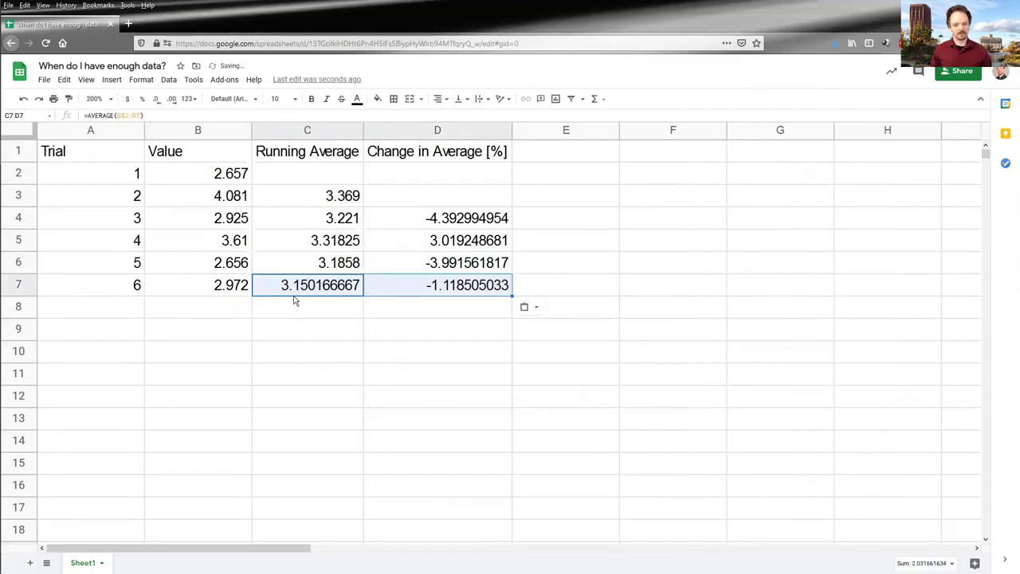
pyautogui.click(412, 291)
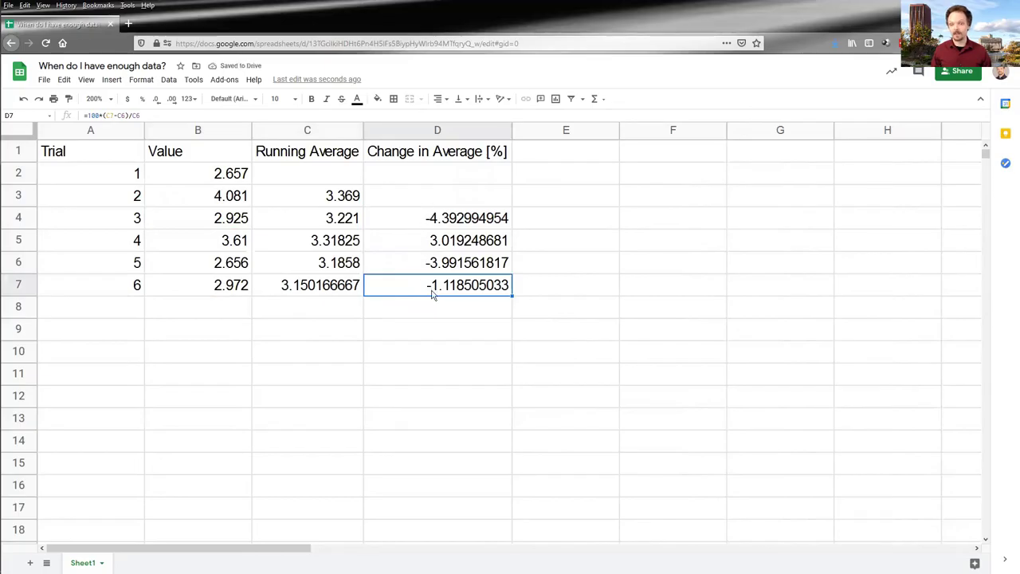
pyautogui.click(323, 263)
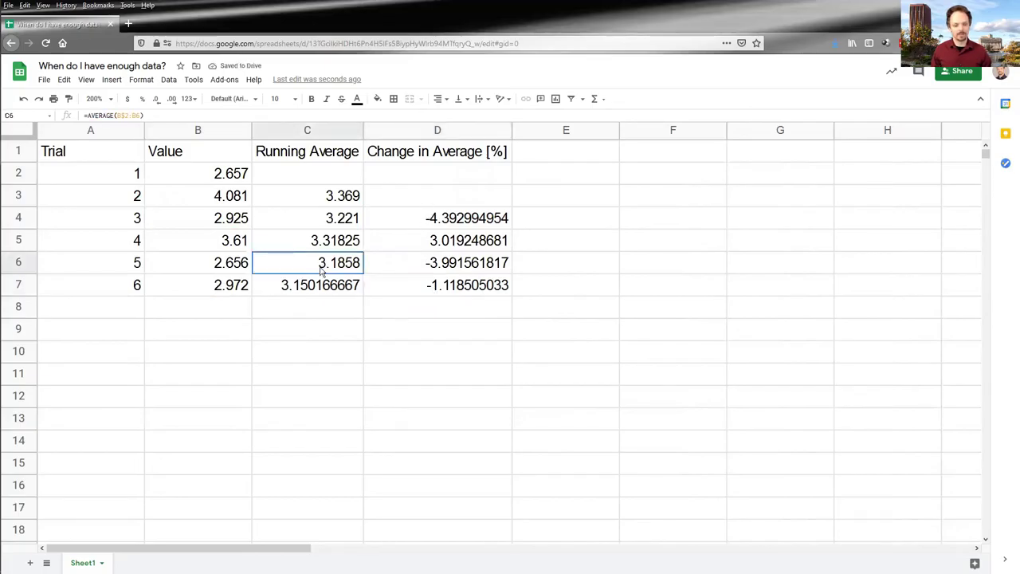
pyautogui.click(319, 292)
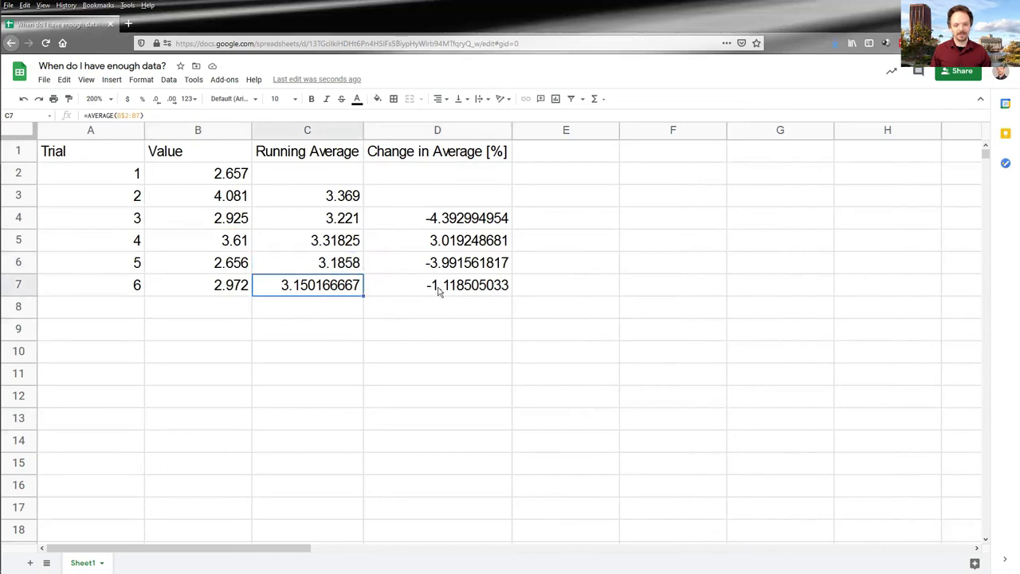
# Enter trial 7 with value 3.798 and paste the average and change formulas into row 8
pyautogui.click(117, 311)
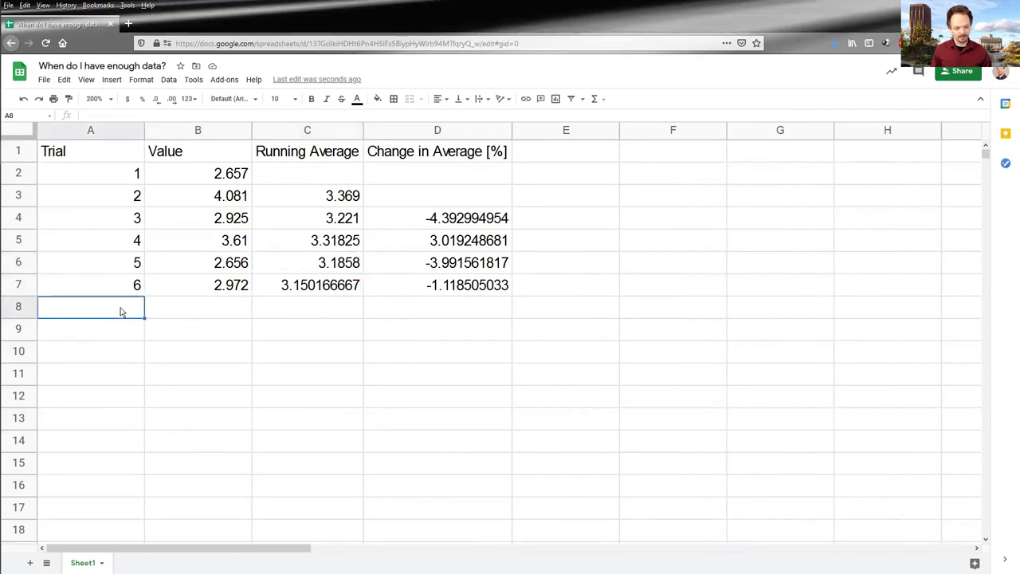
pyautogui.write('7')
pyautogui.press('Tab')
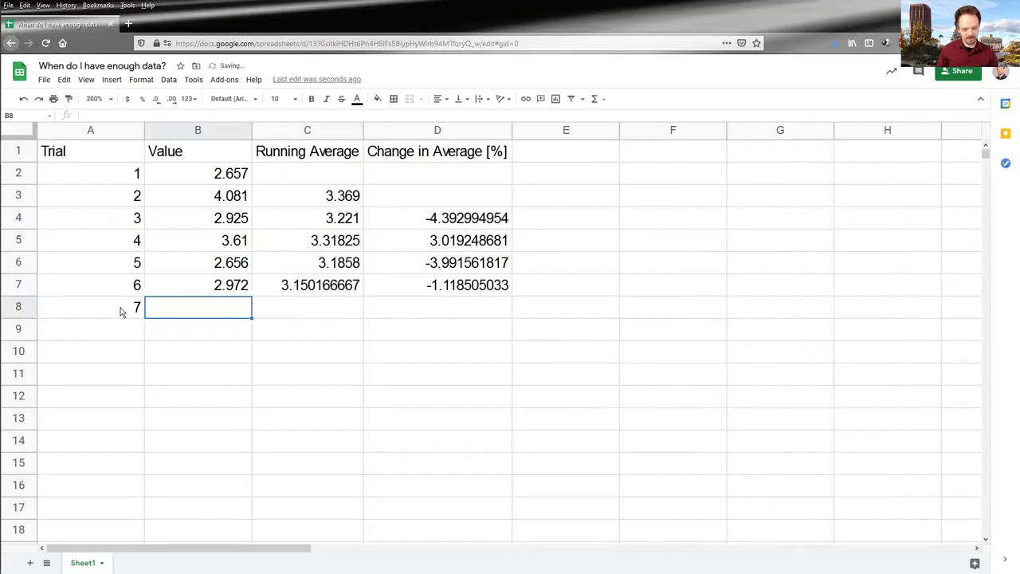
pyautogui.write('3')
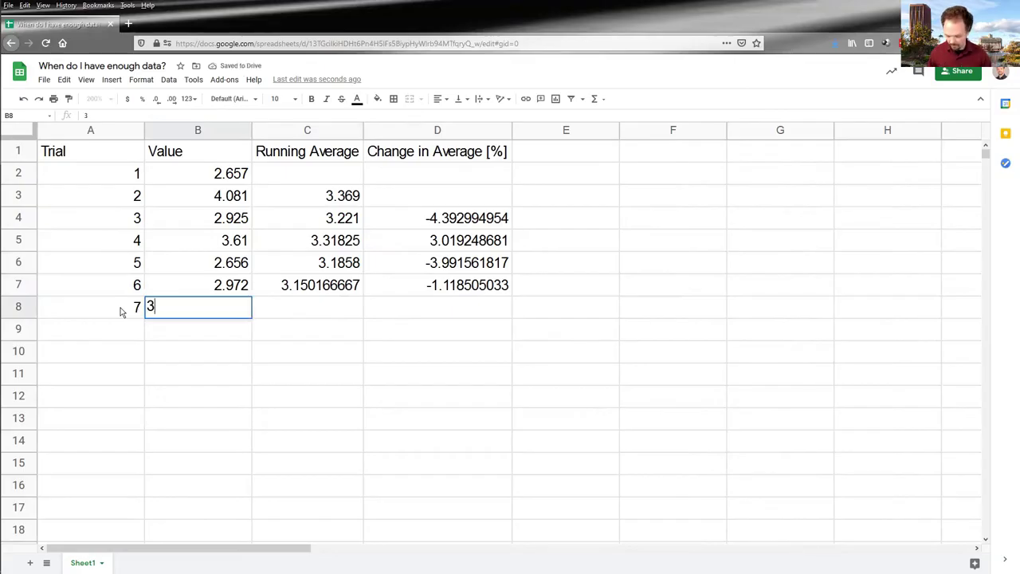
pyautogui.write('.798')
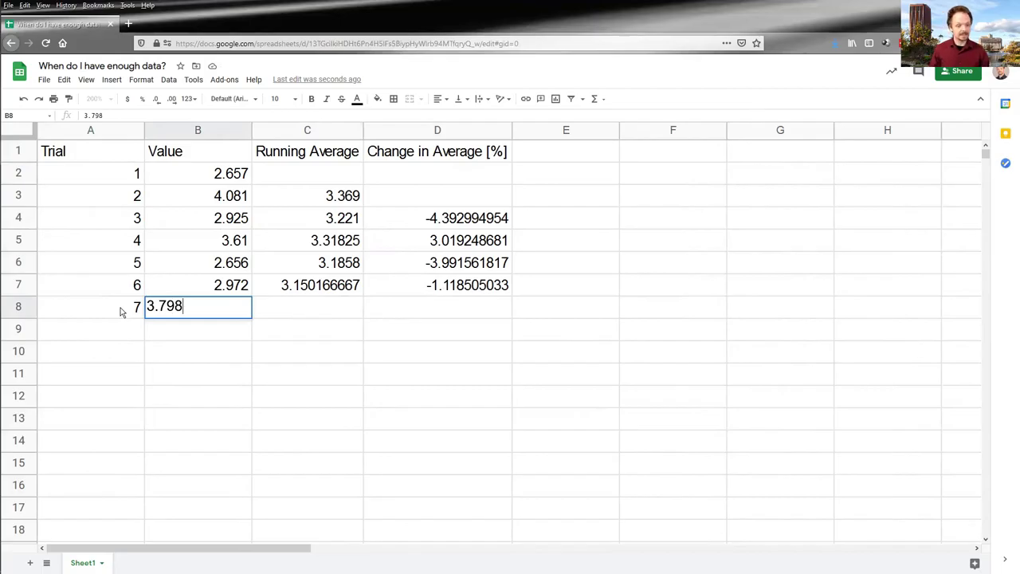
pyautogui.press('Return')
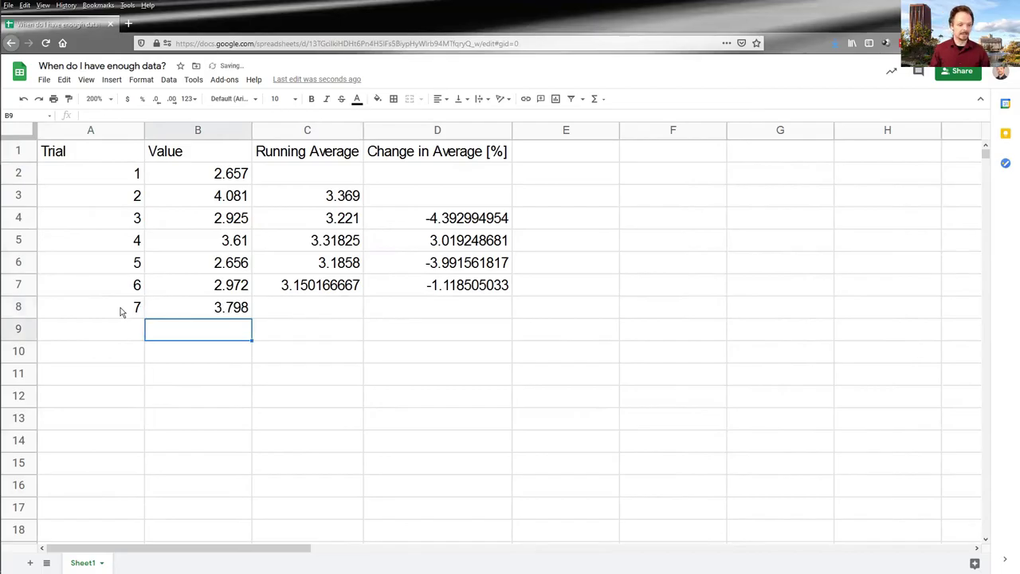
pyautogui.press('Up')
pyautogui.press('Right')
pyautogui.press('Up')
pyautogui.hotkey('shift', 'Right')
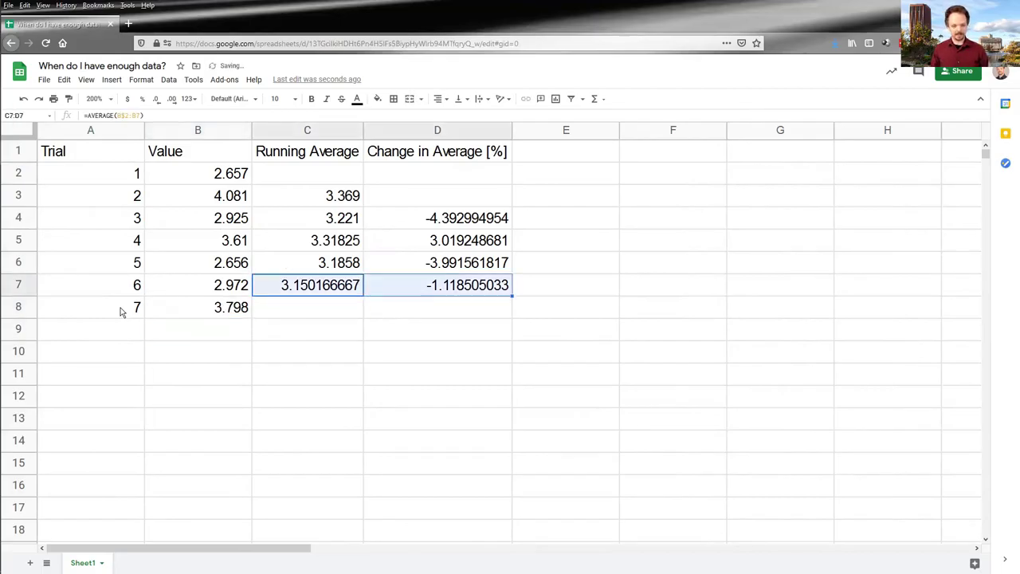
pyautogui.press('Down')
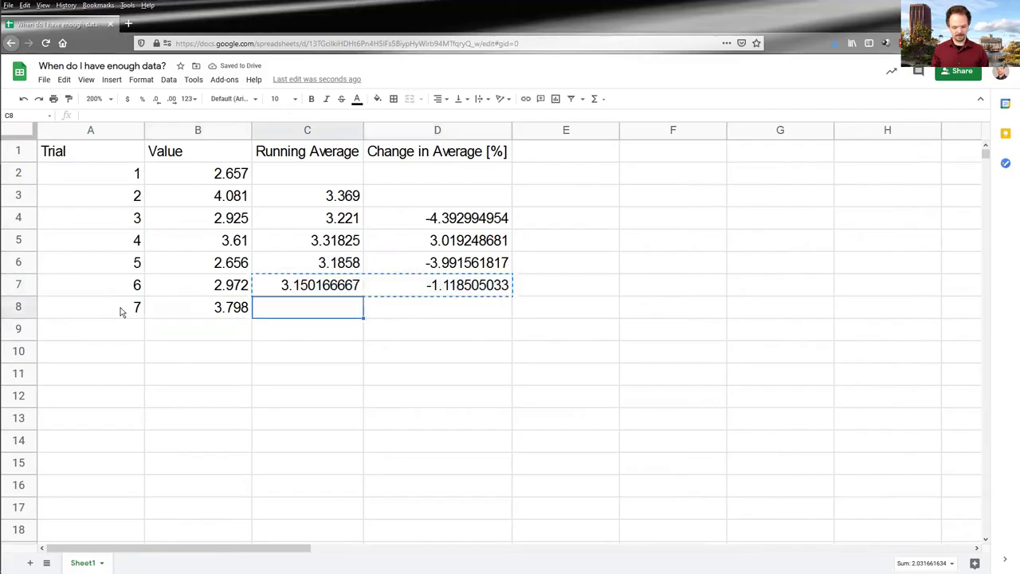
pyautogui.hotkey('ctrl', 'v')
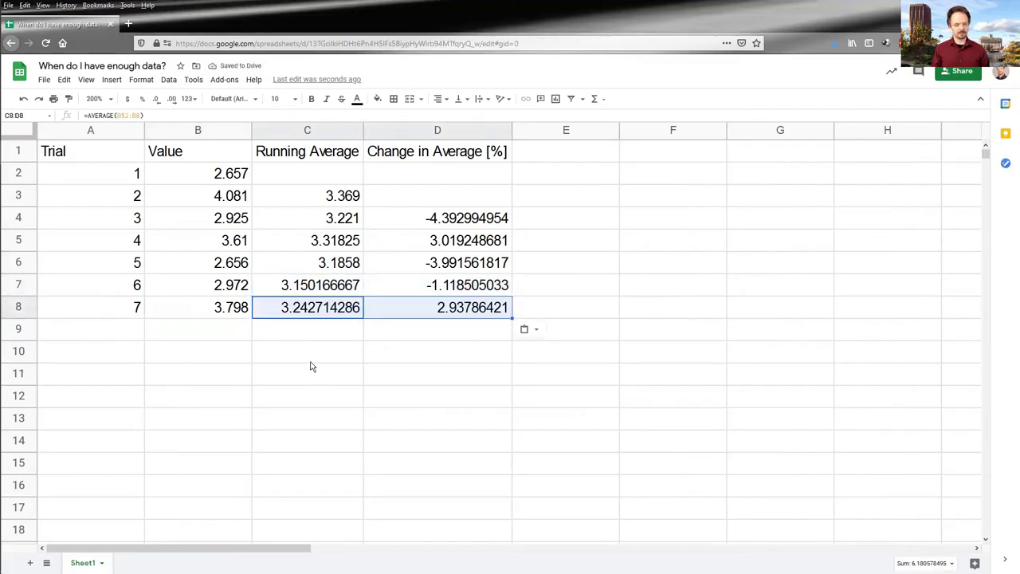
pyautogui.click(312, 365)
# Enter trial 8 with value 4.191 and copy row 8's average and change formulas into row 9
pyautogui.click(114, 329)
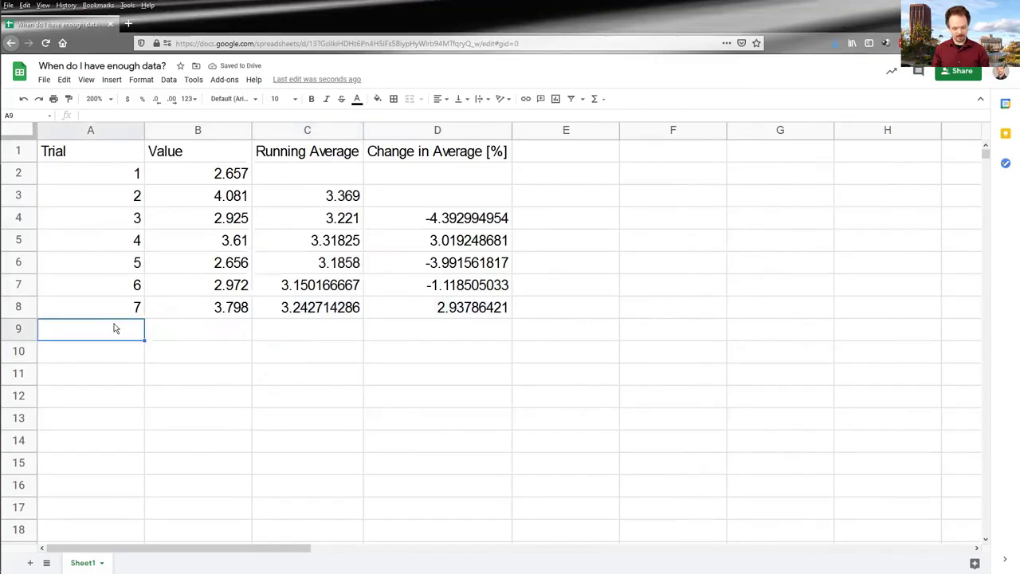
pyautogui.write('8')
pyautogui.press('Return')
pyautogui.click(114, 329)
pyautogui.press('Right')
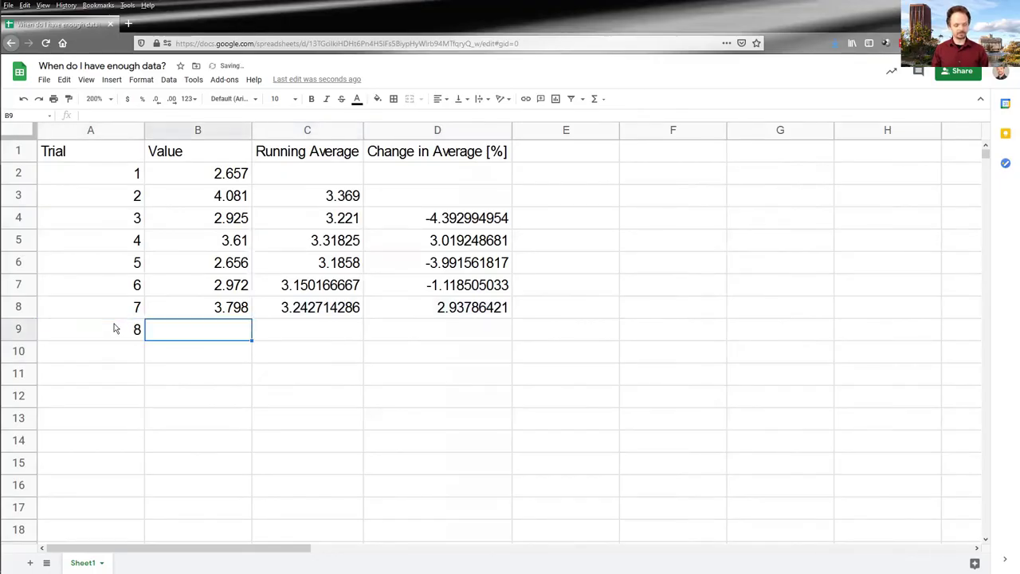
pyautogui.write('4')
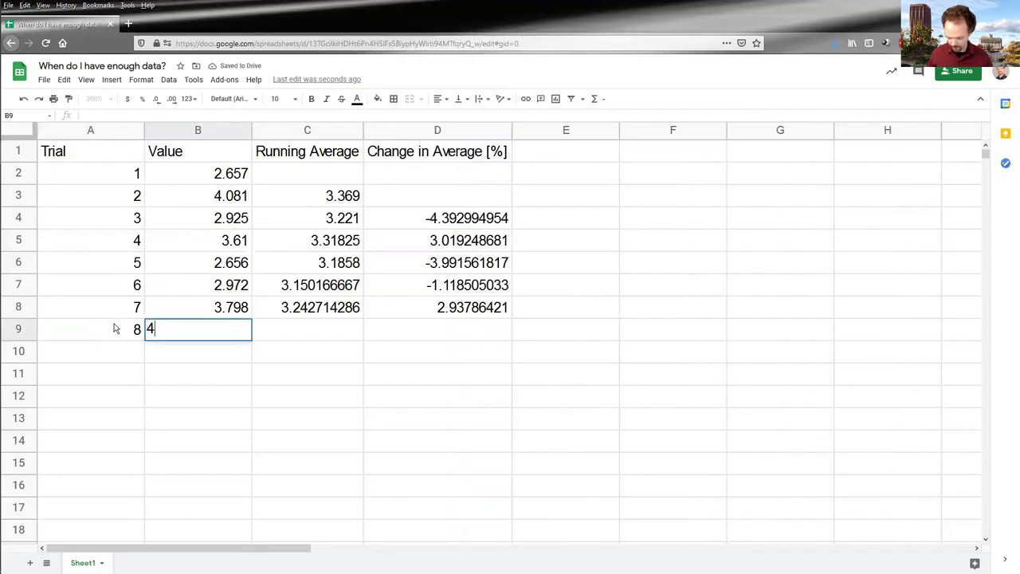
pyautogui.write('.191')
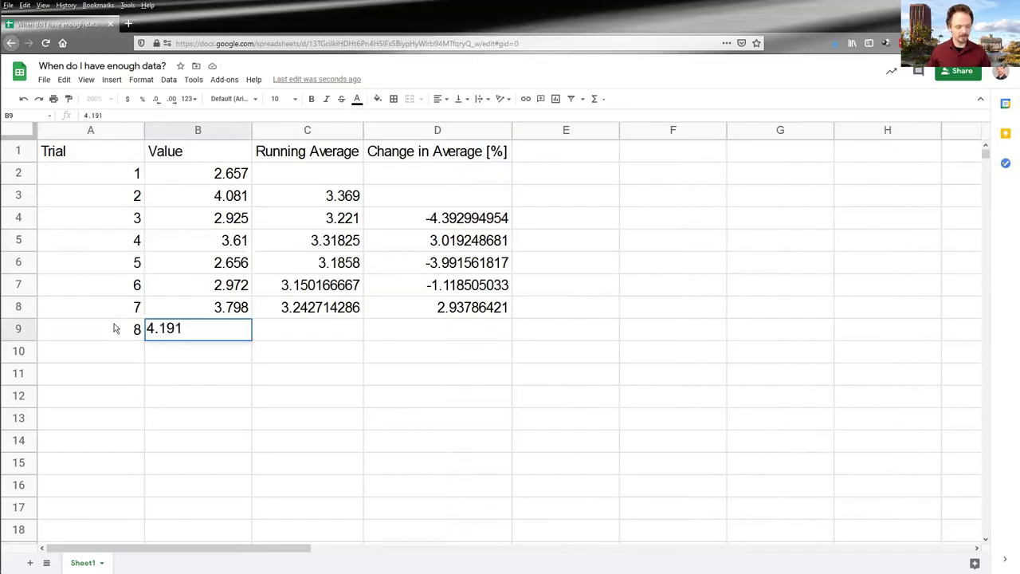
pyautogui.press('Return')
pyautogui.press('Up')
pyautogui.press('Up')
pyautogui.press('Right')
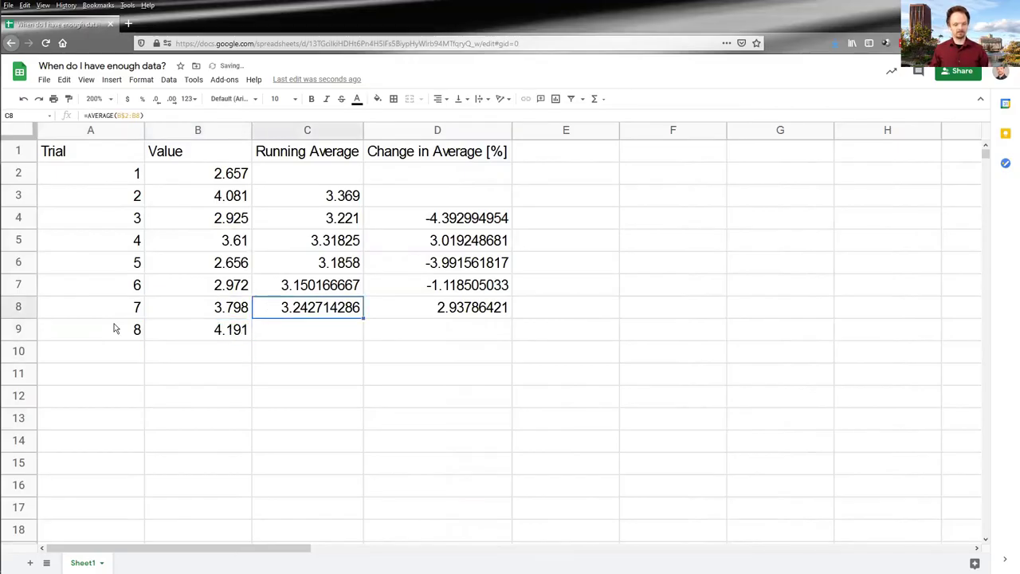
pyautogui.hotkey('shift', 'Right')
pyautogui.hotkey('ctrl', 'c')
pyautogui.press('Down')
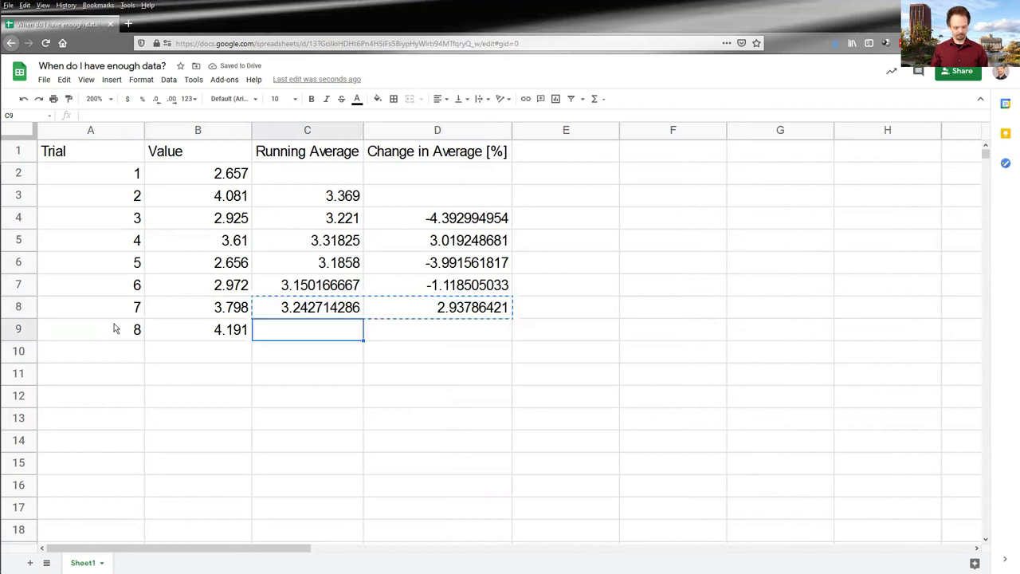
pyautogui.hotkey('ctrl', 'v')
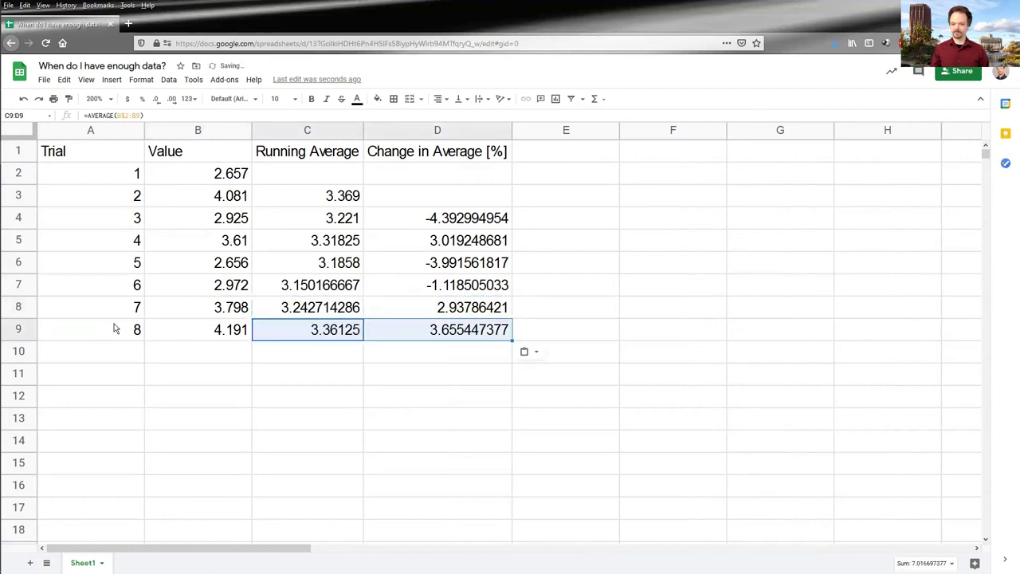
pyautogui.hotkey('shift', 'Left')
pyautogui.click(422, 288)
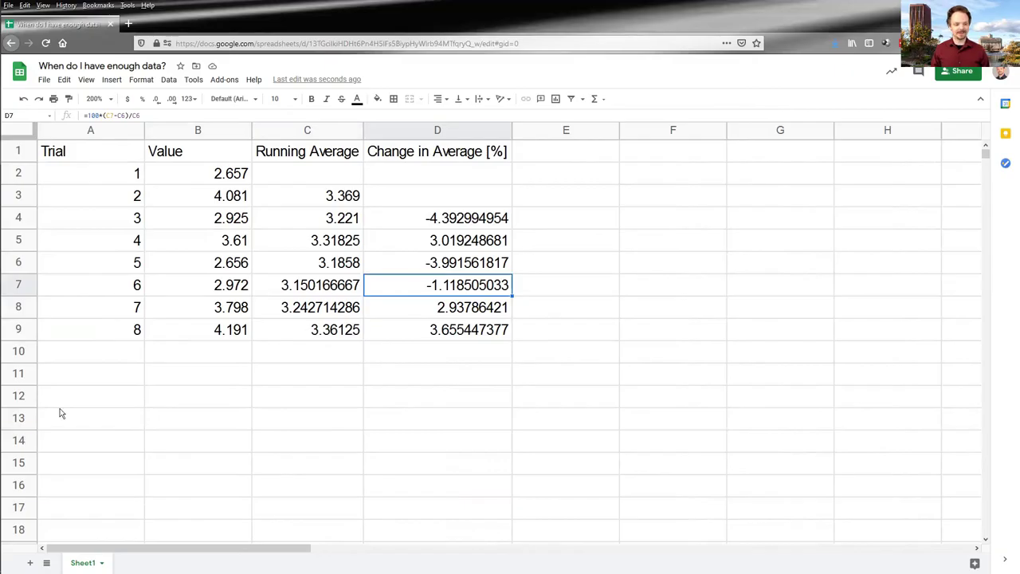
# Enter trial 9 with value 4.212 and copy row 9's average and change formulas into row 10
pyautogui.click(101, 359)
pyautogui.write('9')
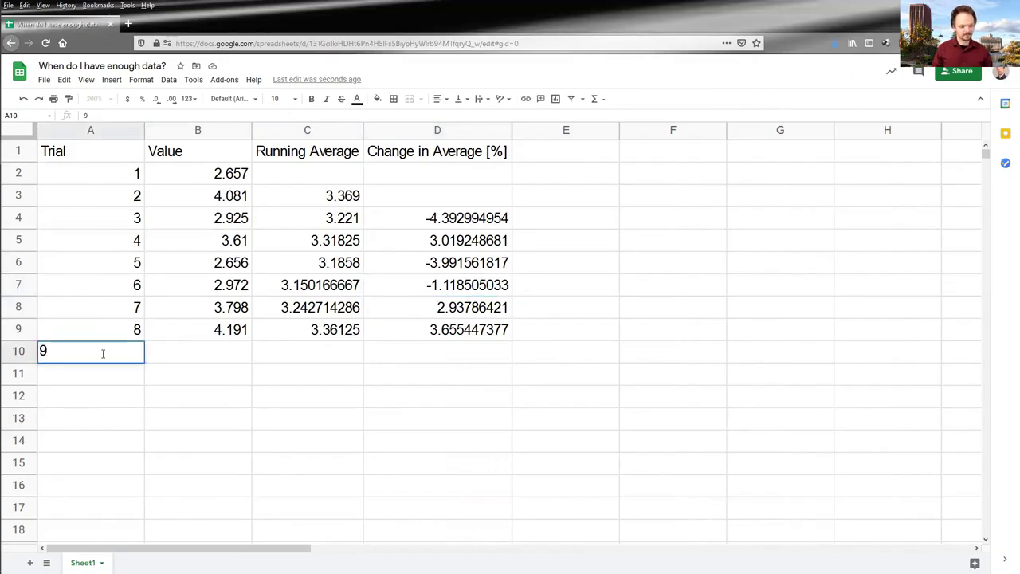
pyautogui.press('Tab')
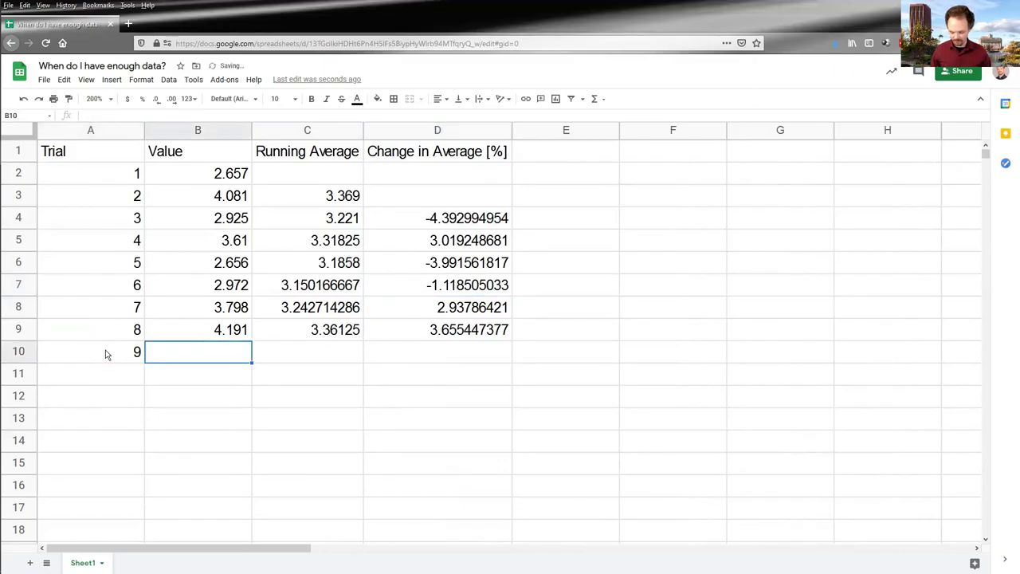
pyautogui.write('4.212')
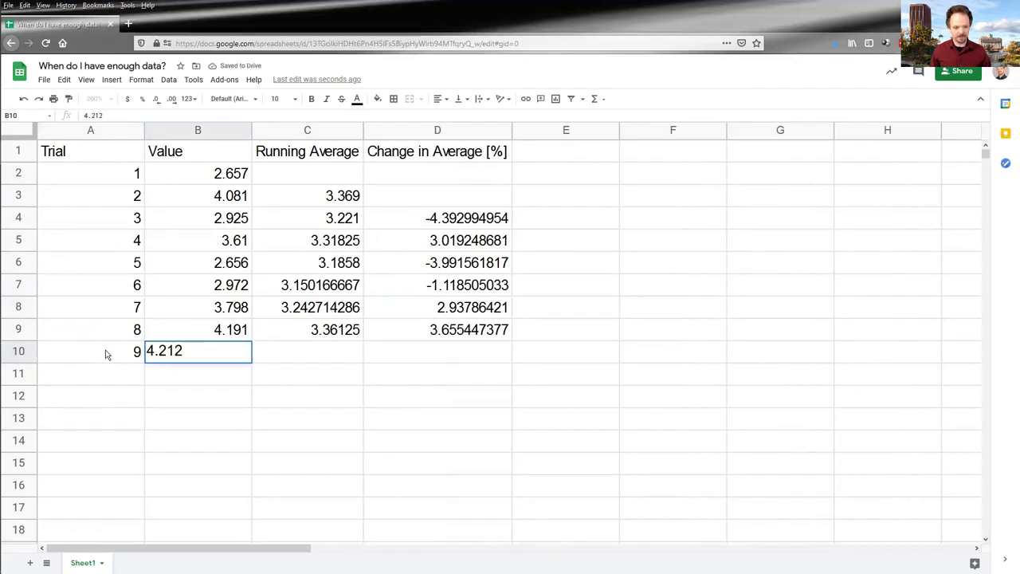
pyautogui.press('Return')
pyautogui.click(325, 332)
pyautogui.hotkey('shift', 'Right')
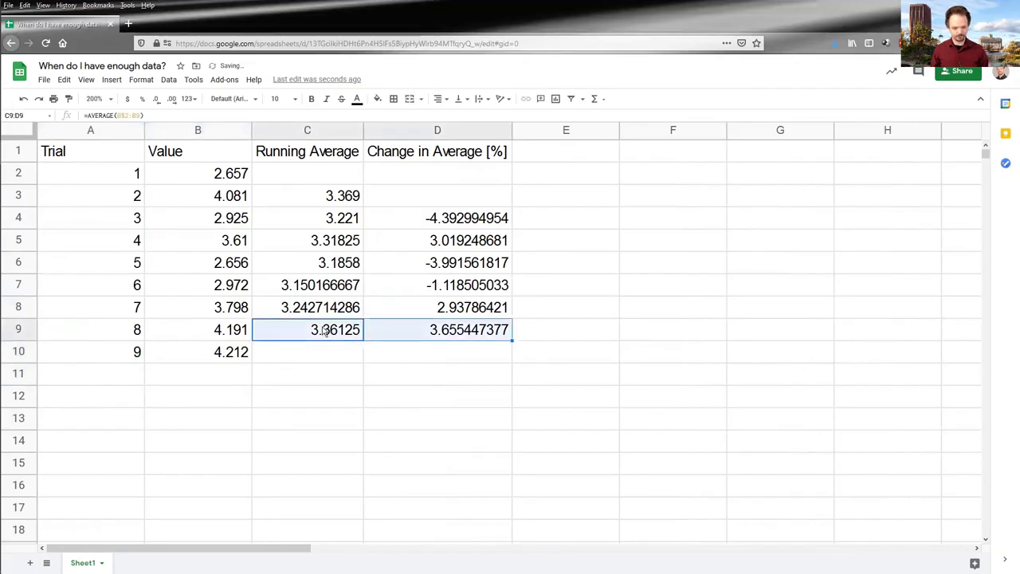
pyautogui.hotkey('ctrl', 'c')
pyautogui.press('Down')
pyautogui.hotkey('shift', 'Right')
pyautogui.hotkey('ctrl', 'v')
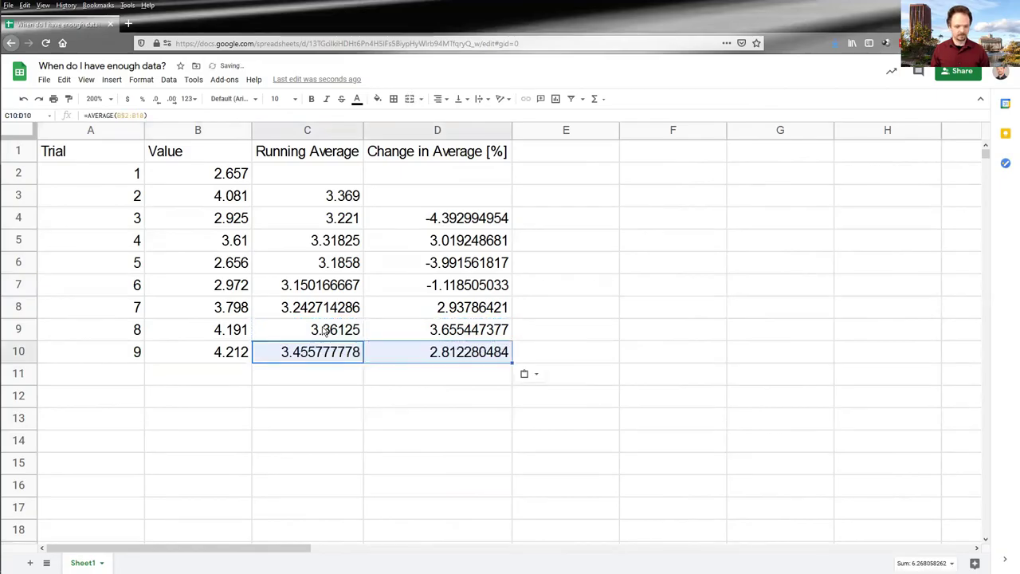
pyautogui.press('Down')
# Enter trial 10 with value 2.81 and copy row 10's average and change formulas into row 11
pyautogui.press('Left')
pyautogui.press('Left')
pyautogui.write('10')
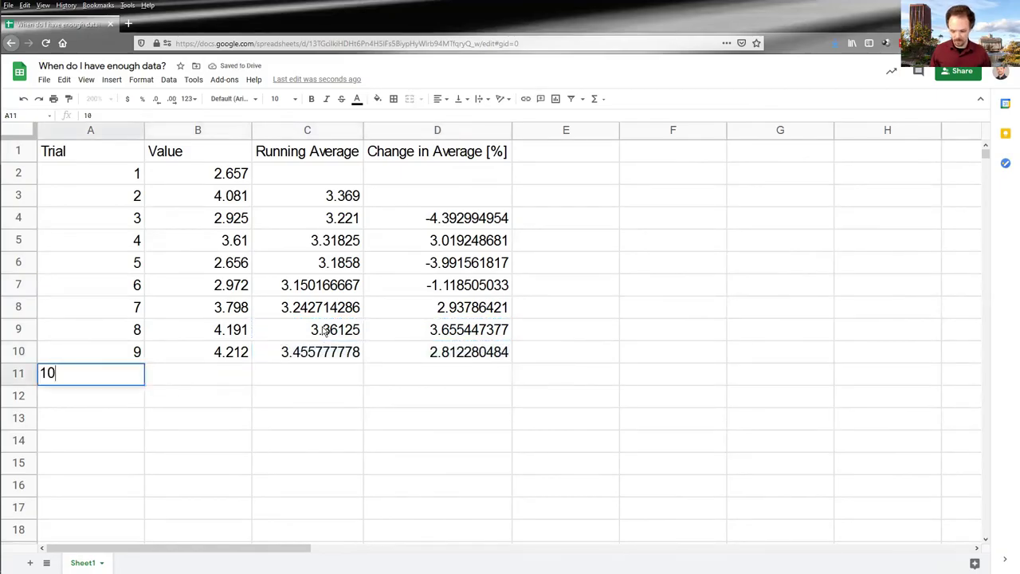
pyautogui.press('Tab')
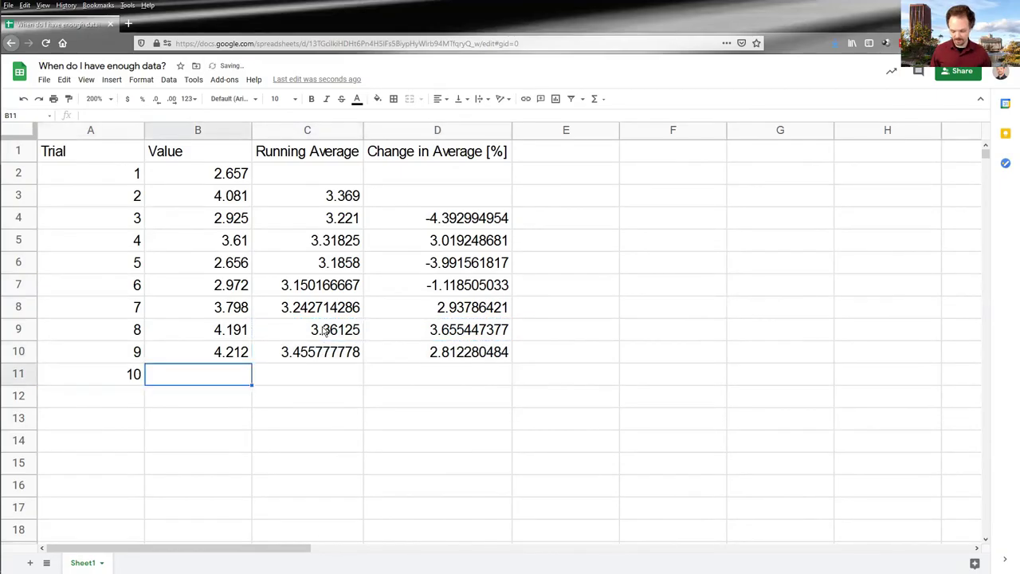
pyautogui.write('2.810')
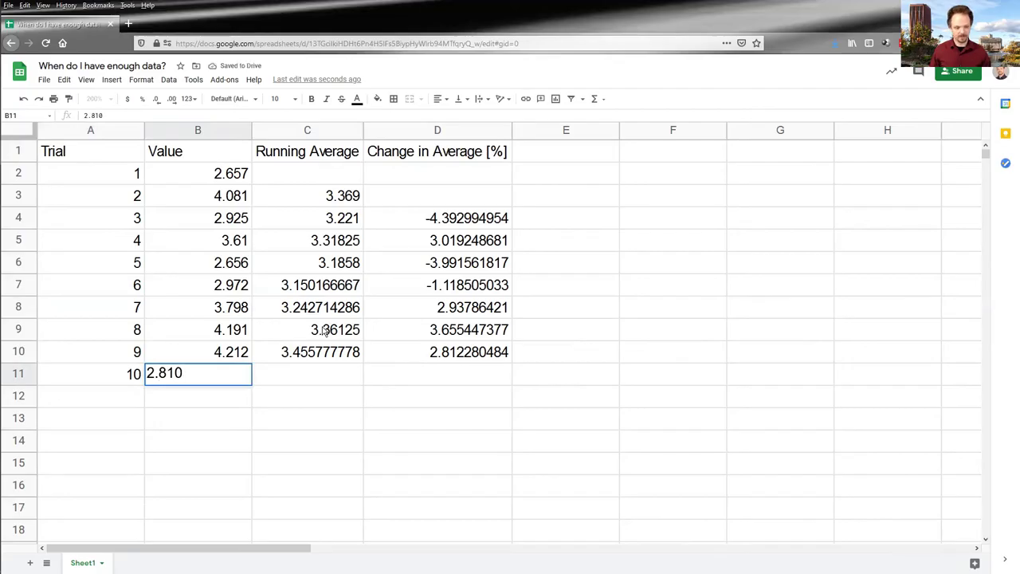
pyautogui.press('Tab')
pyautogui.press('Up')
pyautogui.hotkey('shift', 'Right')
pyautogui.hotkey('ctrl', 'c')
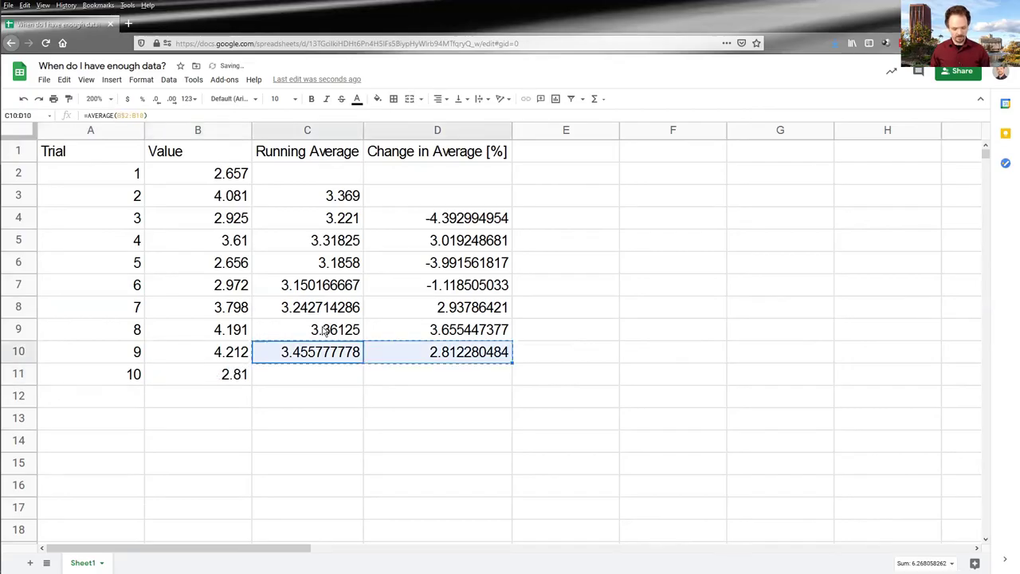
pyautogui.press('Down')
pyautogui.hotkey('ctrl', 'v')
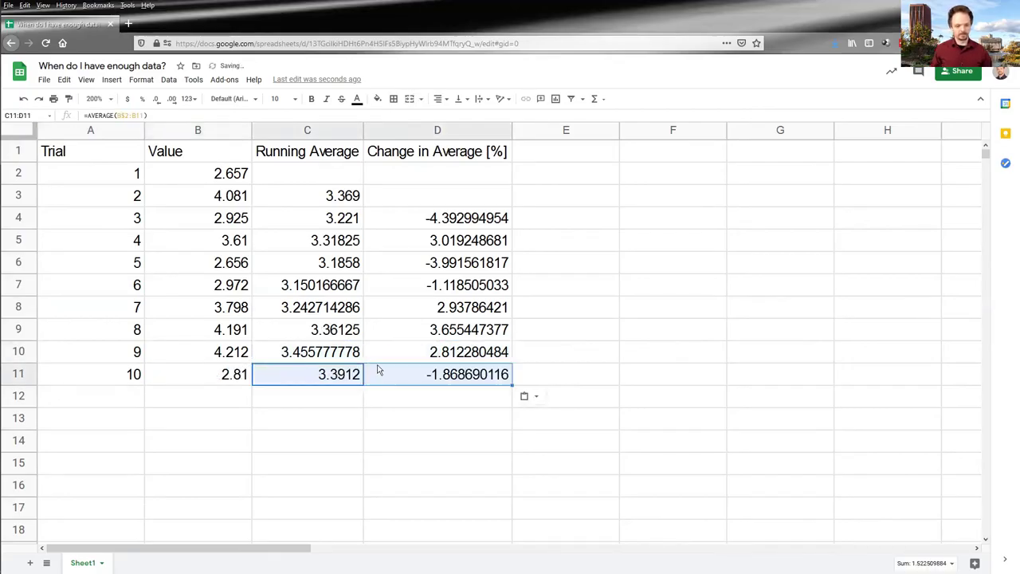
pyautogui.click(87, 391)
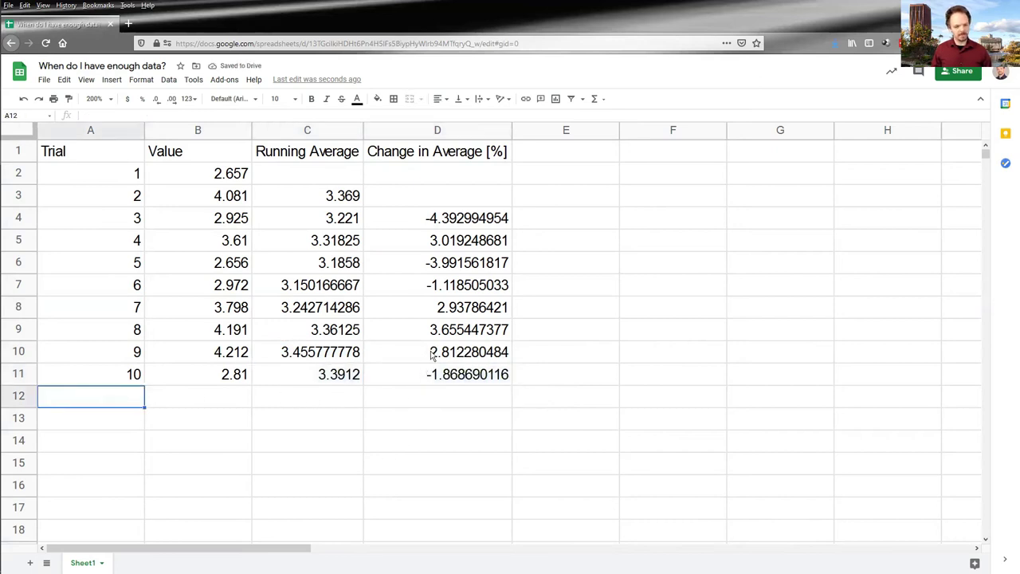
# Enter trial 11 as 3.412 in row 12 and paste the row 11 average and change formulas beside it
pyautogui.write('11')
pyautogui.press('Return')
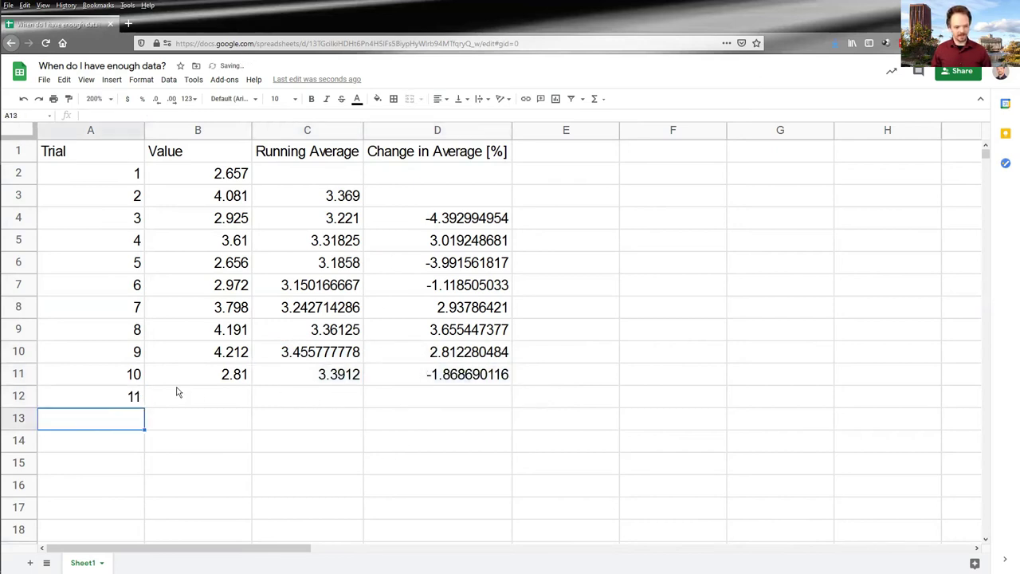
pyautogui.click(176, 390)
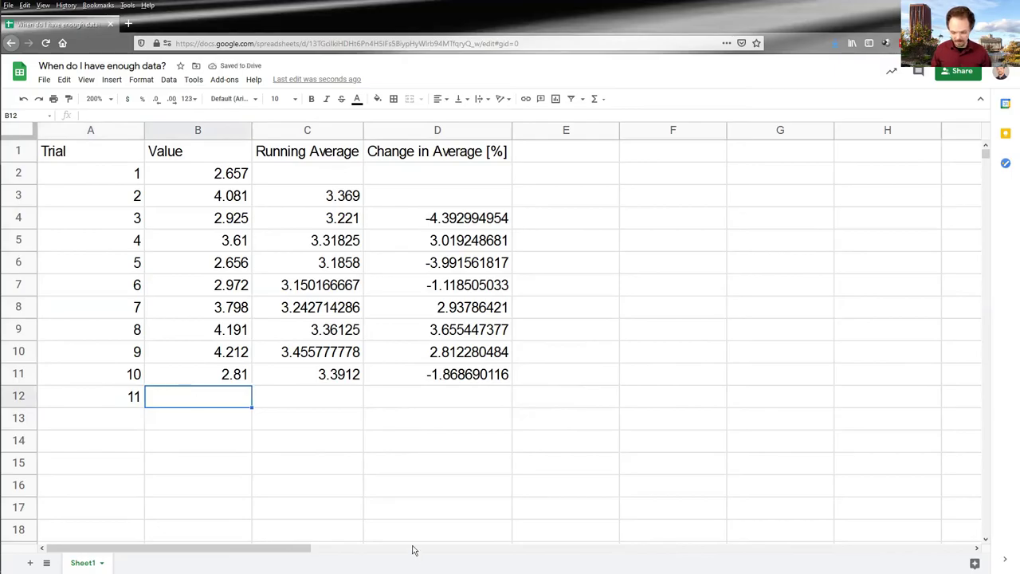
pyautogui.write('3.')
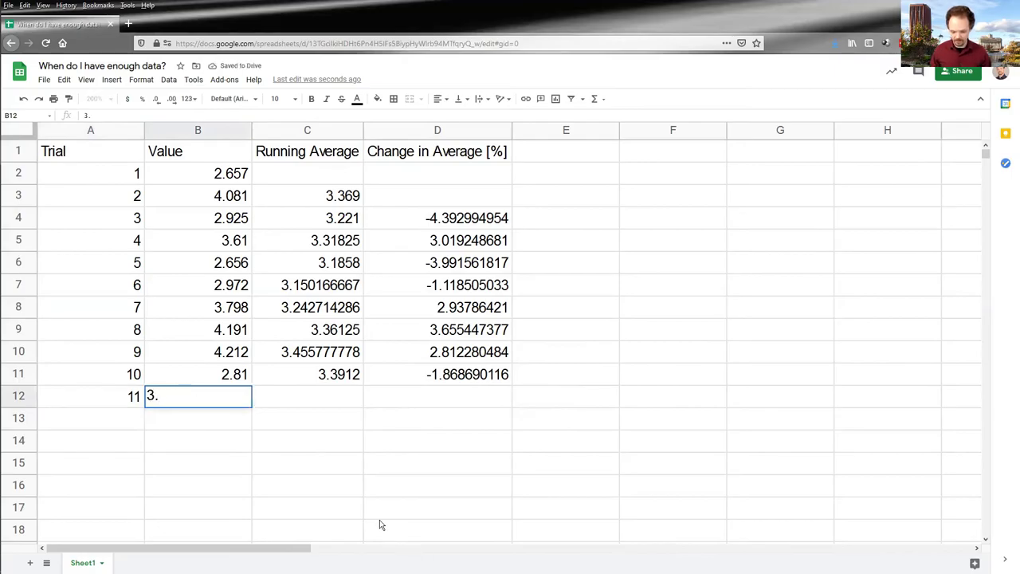
pyautogui.write('412')
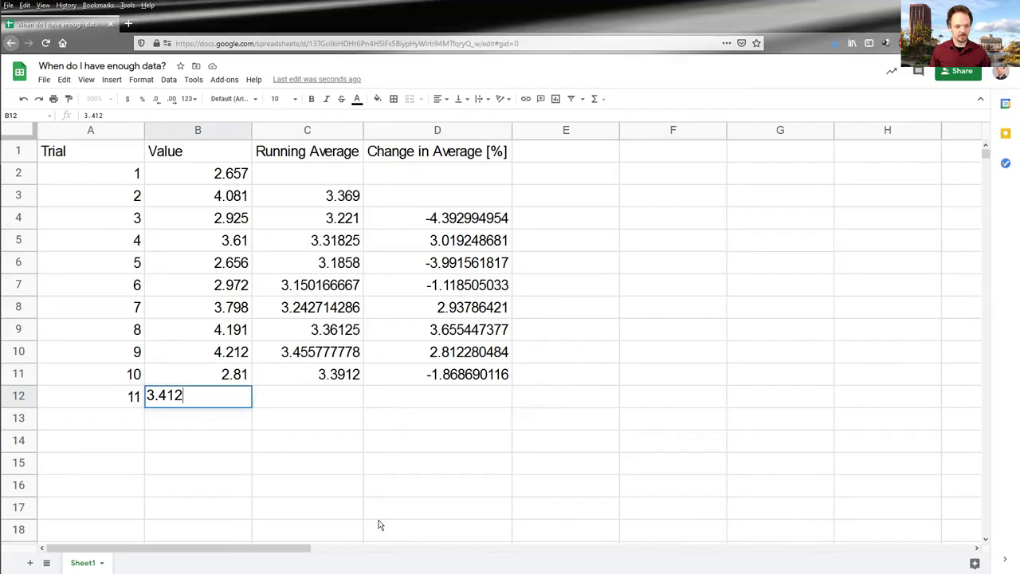
pyautogui.press('Tab')
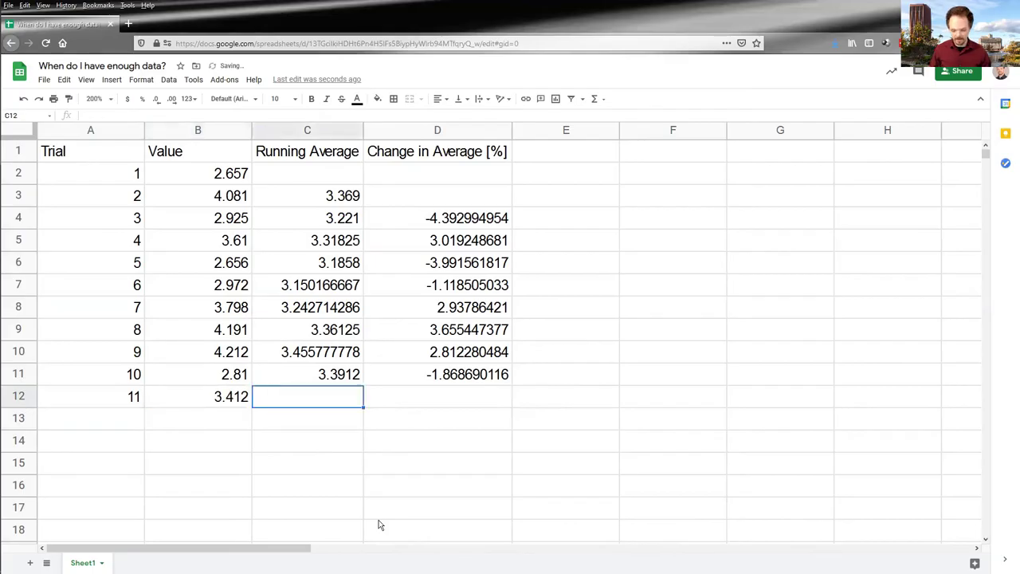
pyautogui.click(322, 381)
pyautogui.hotkey('shift', 'Right')
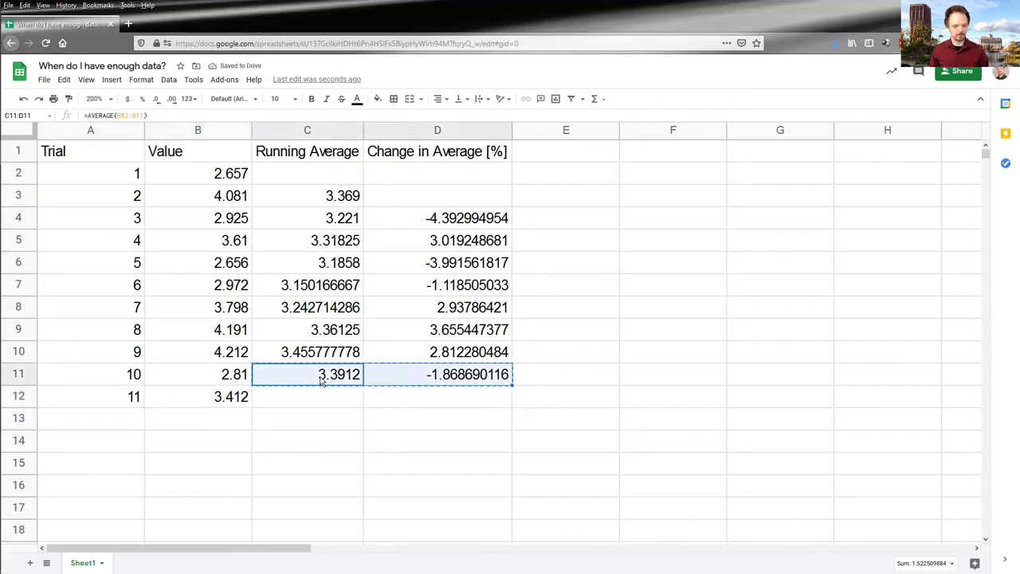
pyautogui.press('Down')
pyautogui.hotkey('ctrl', 'v')
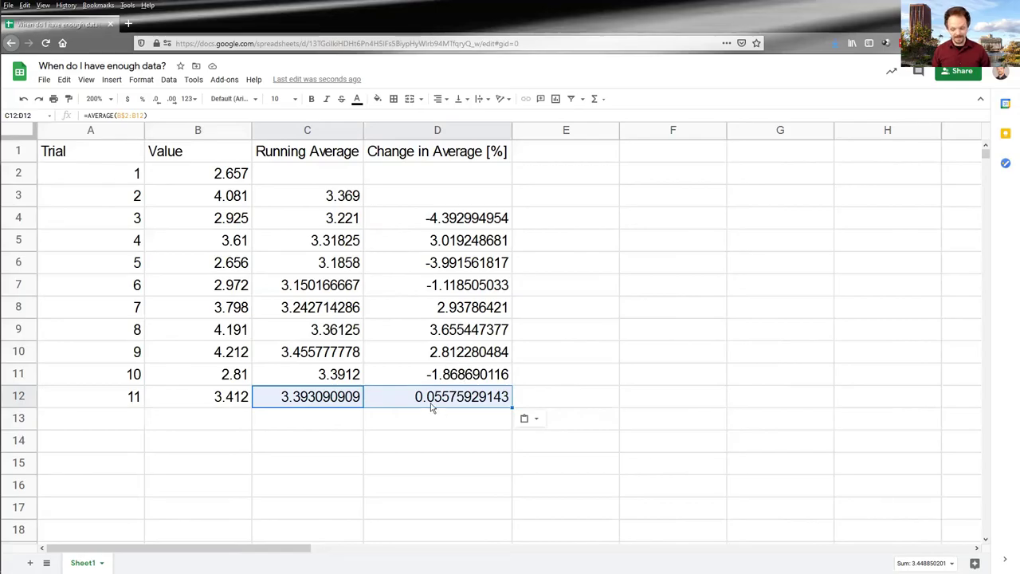
# Enter trial 12 as 3.289 in A13:B13 and copy the row 12 average and change formulas into row 13
pyautogui.click(97, 413)
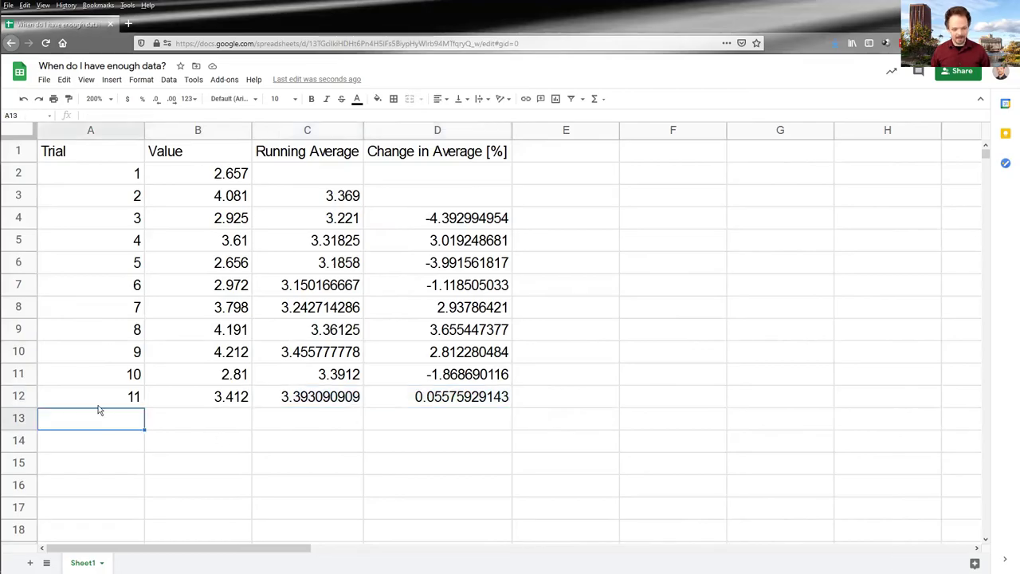
pyautogui.write('12')
pyautogui.press('Tab')
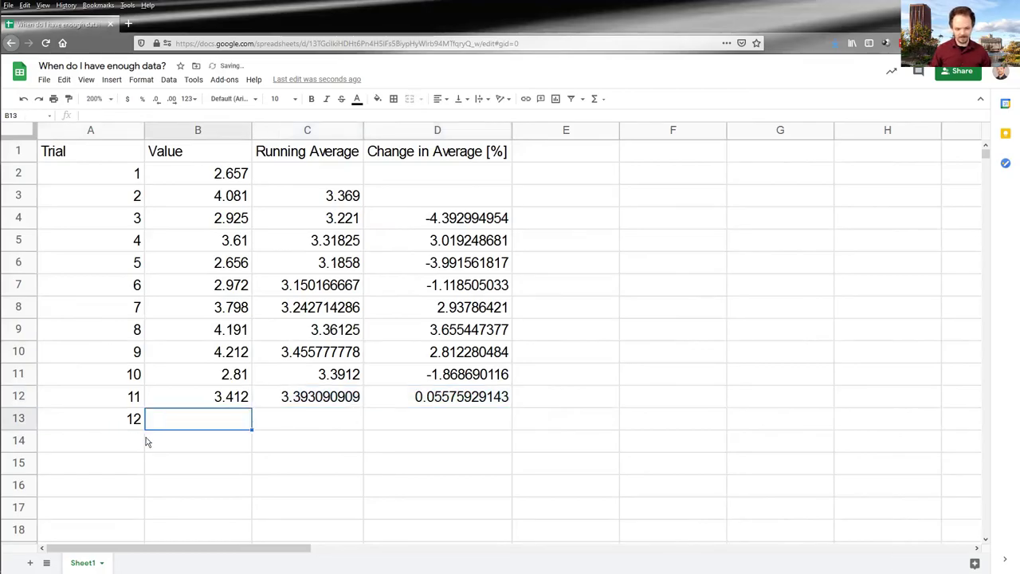
pyautogui.write('3.289')
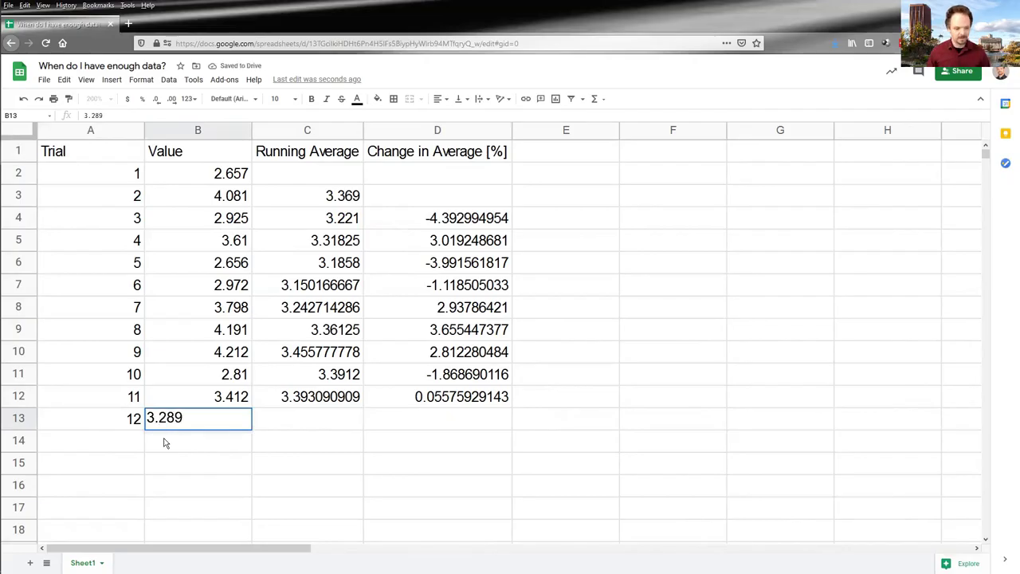
pyautogui.press('Tab')
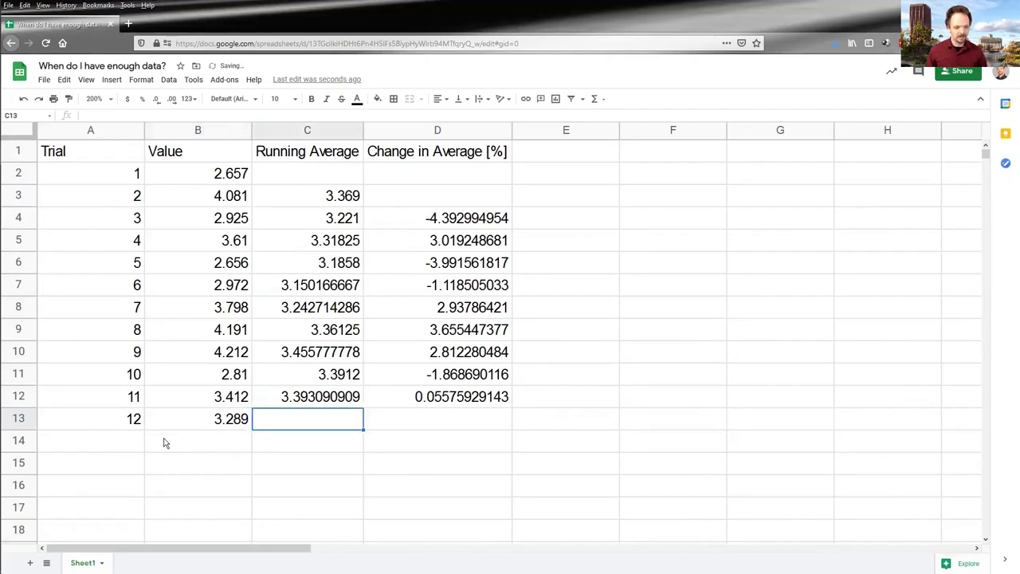
pyautogui.press('Up')
pyautogui.hotkey('shift', 'Right')
pyautogui.hotkey('ctrl', 'c')
pyautogui.press('Down')
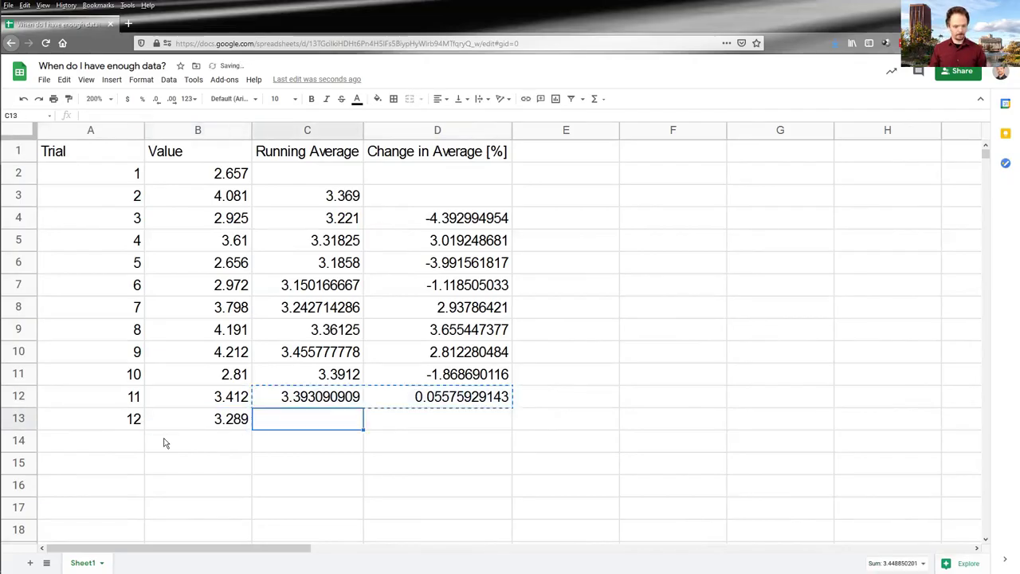
pyautogui.hotkey('ctrl', 'v')
pyautogui.press('Right')
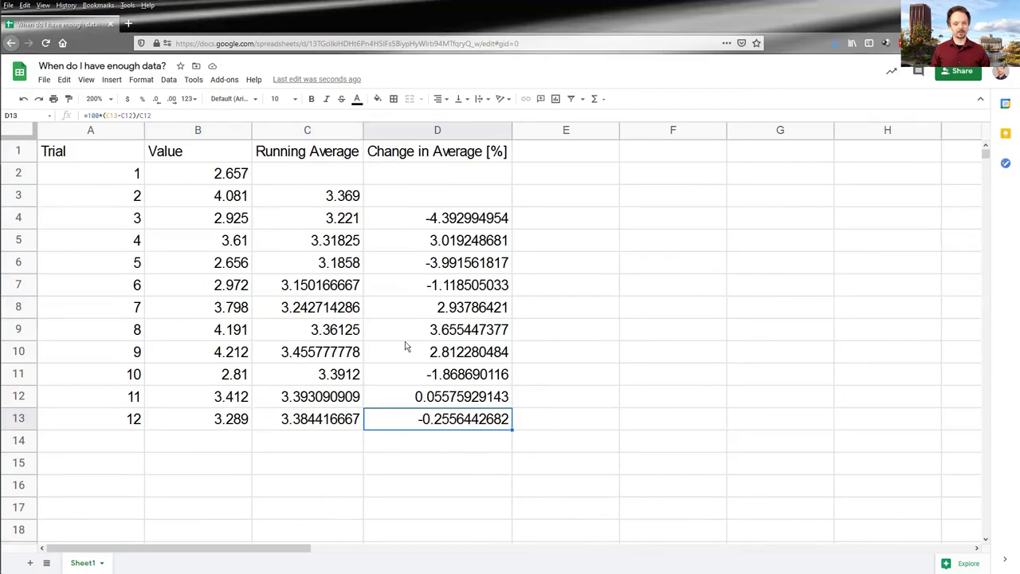
pyautogui.click(235, 117)
pyautogui.press('Escape')
pyautogui.press('Left')
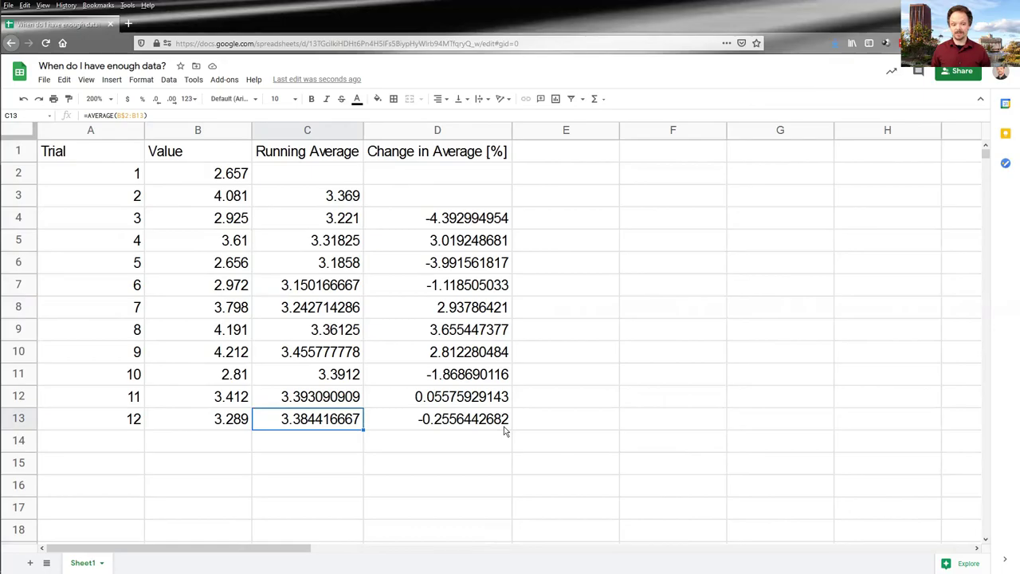
pyautogui.click(456, 404)
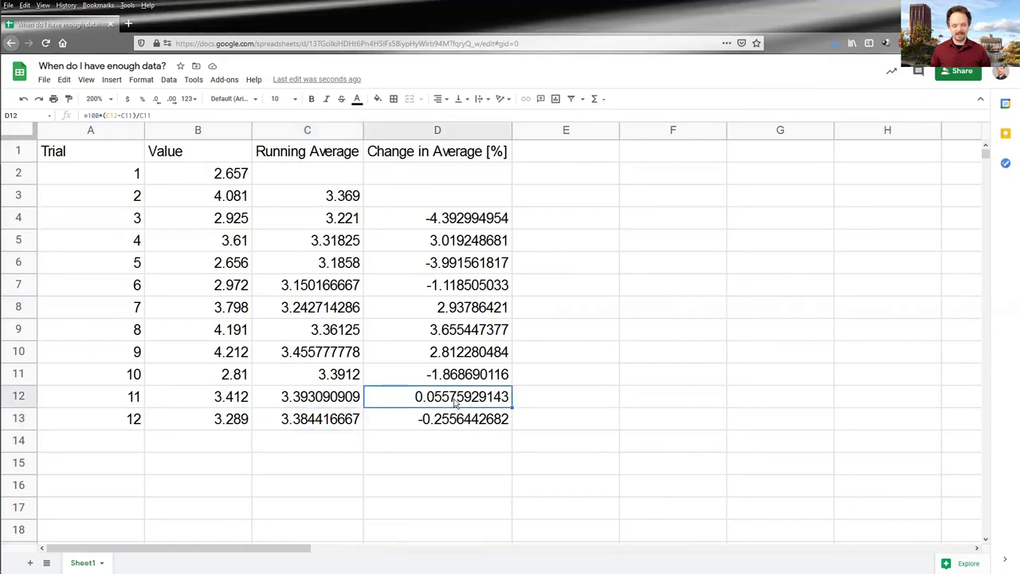
pyautogui.press('Down')
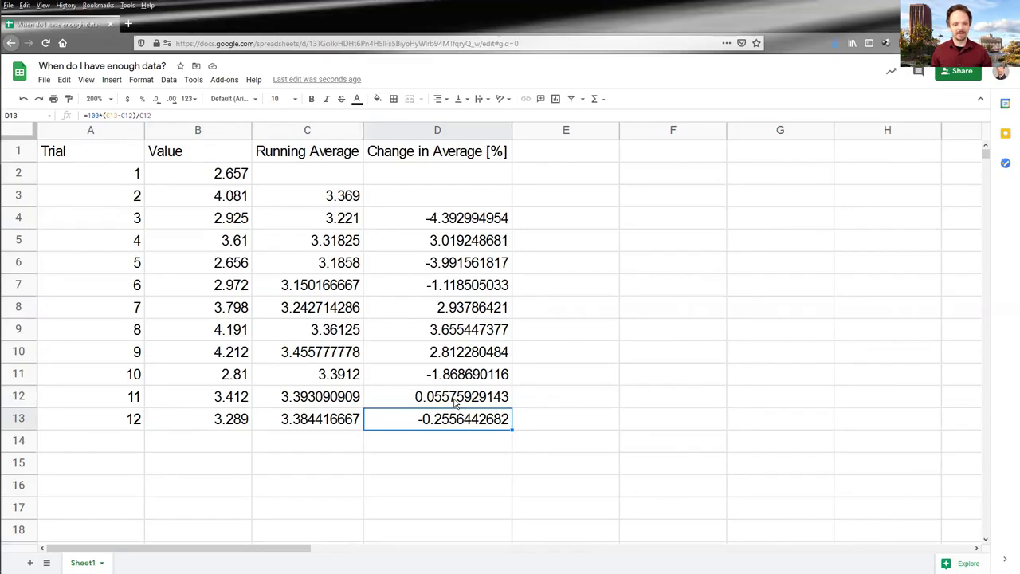
pyautogui.press('Left')
pyautogui.press('Left')
pyautogui.press('Left')
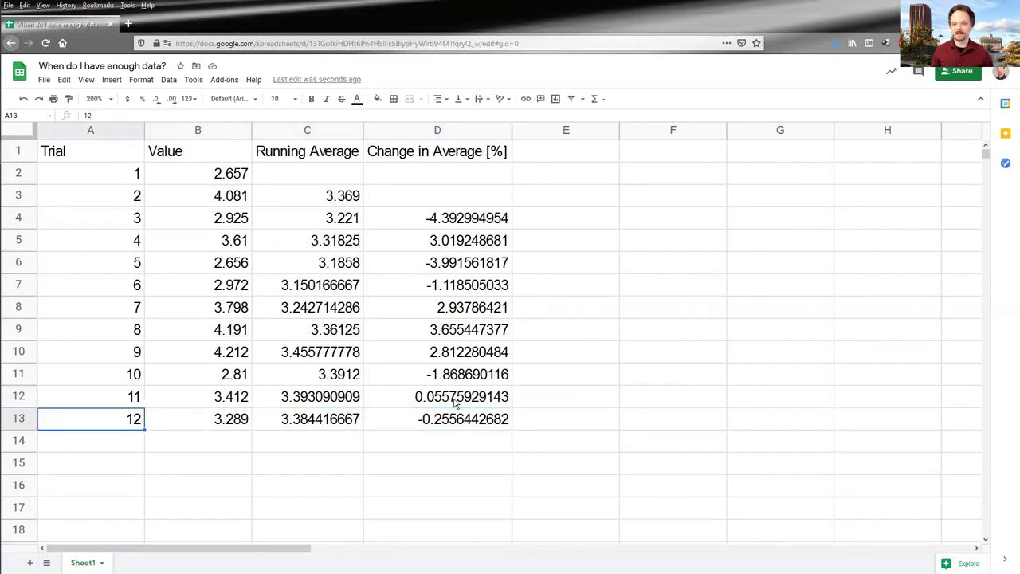
pyautogui.press('Up')
pyautogui.press('Down')
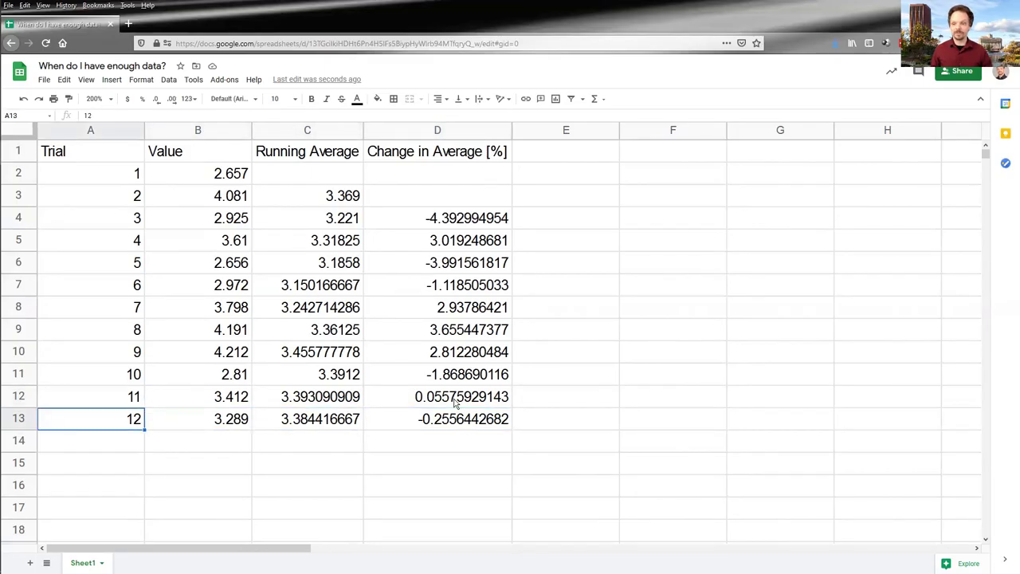
pyautogui.press('Right')
pyautogui.press('Right')
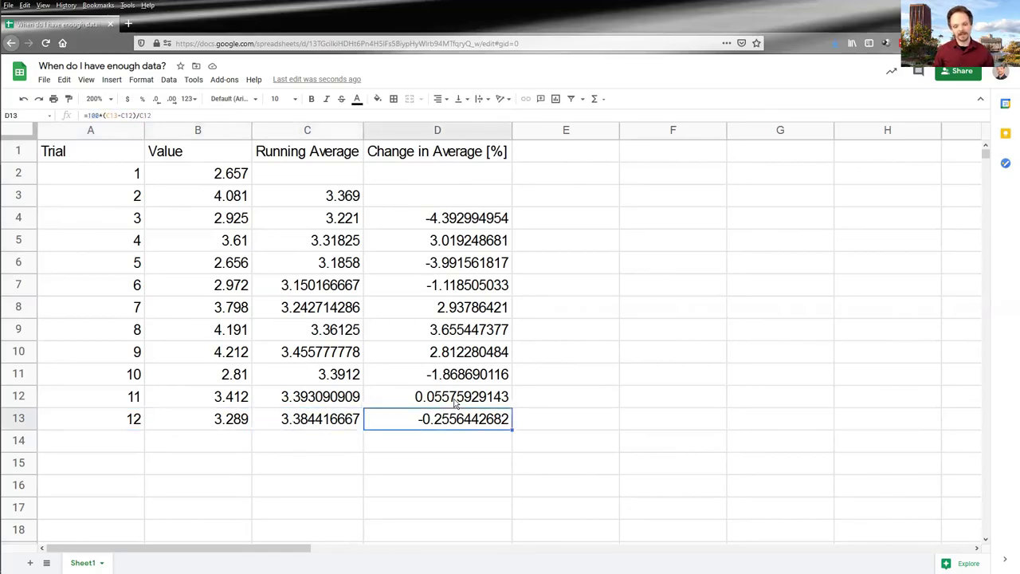
# Inspect the $-anchored AVERAGE formula in C5, then copy it for pasting into column E
pyautogui.click(321, 247)
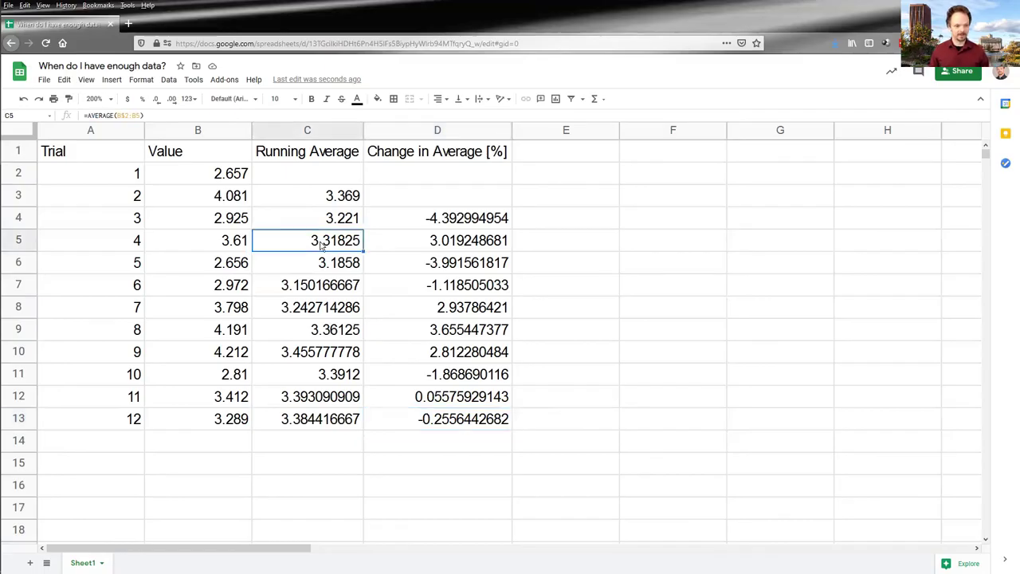
pyautogui.press('Return')
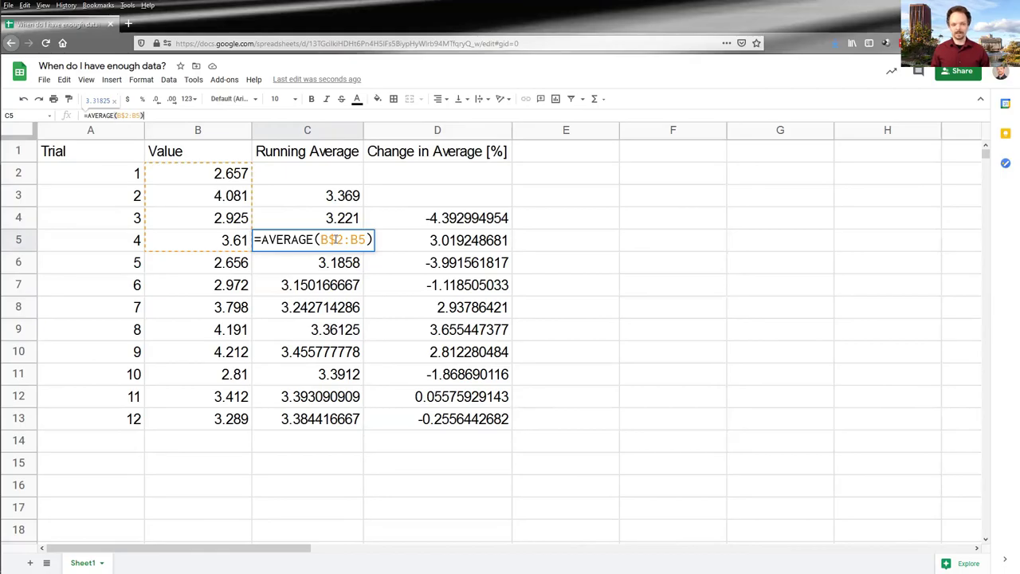
pyautogui.click(239, 504)
pyautogui.click(279, 248)
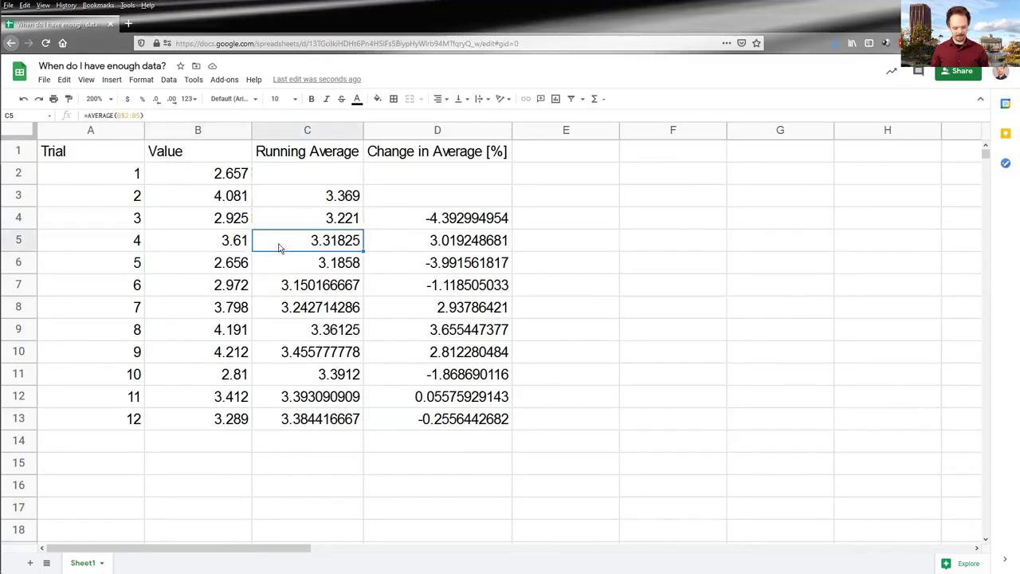
pyautogui.hotkey('ctrl', 'c')
pyautogui.press('Right')
pyautogui.press('Right')
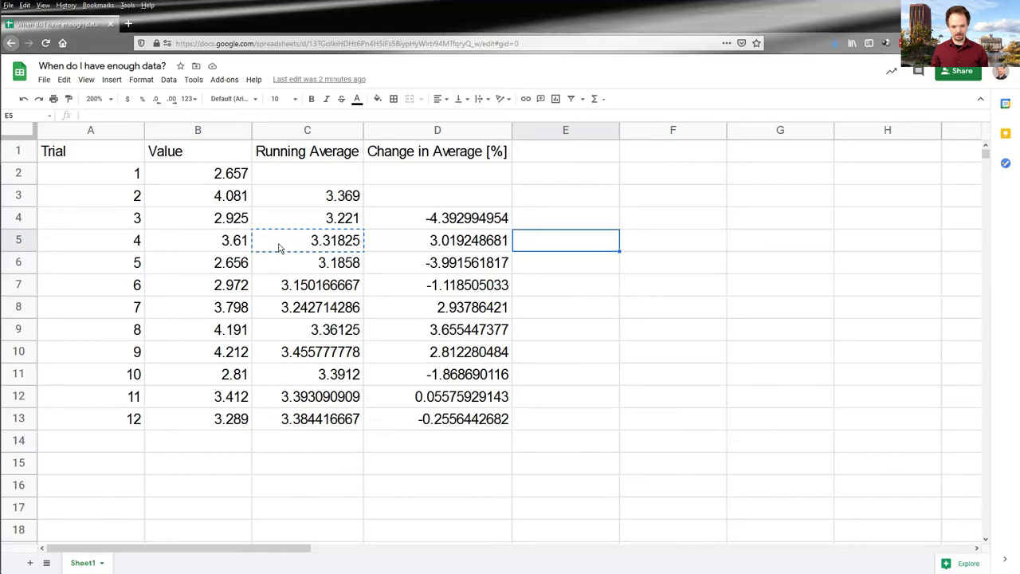
# Paste C5's running-average formula into E5 and inspect its range, then try and clear a copy in E6
pyautogui.hotkey('ctrl', 'v')
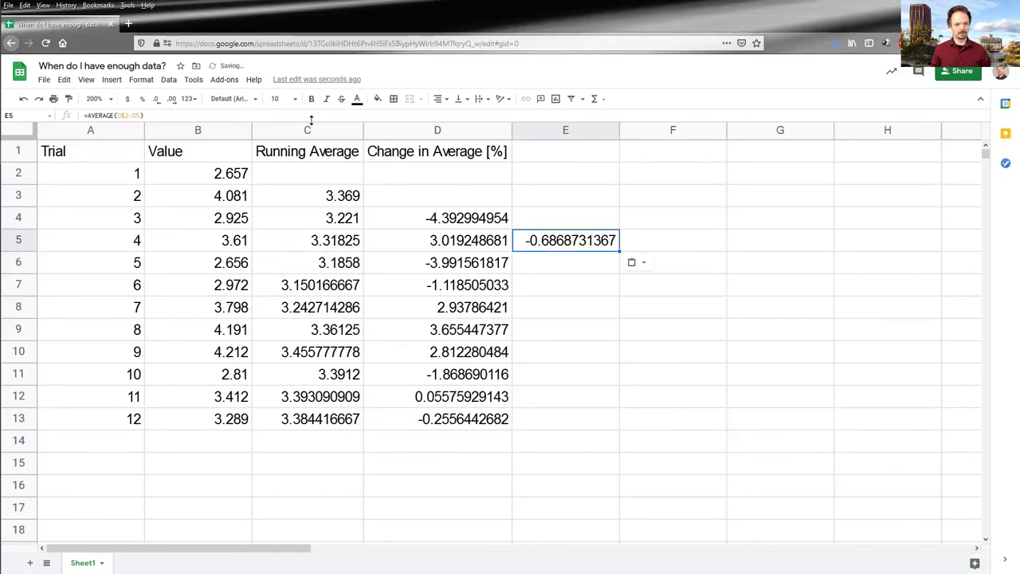
pyautogui.click(307, 116)
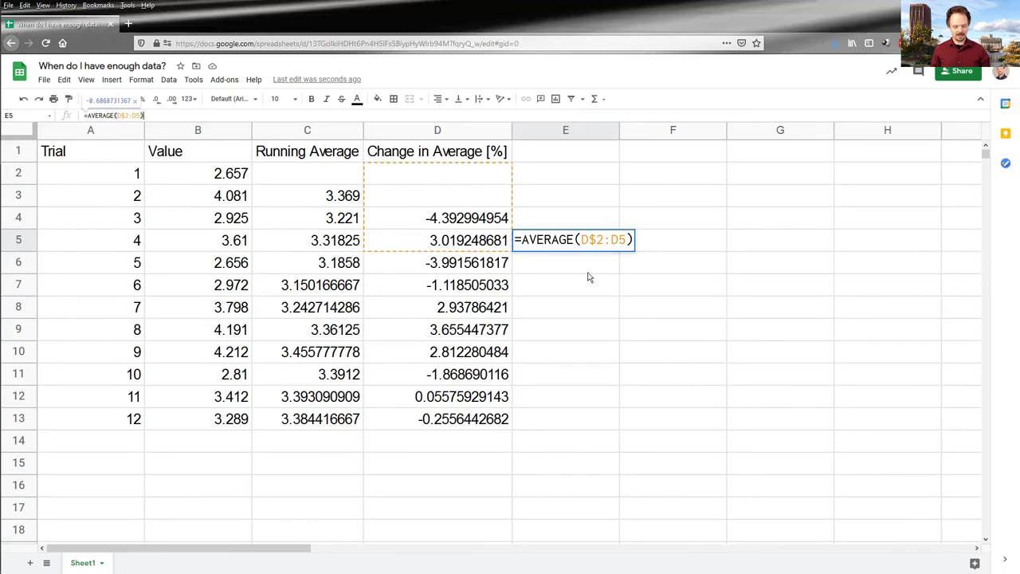
pyautogui.hotkey('ctrl', 'Return')
pyautogui.press('Up')
pyautogui.press('Down')
pyautogui.hotkey('ctrl', 'c')
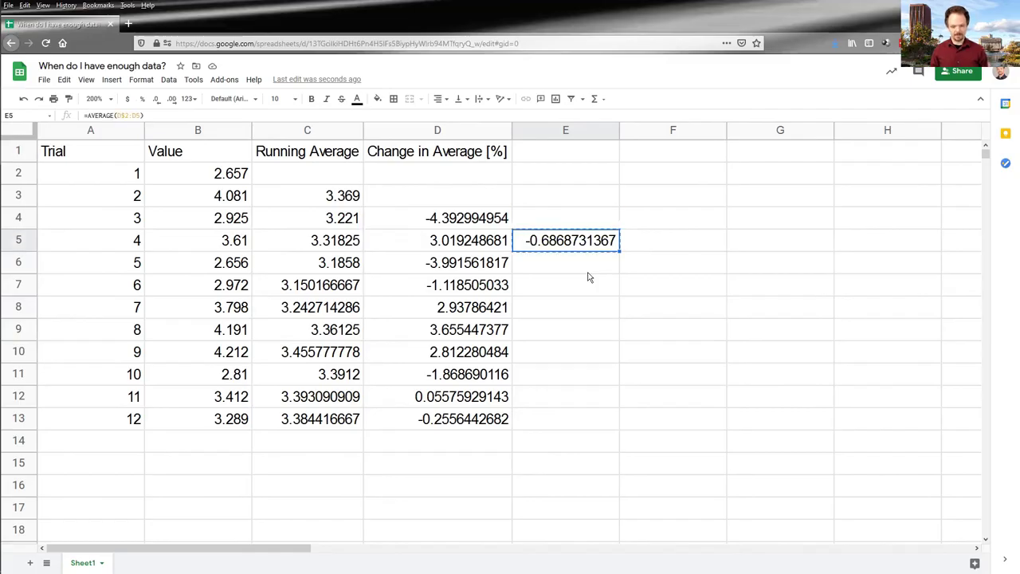
pyautogui.press('Down')
pyautogui.hotkey('ctrl', 'v')
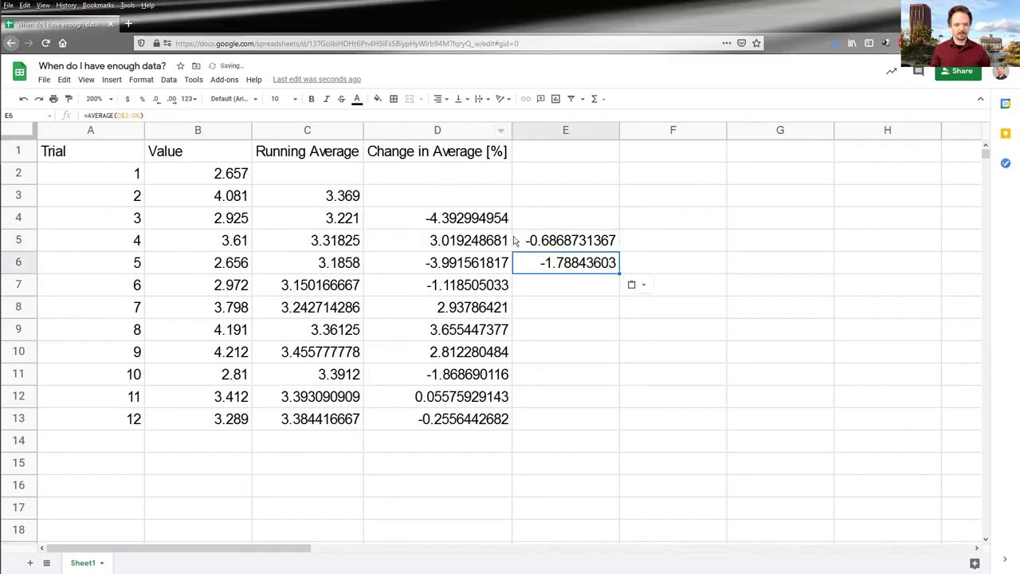
pyautogui.press('Delete')
# Copy C6's running-average formula into E6 and inspect the shifted =AVERAGE(D$2:D6) formula
pyautogui.click(321, 271)
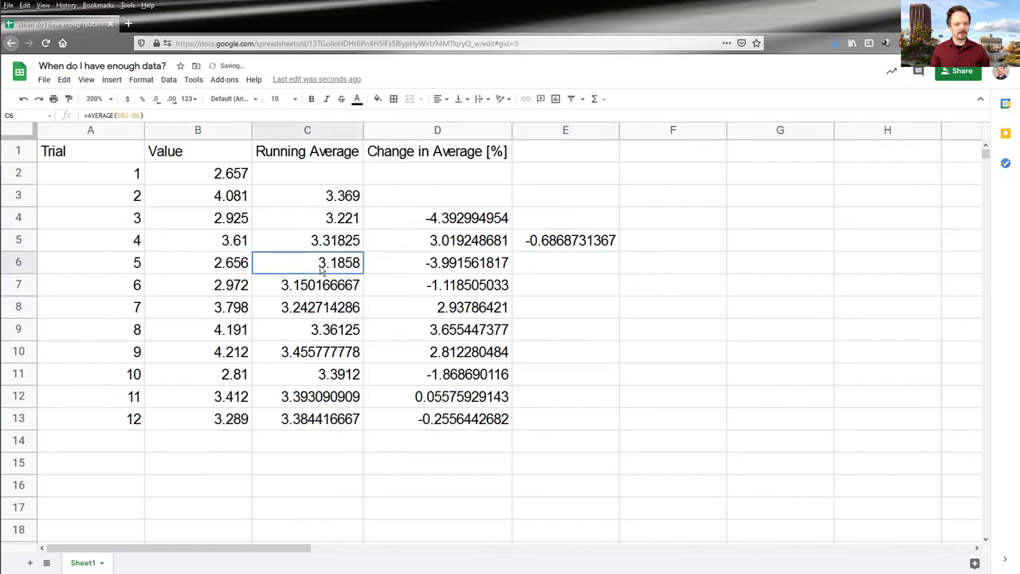
pyautogui.hotkey('ctrl', 'c')
pyautogui.press('Right')
pyautogui.press('Right')
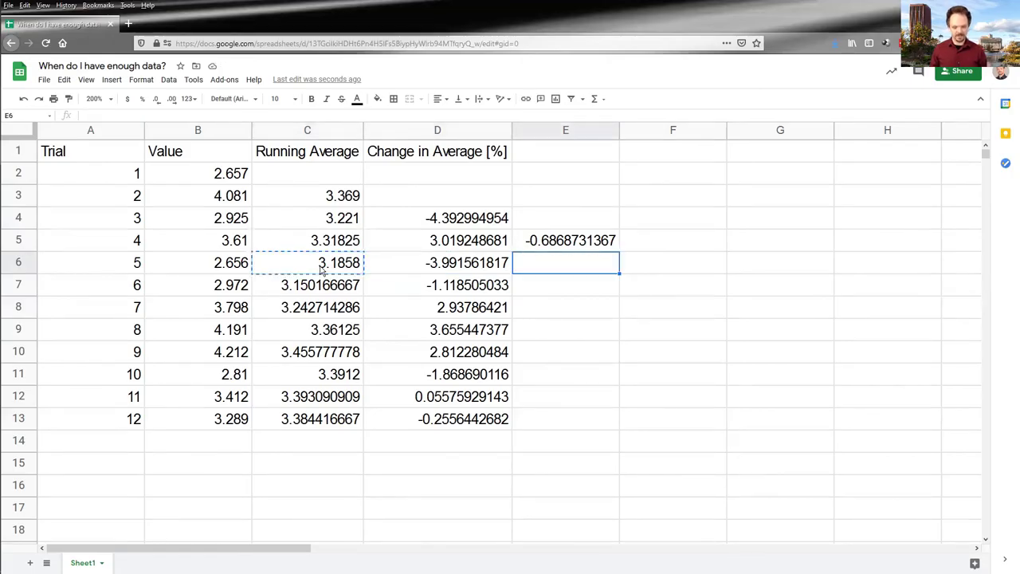
pyautogui.hotkey('ctrl', 'v')
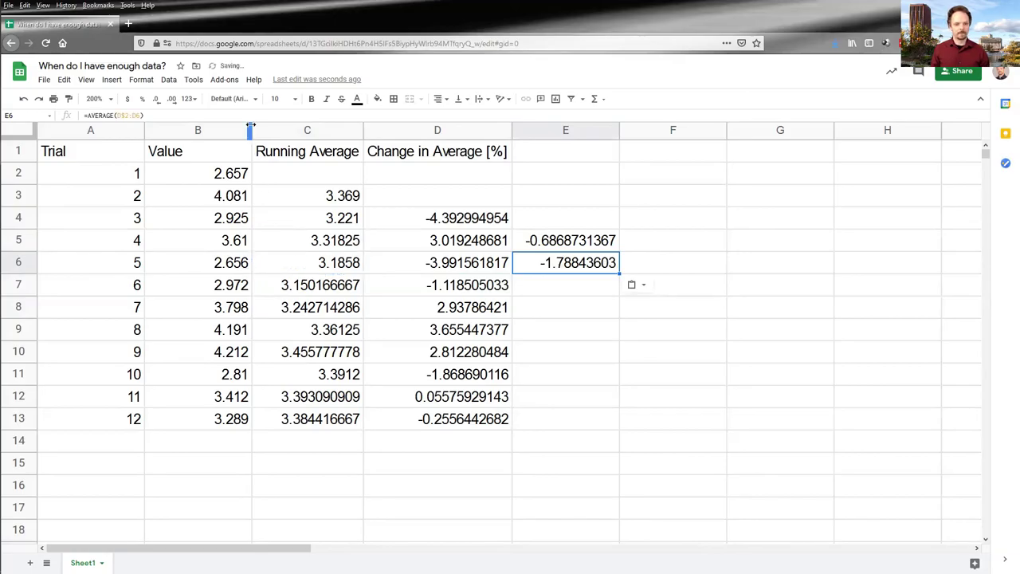
pyautogui.press('F2')
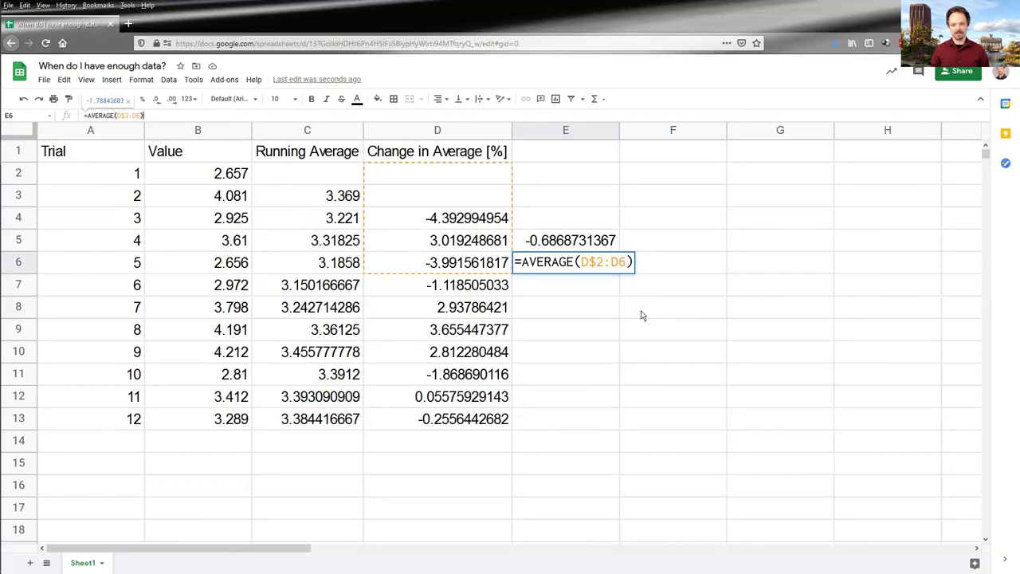
# Clear the test averages from E5 and E6
pyautogui.click(600, 247)
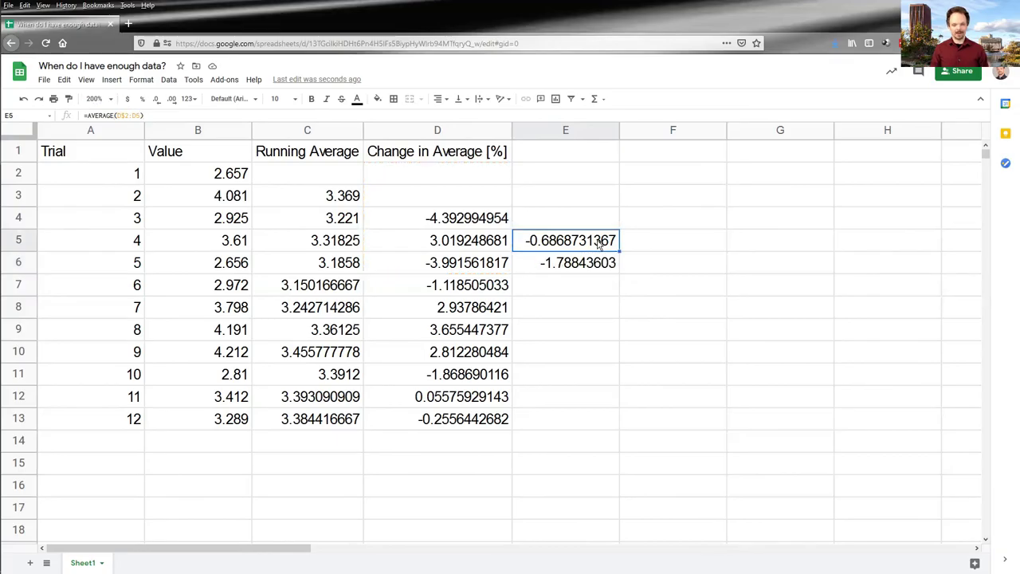
pyautogui.hotkey('shift', 'Down')
pyautogui.press('Delete')
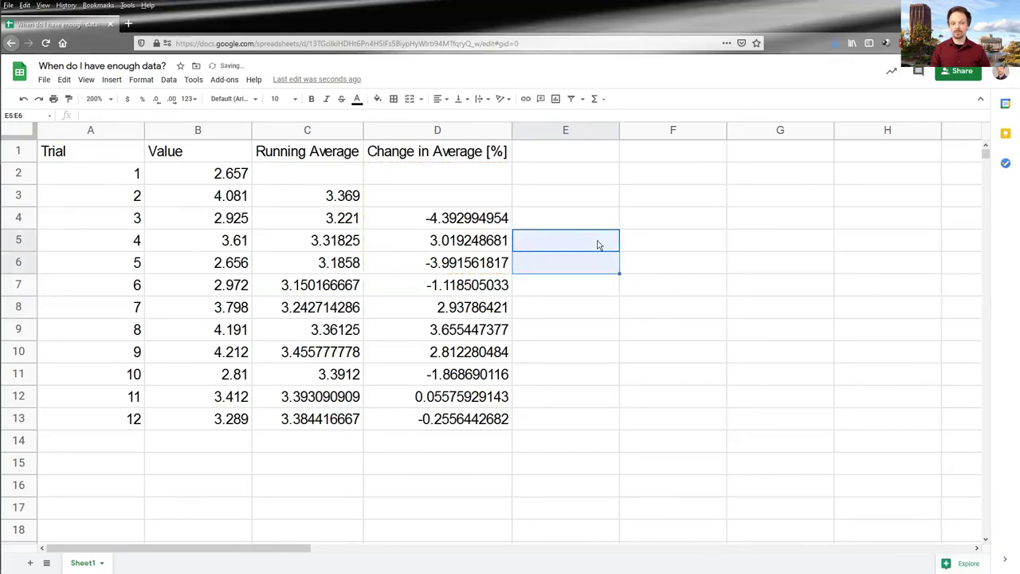
pyautogui.press('Up')
pyautogui.press('Up')
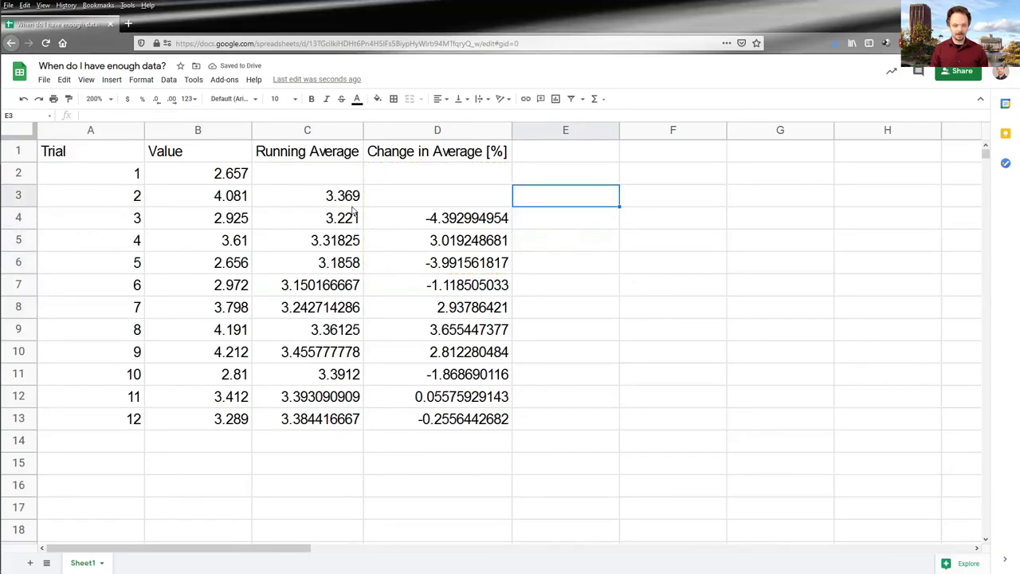
# Change C3's formula to =AVERAGE($B$2:B3) by fixing the starting column
pyautogui.click(278, 200)
pyautogui.click(187, 115)
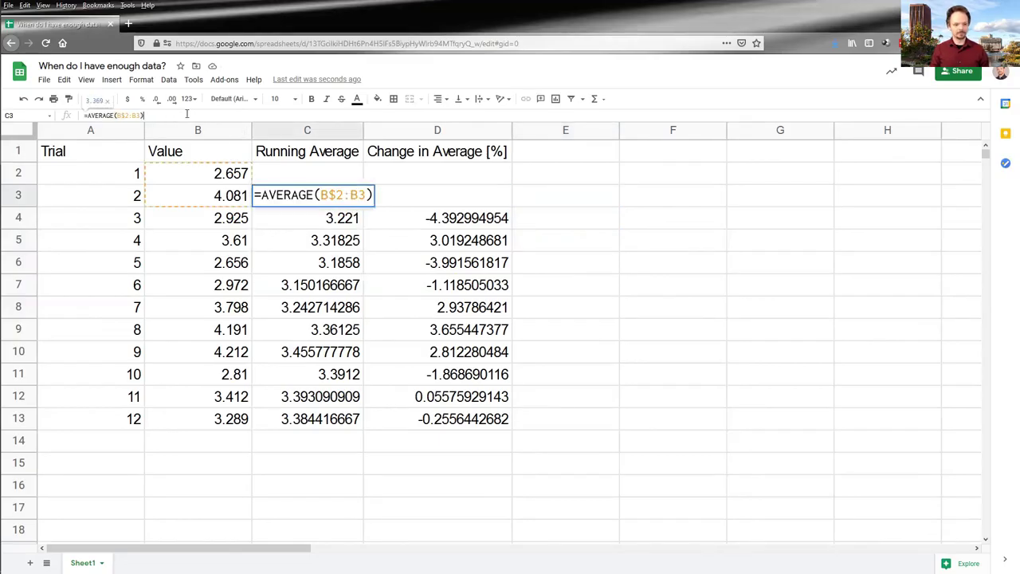
pyautogui.click(321, 196)
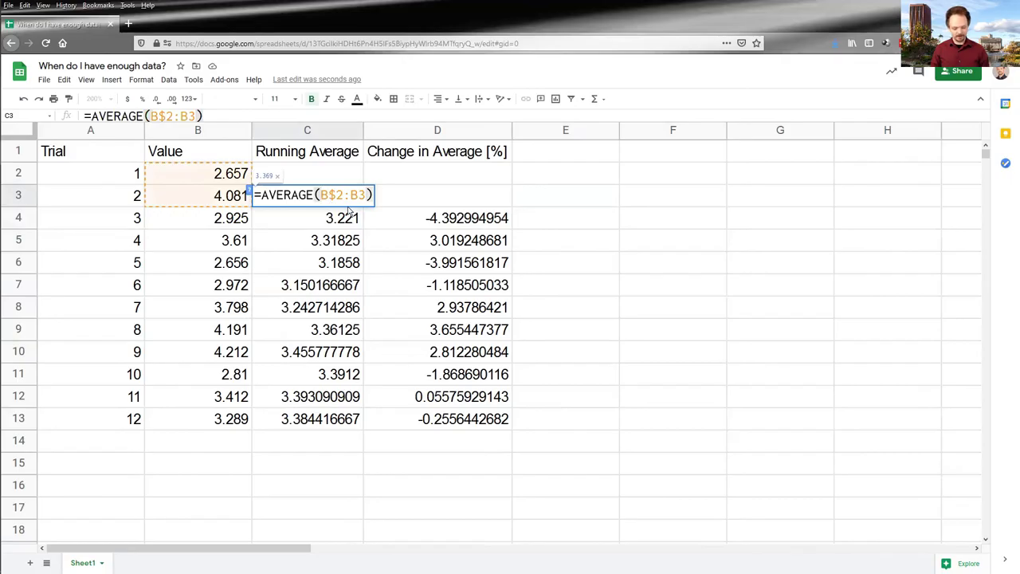
pyautogui.write('$')
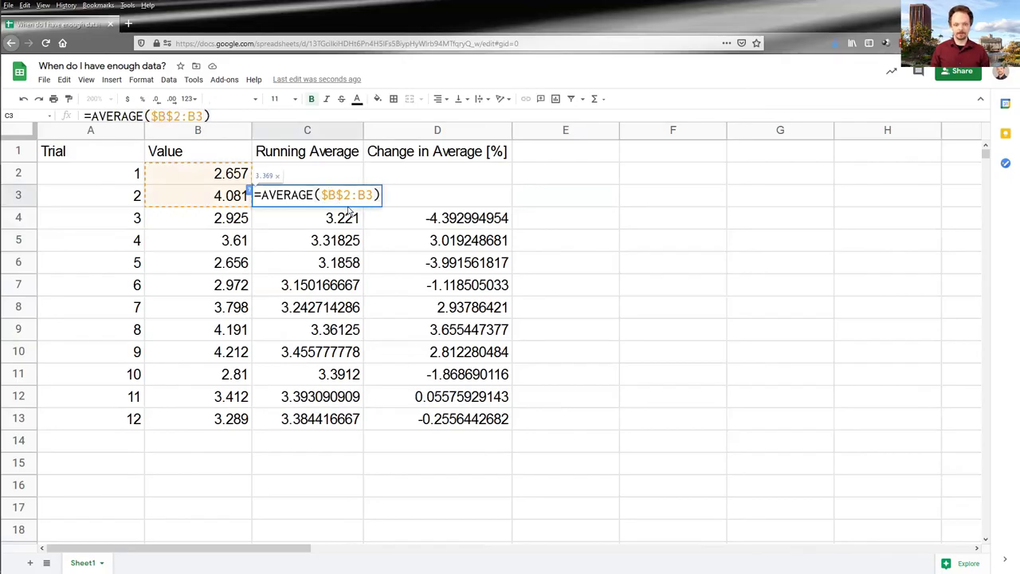
pyautogui.press('Return')
# Paste C3's formula into E3 and E4 and inspect how the references shift
pyautogui.press('Up')
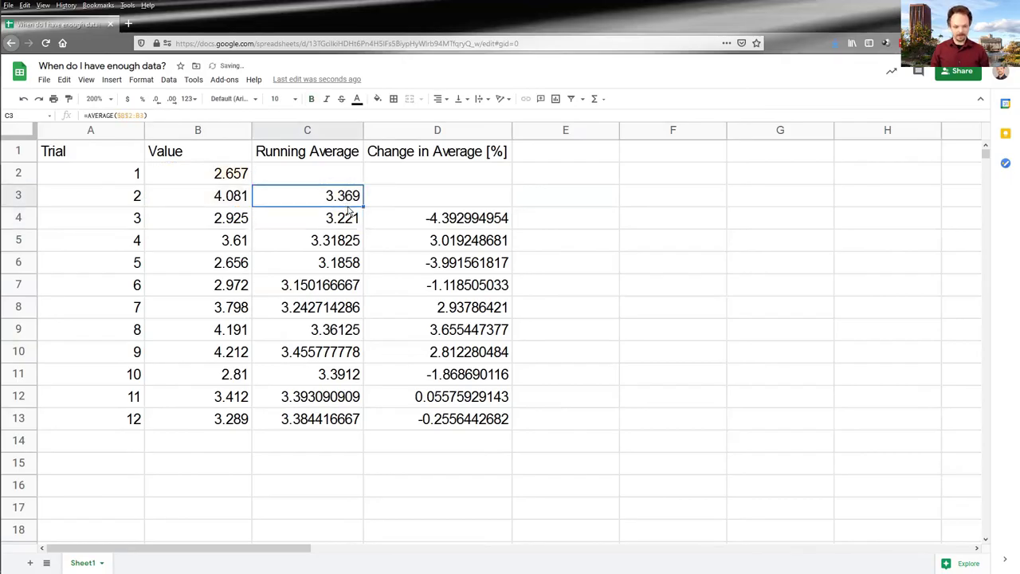
pyautogui.press('Right')
pyautogui.press('Right')
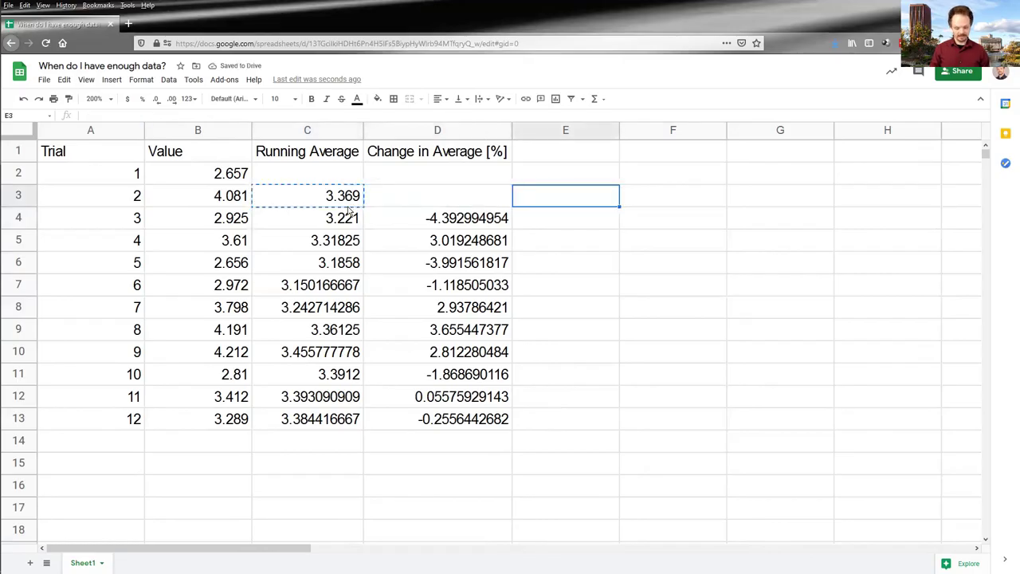
pyautogui.hotkey('ctrl', 'v')
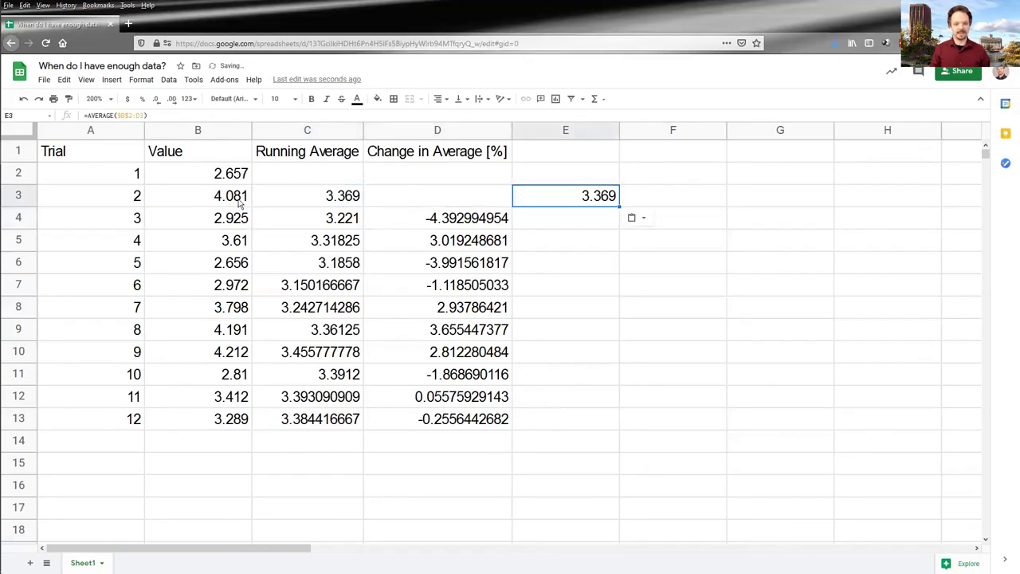
pyautogui.press('F2')
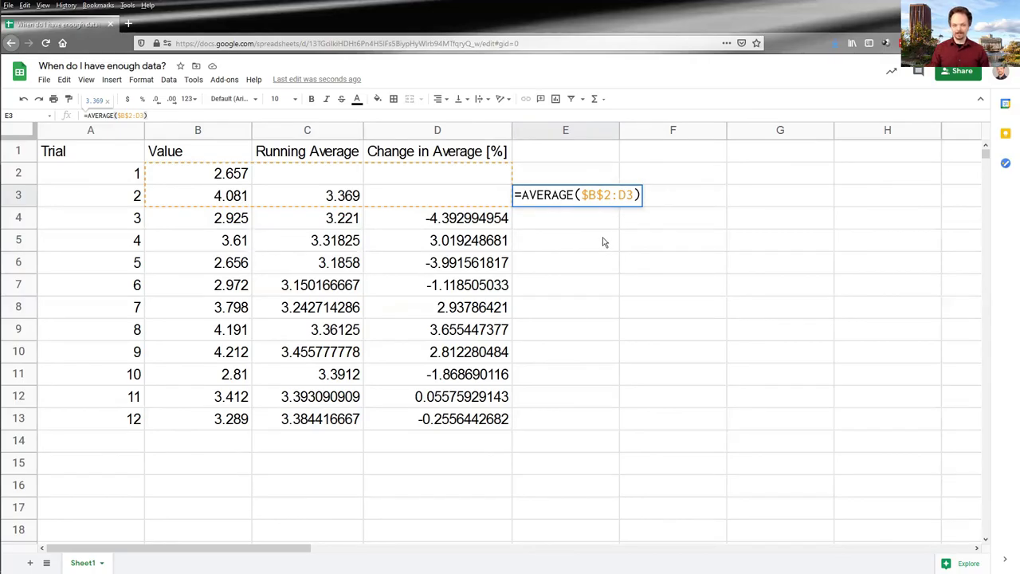
pyautogui.press('Escape')
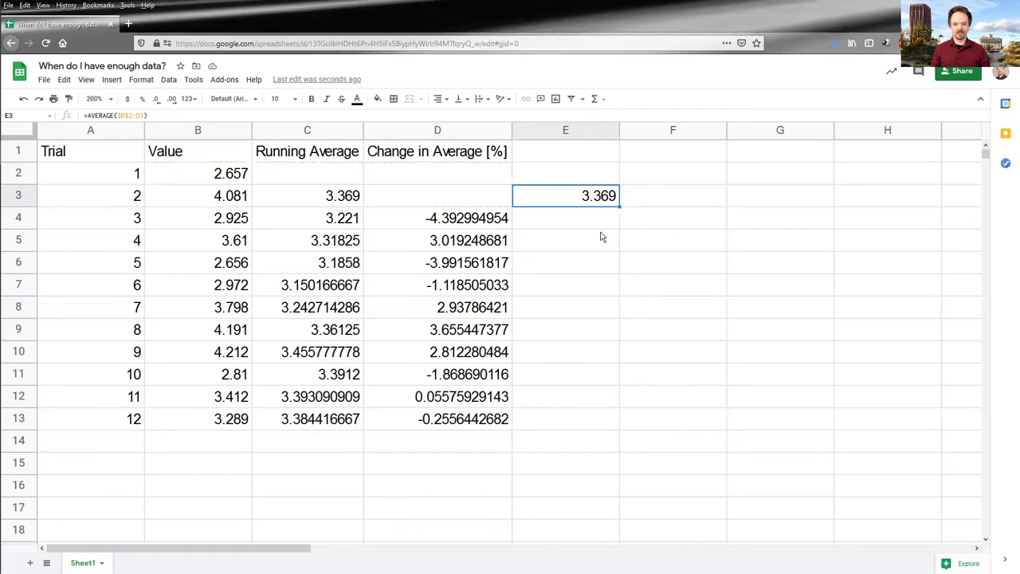
pyautogui.press('Down')
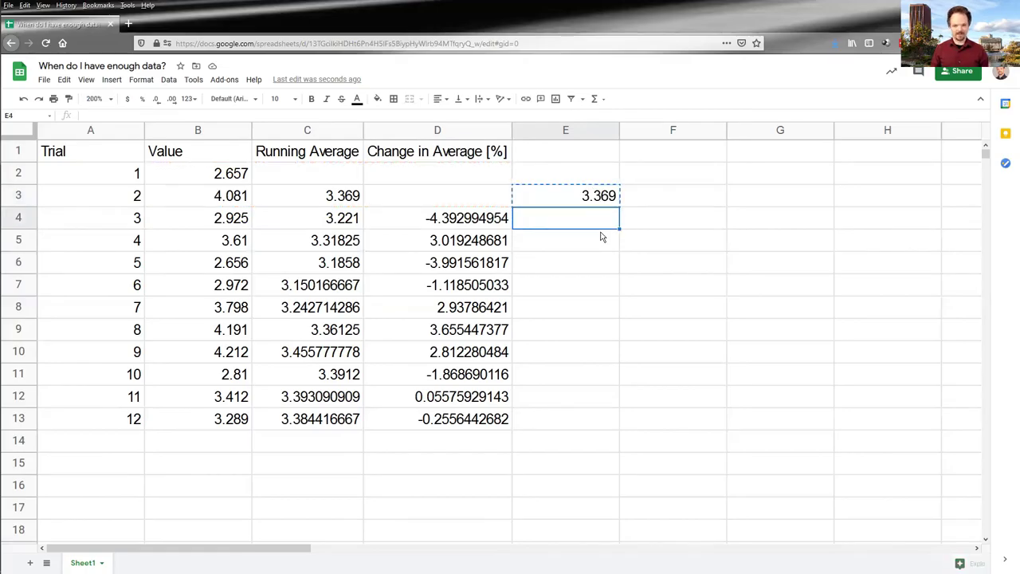
pyautogui.hotkey('ctrl', 'v')
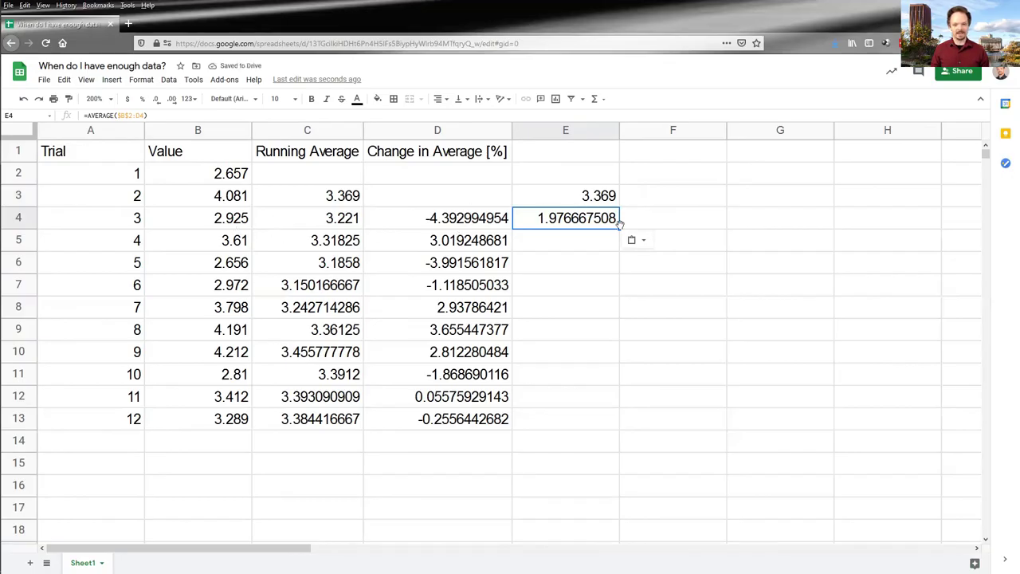
pyautogui.click(439, 115)
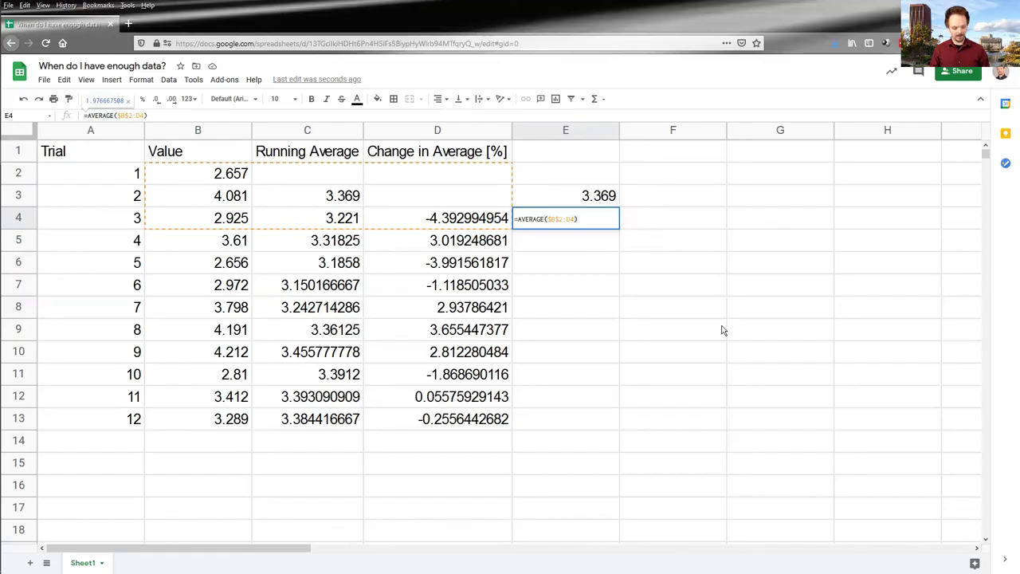
pyautogui.press('Return')
# Clear the test copies from E3 and E4
pyautogui.press('Up')
pyautogui.press('Up')
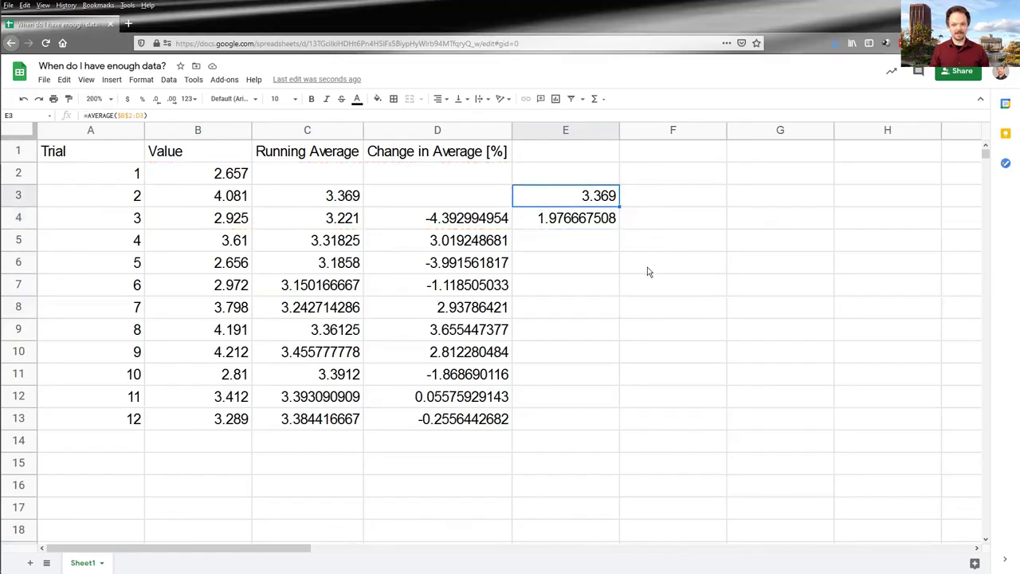
pyautogui.press('Delete')
pyautogui.press('Down')
pyautogui.press('Delete')
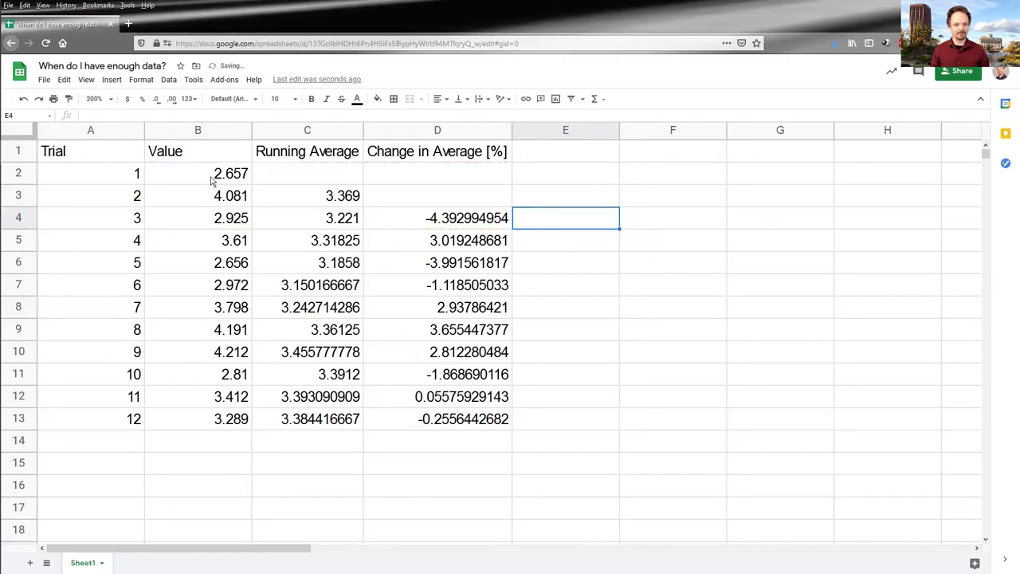
# Change C3's formula to =AVERAGE($B$2:$B3) by fixing column B on the end reference
pyautogui.click(213, 178)
pyautogui.click(311, 206)
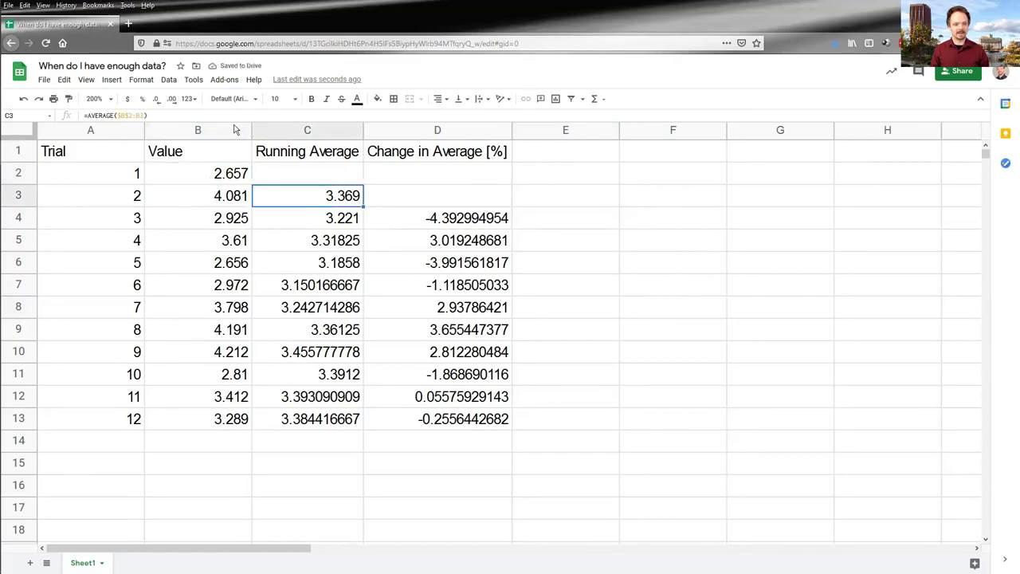
pyautogui.press('Return')
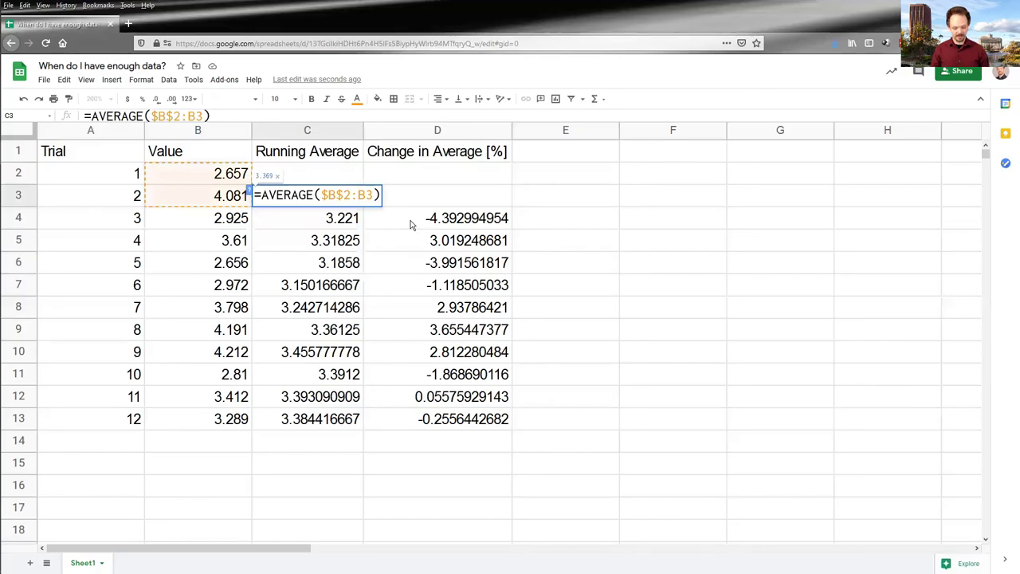
pyautogui.write('$')
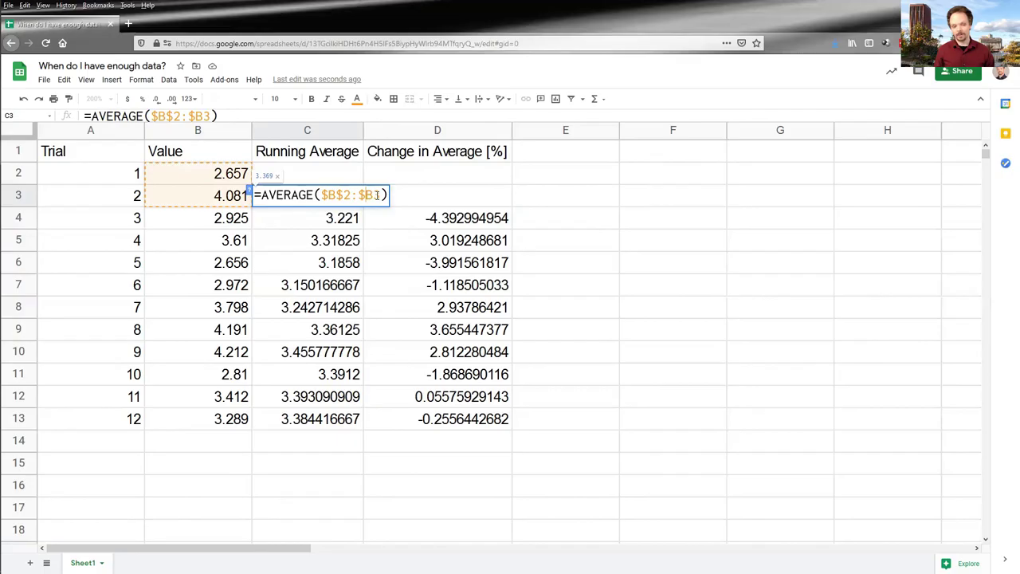
pyautogui.press('Return')
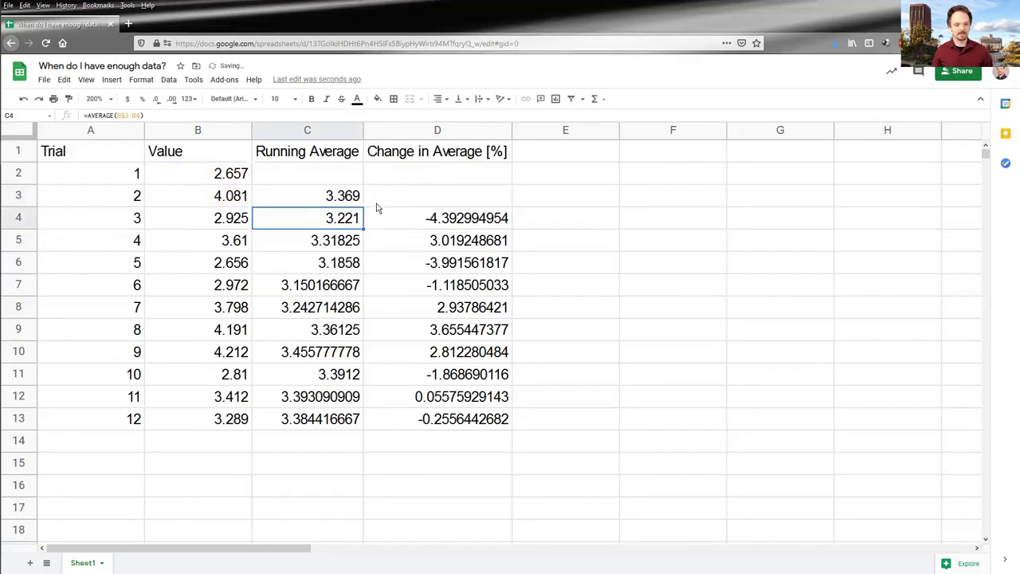
# Paste the anchored formula into E3 and E4, showing 3.369 and 3.221, and inspect E4's formula
pyautogui.press('Up')
pyautogui.press('Right')
pyautogui.press('Right')
pyautogui.press('Right')
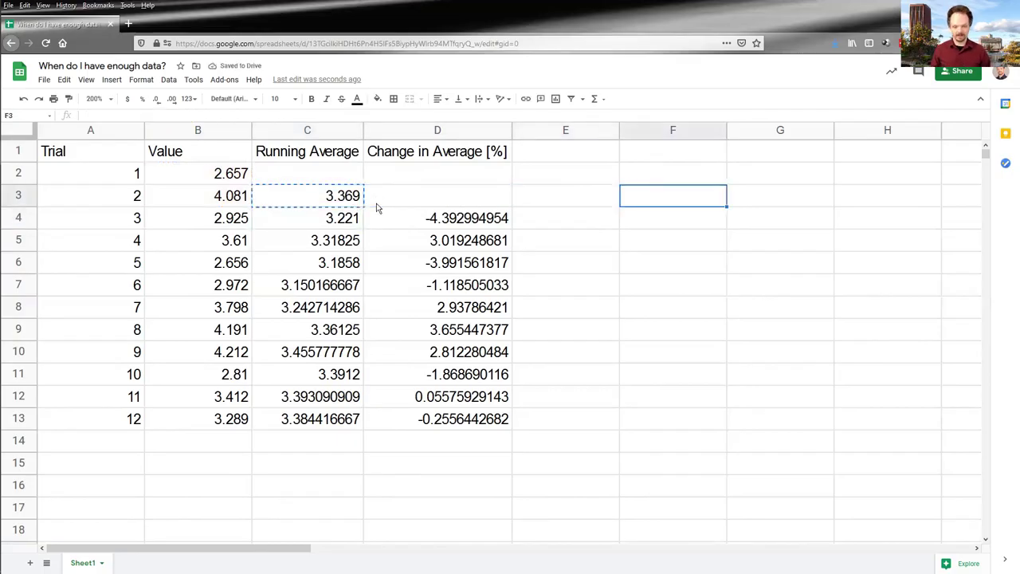
pyautogui.press('Left')
pyautogui.hotkey('ctrl', 'v')
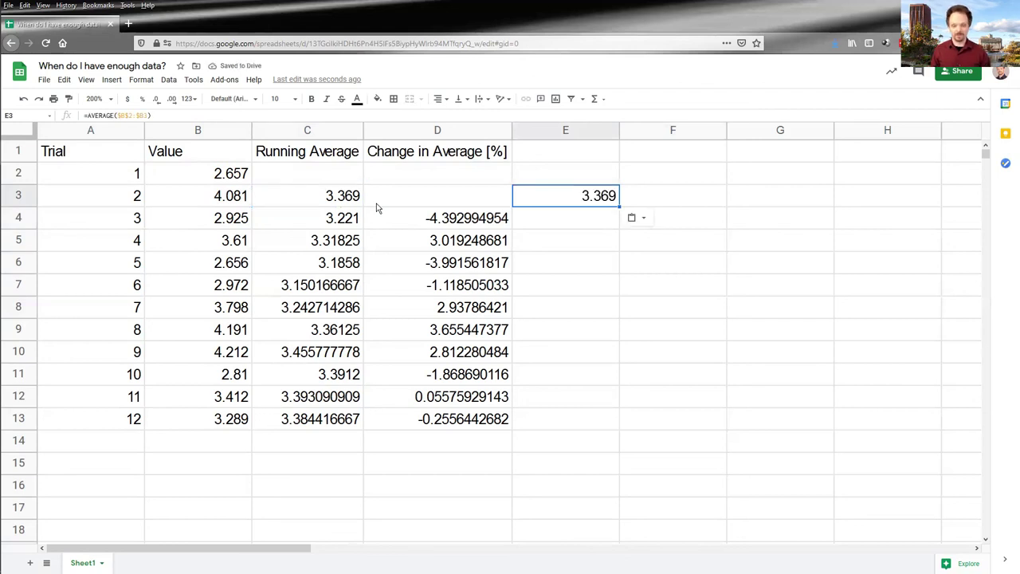
pyautogui.press('Down')
pyautogui.press('Up')
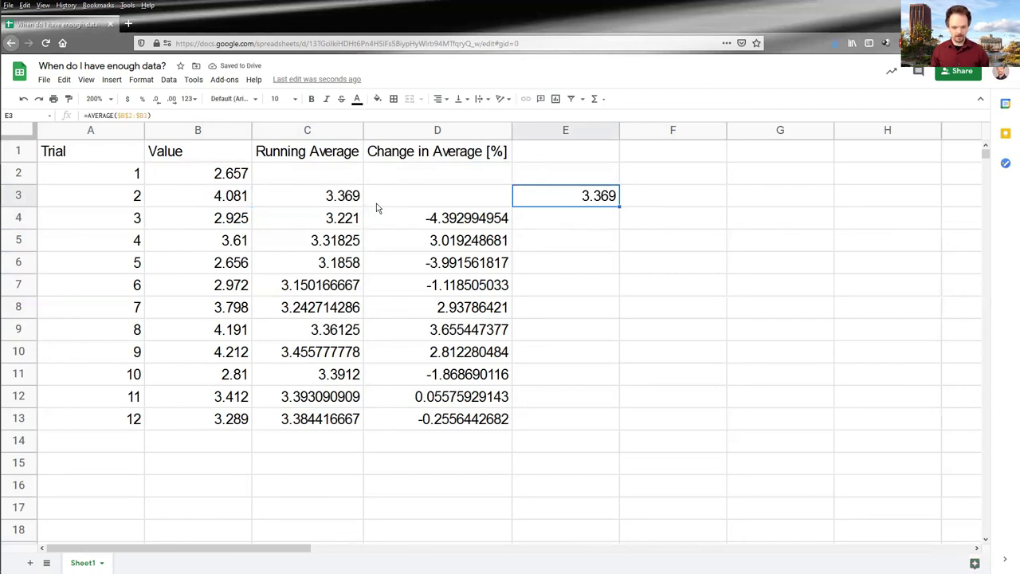
pyautogui.press('Down')
pyautogui.hotkey('ctrl', 'v')
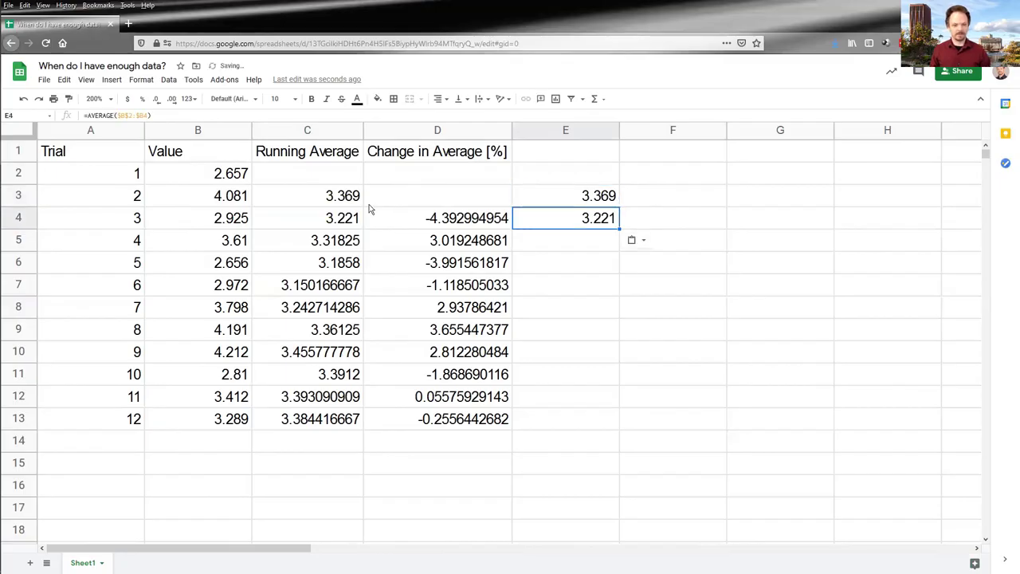
pyautogui.press('Return')
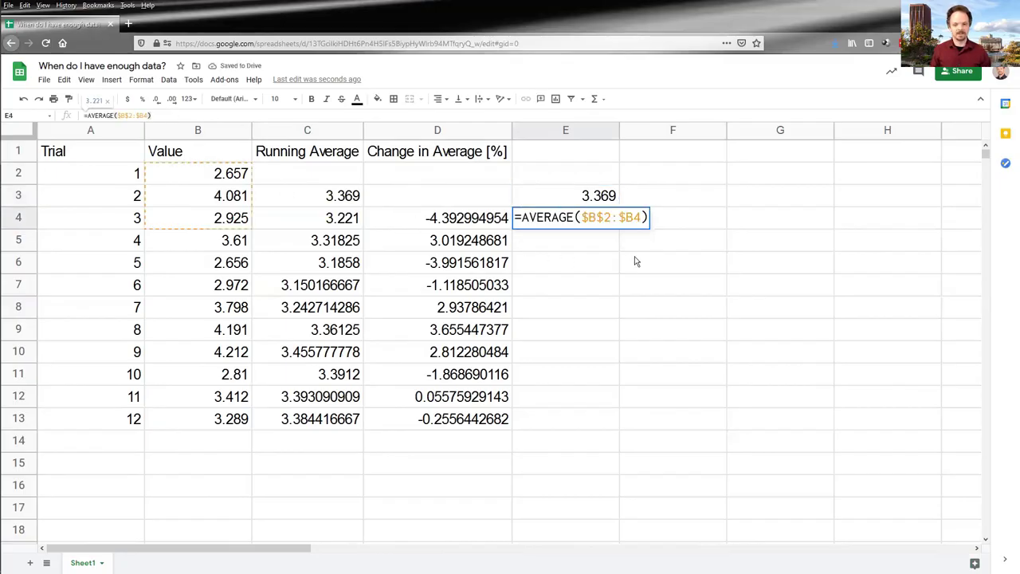